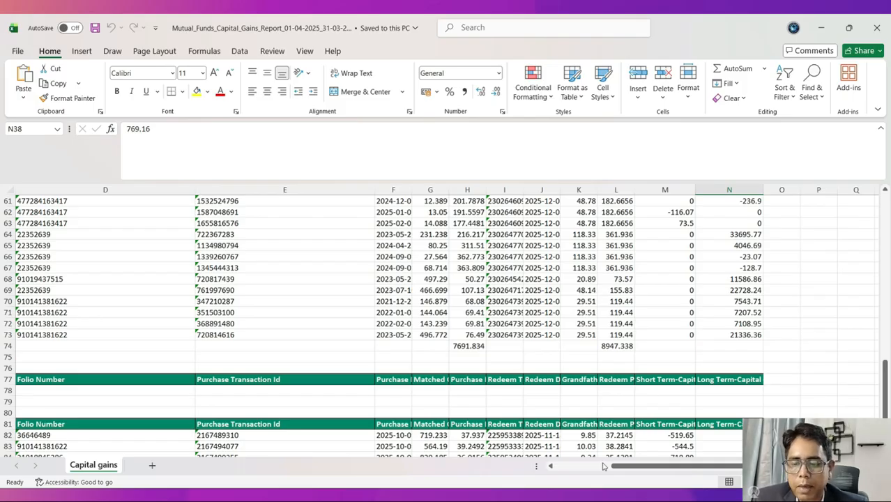
Step: From e-File > Income Tax Returns, open the Annual Information Statement in a new Compliance Portal tab
{"action": "left_click_drag", "start_coordinate": [603, 465], "coordinate": [558, 465]}
{"action": "scroll", "coordinate": [522, 389], "scroll_direction": "down", "scroll_amount": 2}
{"action": "scroll", "coordinate": [521, 390], "scroll_direction": "up", "scroll_amount": 1}
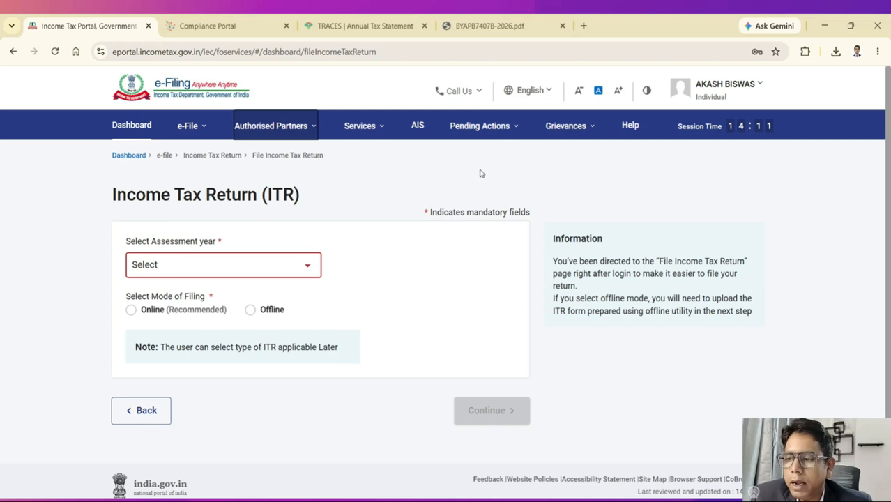
{"action": "left_click", "coordinate": [197, 128]}
{"action": "mouse_move", "coordinate": [218, 153]}
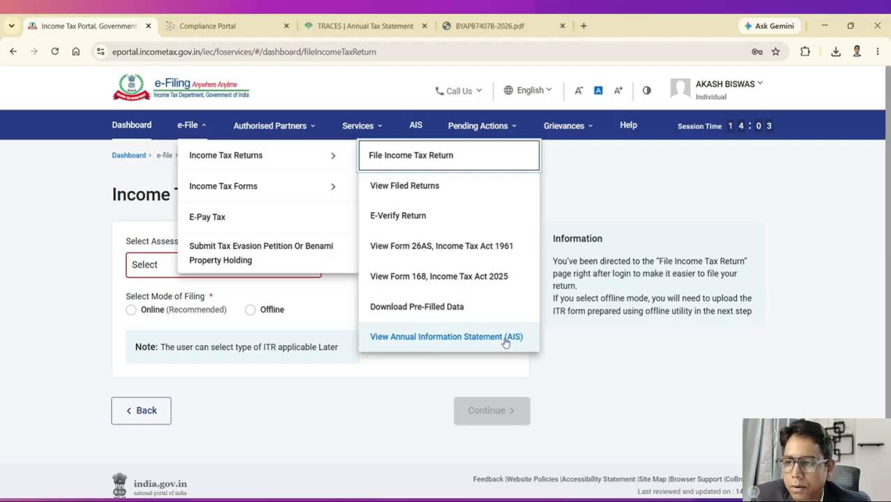
{"action": "left_click", "coordinate": [472, 326]}
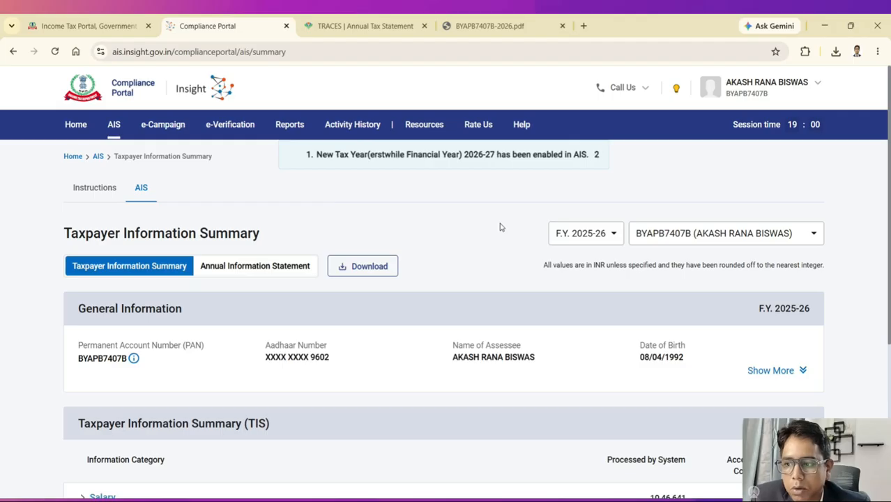
{"action": "scroll", "coordinate": [499, 227], "scroll_direction": "down", "scroll_amount": 3}
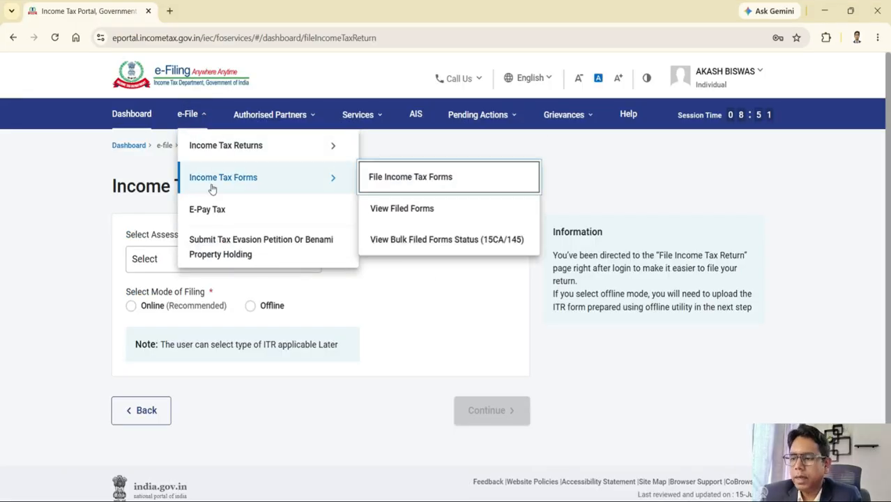
{"action": "mouse_move", "coordinate": [302, 147]}
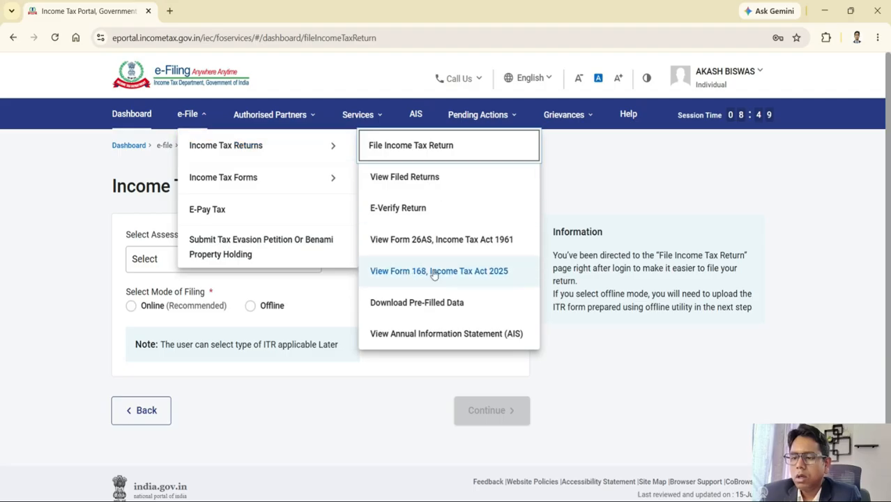
{"action": "left_click", "coordinate": [446, 334]}
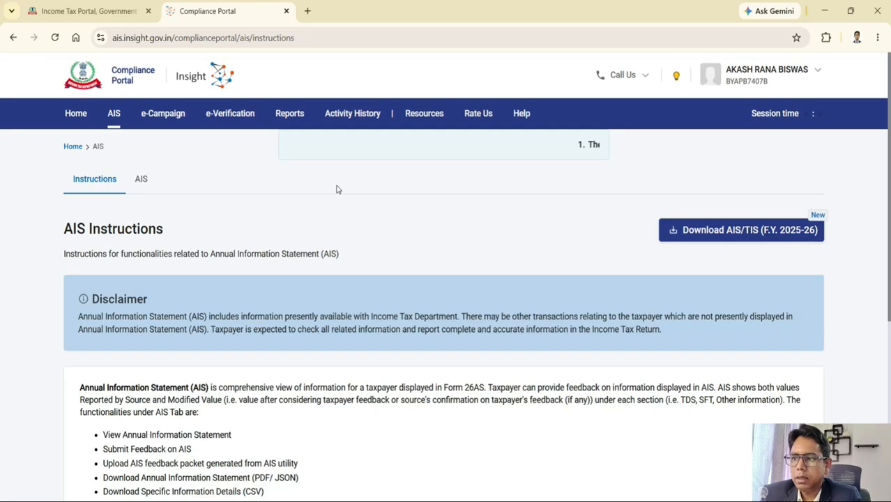
Step: Open the F.Y. 2025-26 Taxpayer Information Summary and review the totals, including Salary 10,46,641
{"action": "left_click", "coordinate": [141, 182]}
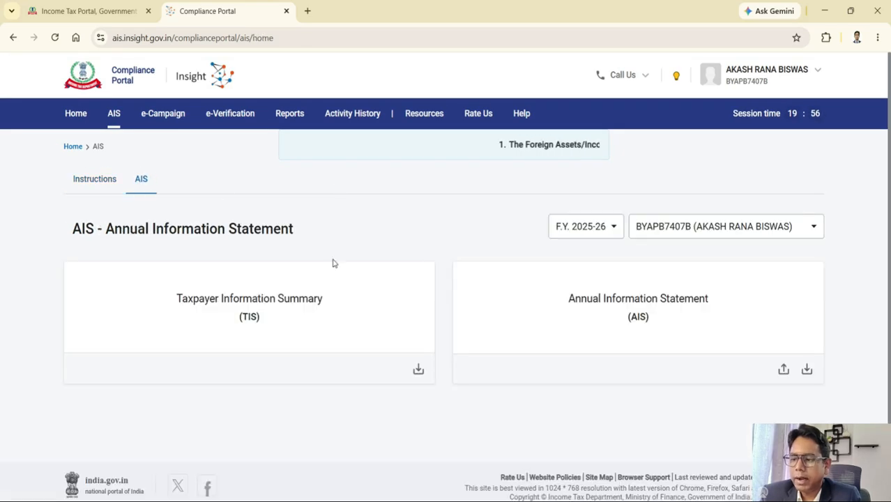
{"action": "left_click", "coordinate": [319, 320]}
{"action": "scroll", "coordinate": [319, 319], "scroll_direction": "down", "scroll_amount": 2}
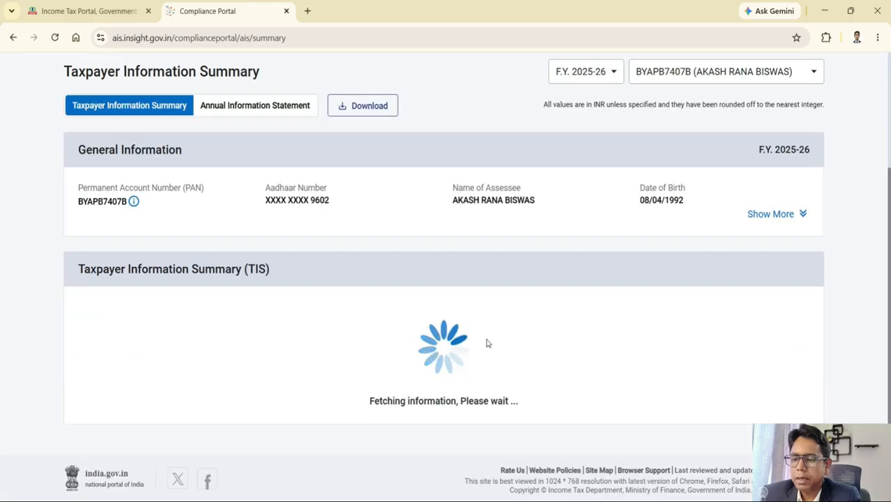
{"action": "scroll", "coordinate": [592, 344], "scroll_direction": "down", "scroll_amount": 2}
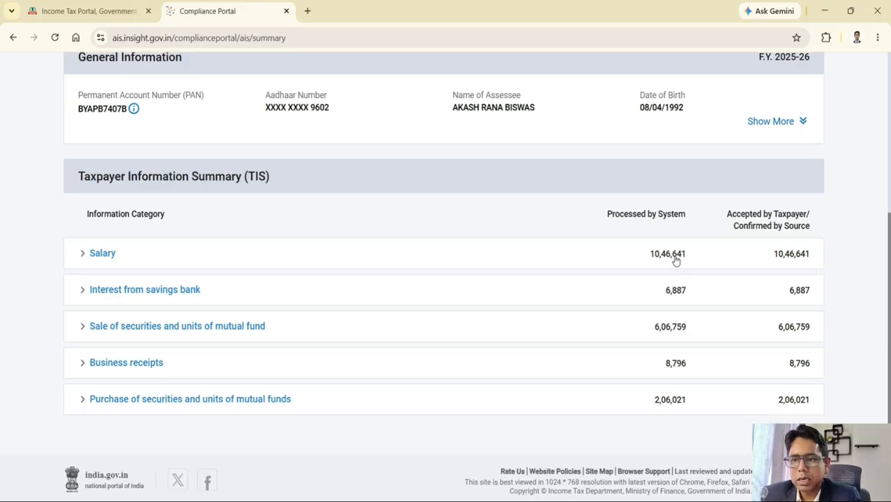
{"action": "scroll", "coordinate": [674, 259], "scroll_direction": "up", "scroll_amount": 2}
Step: Back on the e-Filing tab, choose A.Y. 2026-27 with online filing mode and continue
{"action": "left_click", "coordinate": [106, 7]}
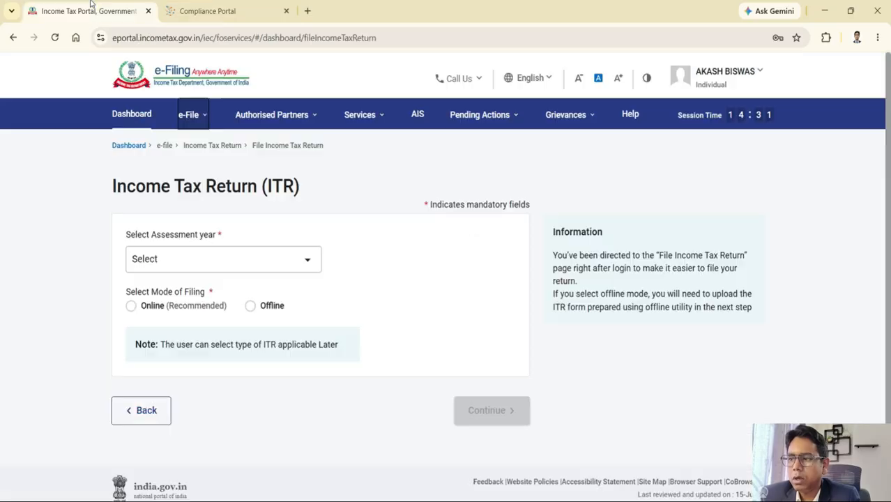
{"action": "left_click", "coordinate": [185, 115]}
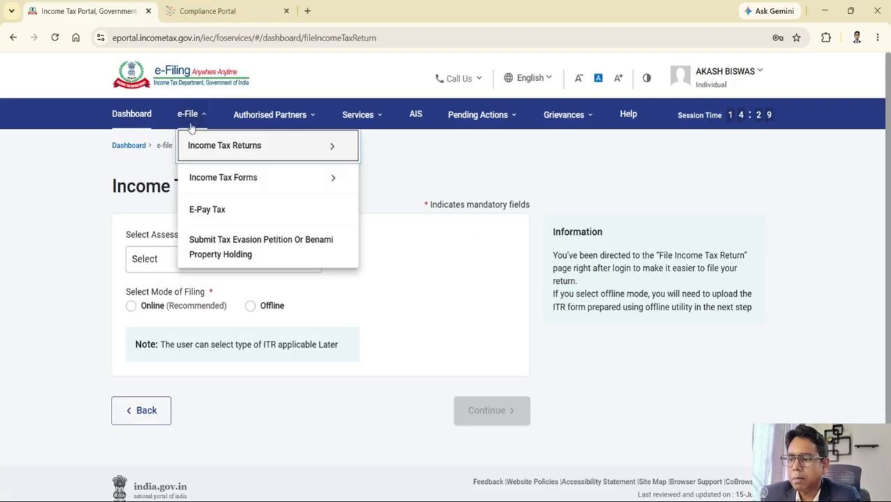
{"action": "left_click", "coordinate": [146, 266]}
{"action": "left_click", "coordinate": [145, 267]}
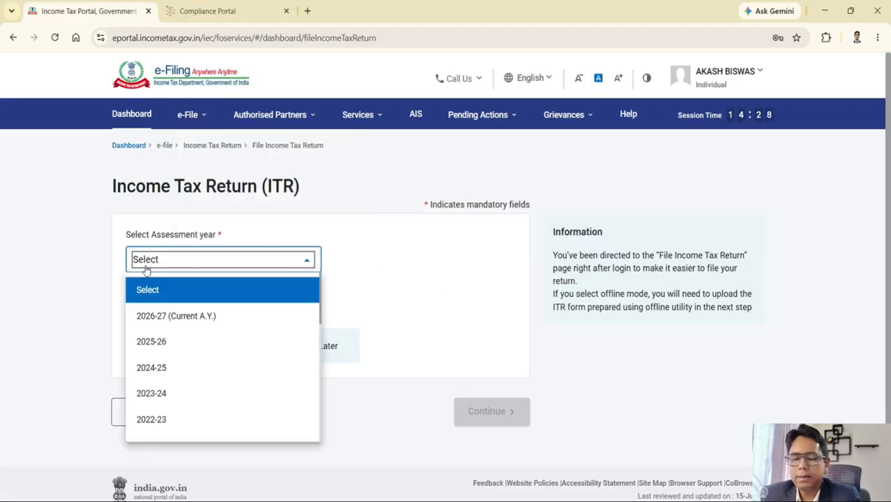
{"action": "left_click", "coordinate": [171, 319]}
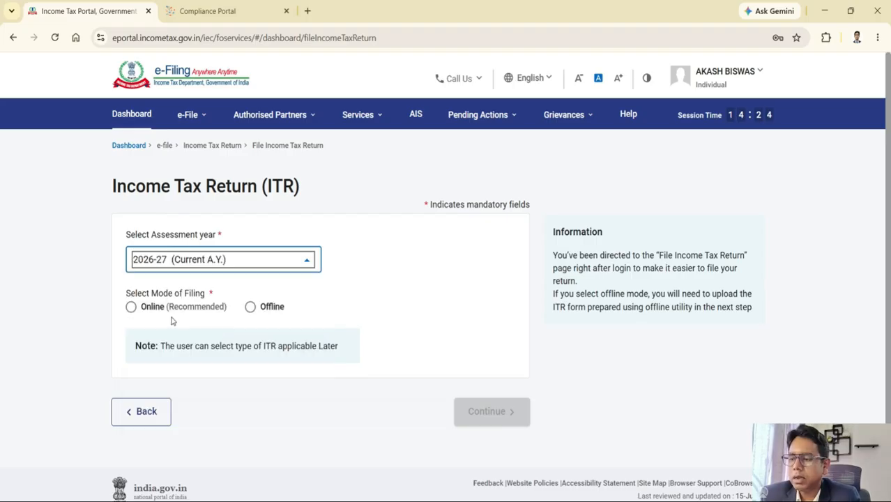
{"action": "left_click", "coordinate": [132, 308]}
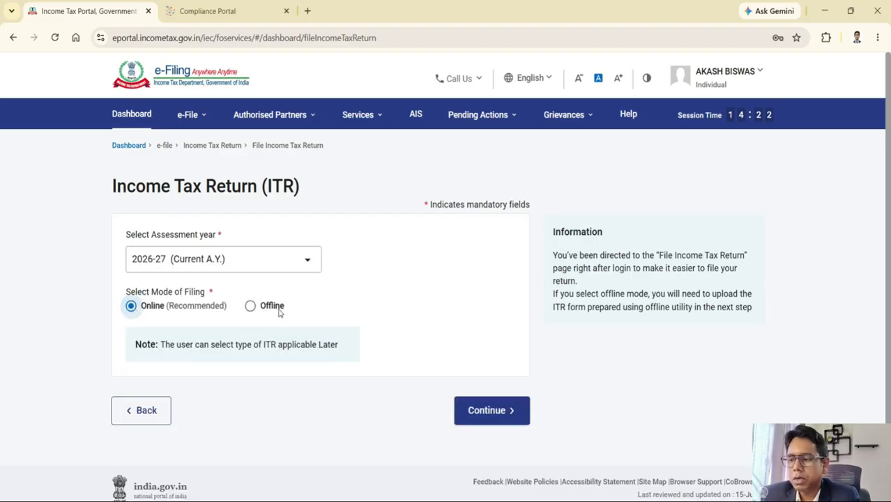
{"action": "left_click", "coordinate": [478, 411]}
Step: Start a new filing as an Individual and proceed with the ITR-2 form
{"action": "scroll", "coordinate": [471, 359], "scroll_direction": "down", "scroll_amount": 3}
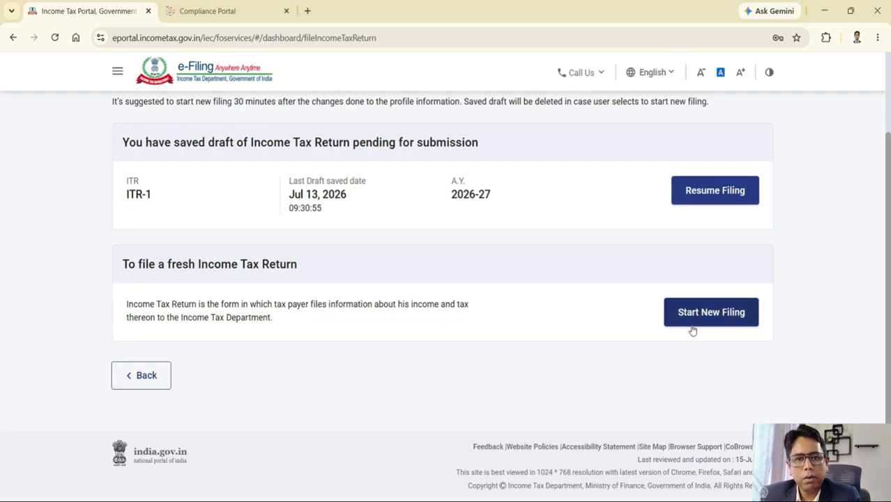
{"action": "left_click", "coordinate": [710, 315]}
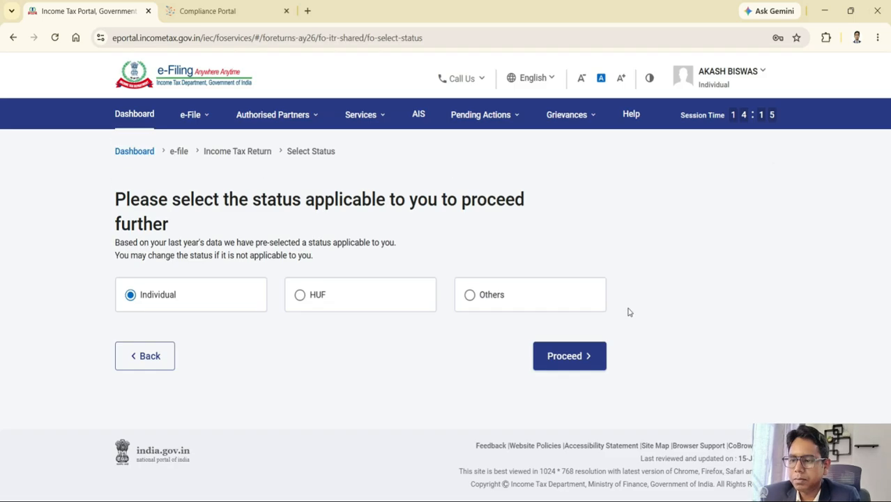
{"action": "left_click", "coordinate": [562, 358]}
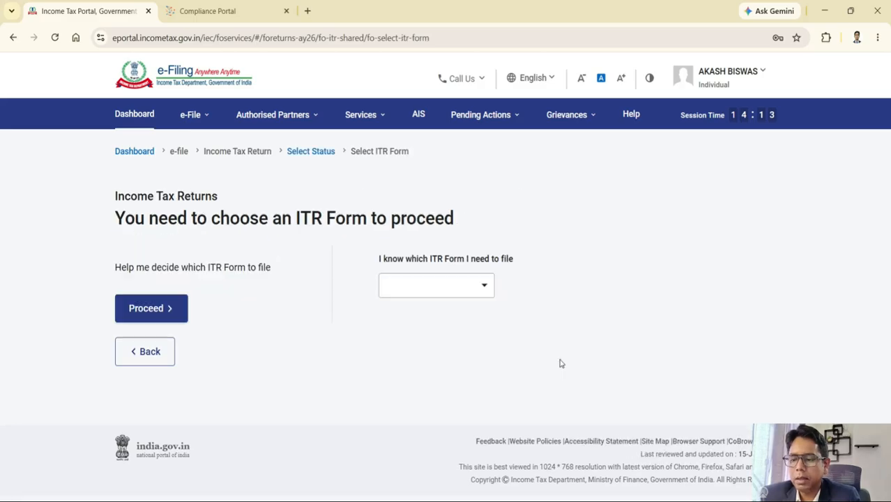
{"action": "left_click", "coordinate": [429, 291]}
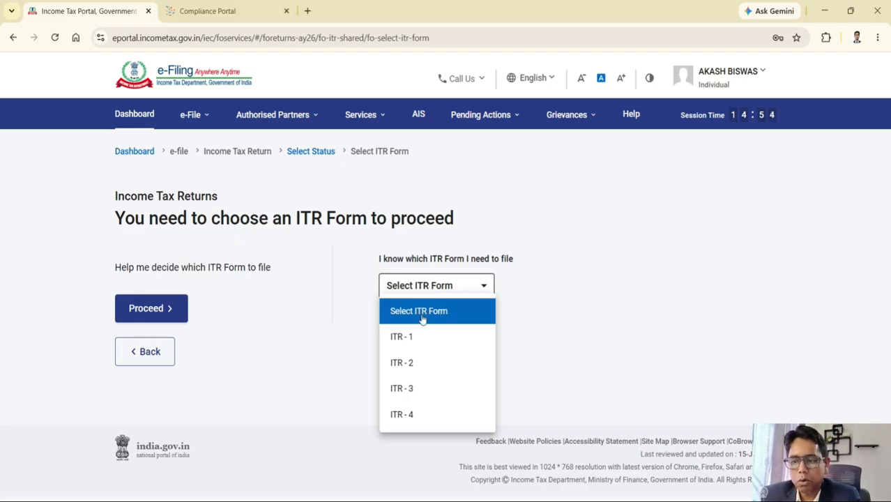
{"action": "left_click", "coordinate": [409, 363]}
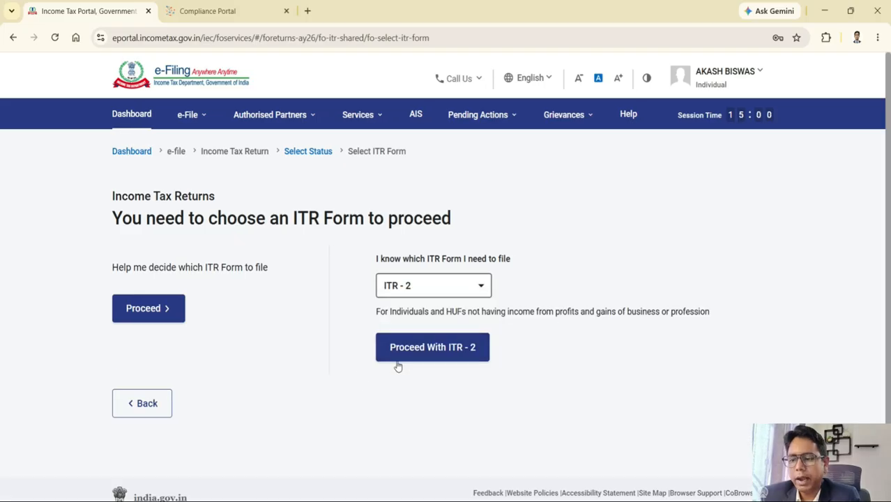
{"action": "left_click", "coordinate": [414, 361]}
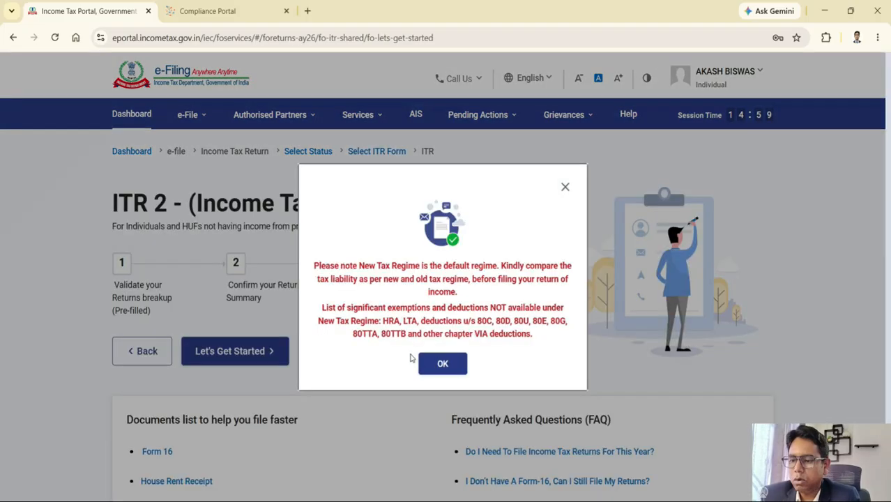
Step: Dismiss the tax-regime notice and submit the filing reason 'Taxable income is more than basic exemption limit'
{"action": "left_click", "coordinate": [442, 364]}
{"action": "left_click", "coordinate": [232, 357]}
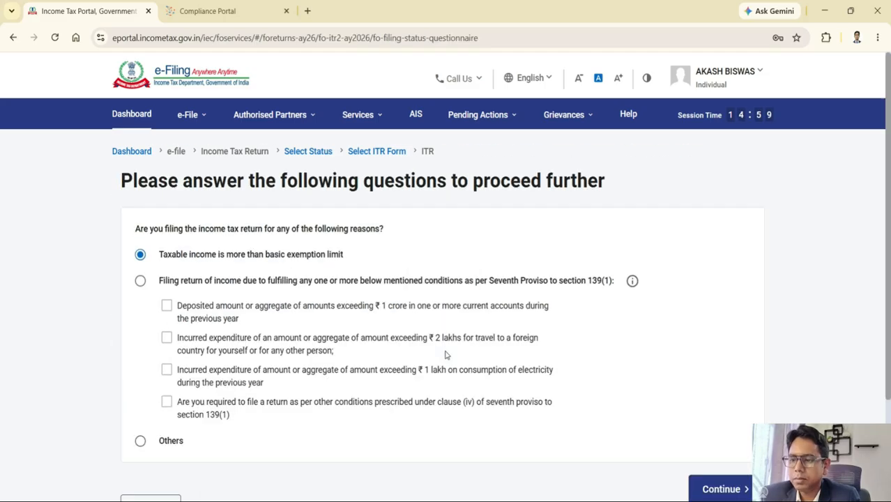
{"action": "scroll", "coordinate": [457, 353], "scroll_direction": "down", "scroll_amount": 3}
{"action": "scroll", "coordinate": [457, 353], "scroll_direction": "up", "scroll_amount": 1}
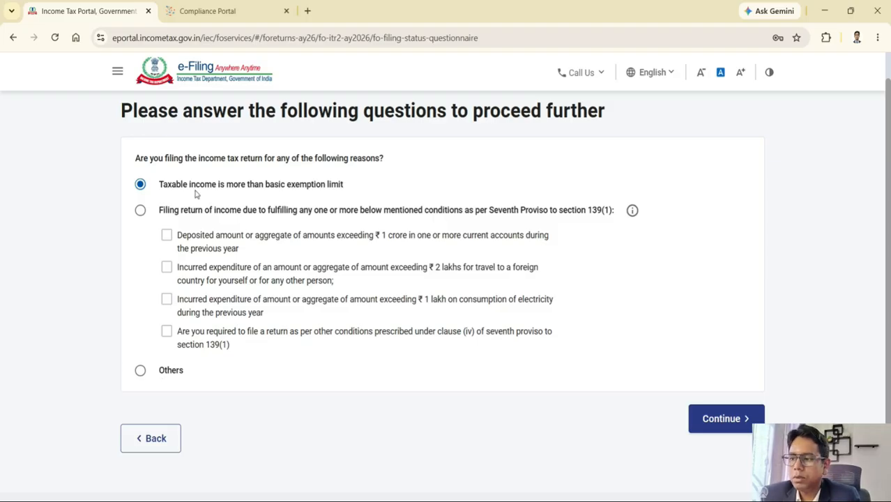
{"action": "left_click", "coordinate": [741, 419]}
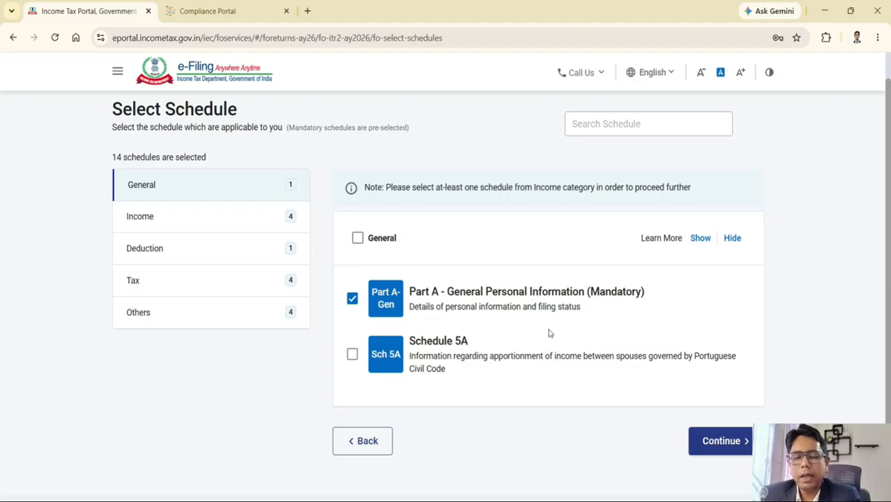
Step: Browse the Income and Deduction schedules, then review Salary, House Property and Other Sources under Income
{"action": "left_click", "coordinate": [255, 226]}
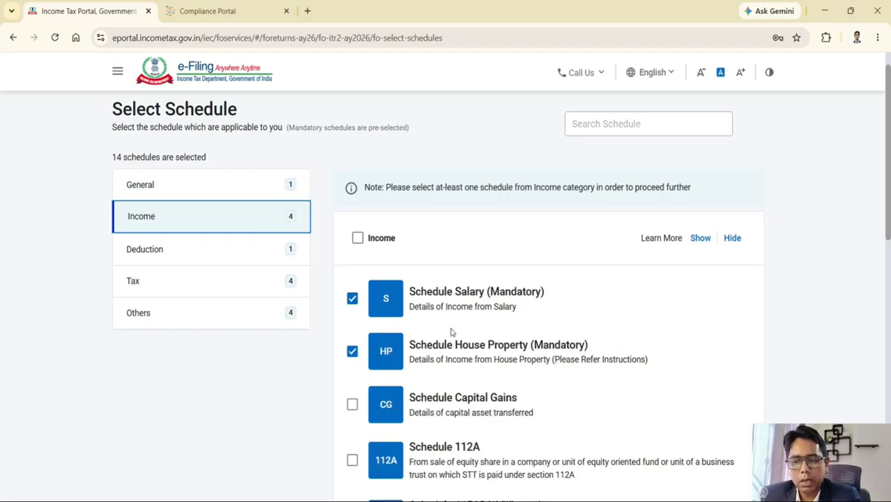
{"action": "left_click", "coordinate": [219, 255]}
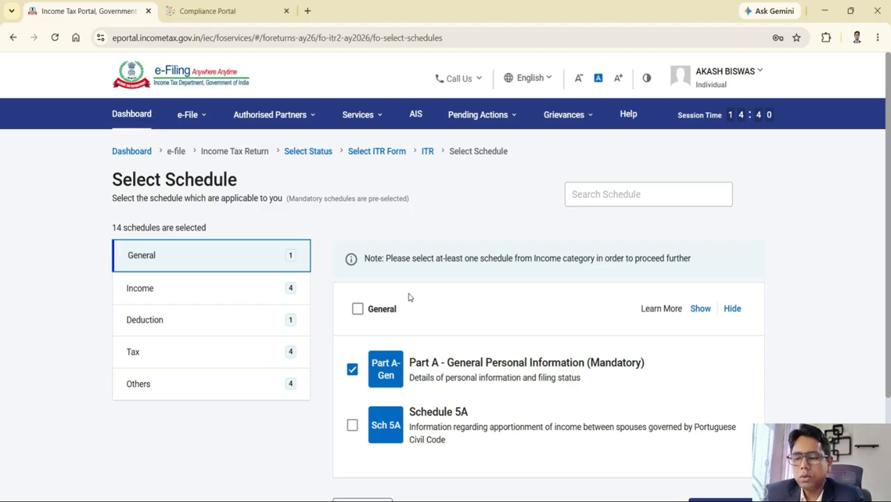
{"action": "scroll", "coordinate": [409, 298], "scroll_direction": "down", "scroll_amount": 2}
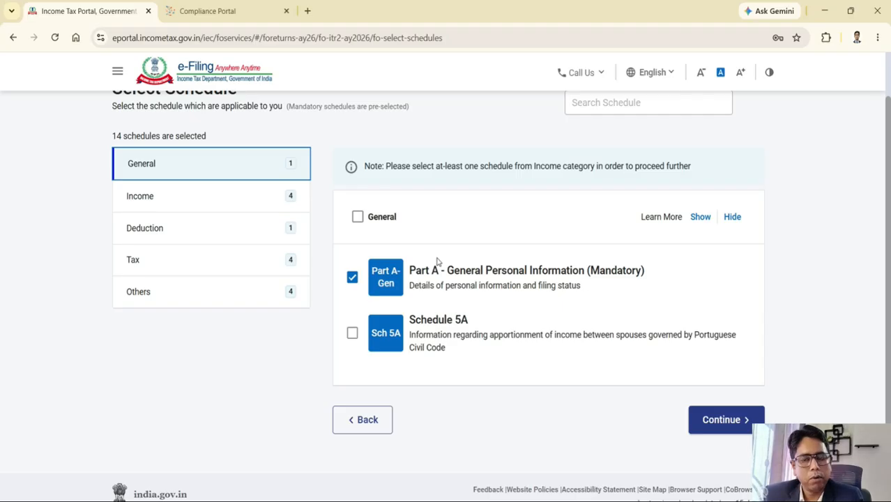
{"action": "left_click", "coordinate": [178, 203]}
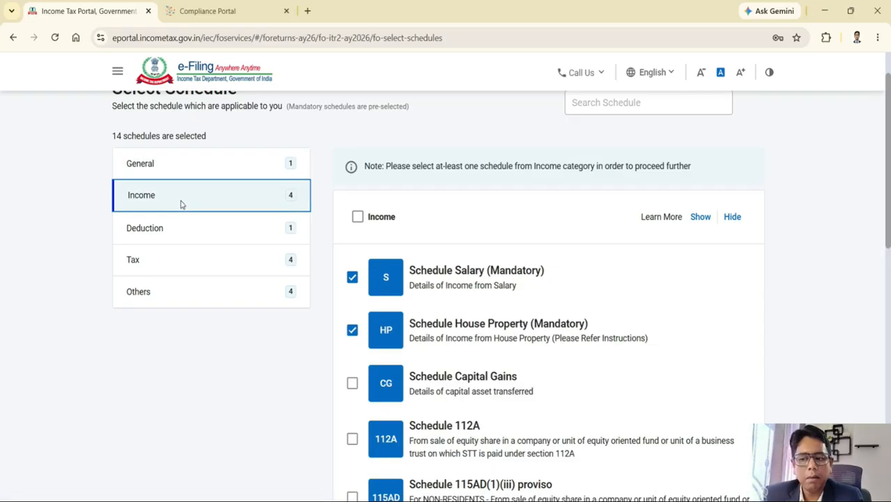
{"action": "scroll", "coordinate": [465, 280], "scroll_direction": "down", "scroll_amount": 1}
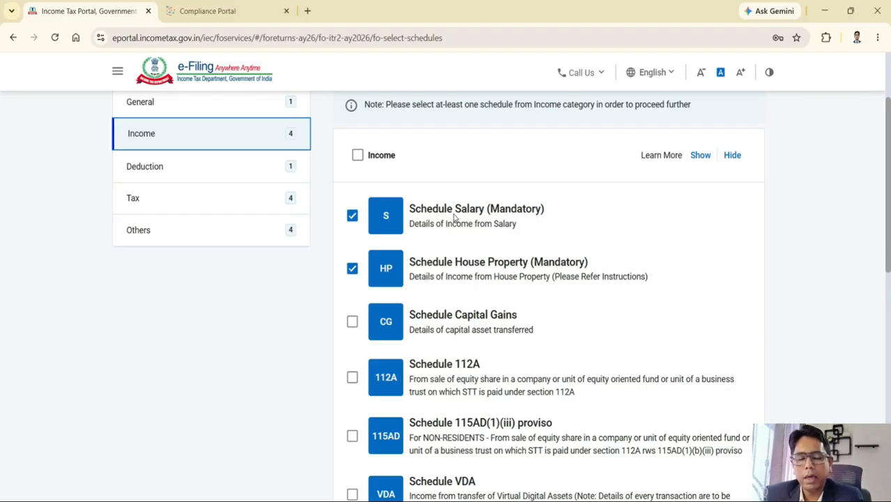
{"action": "scroll", "coordinate": [458, 218], "scroll_direction": "down", "scroll_amount": 1}
{"action": "scroll", "coordinate": [458, 217], "scroll_direction": "down", "scroll_amount": 1}
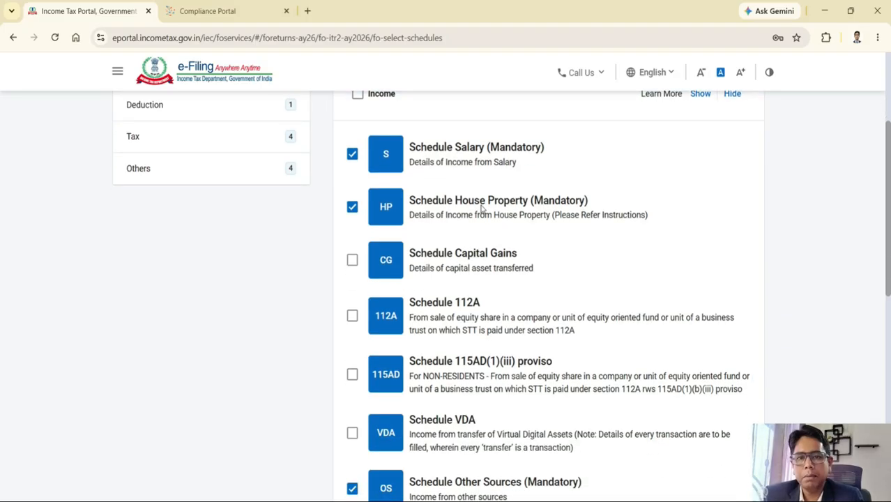
Step: Keep House Property ticked and add the Capital Gains and 112A schedules
{"action": "left_click", "coordinate": [353, 211]}
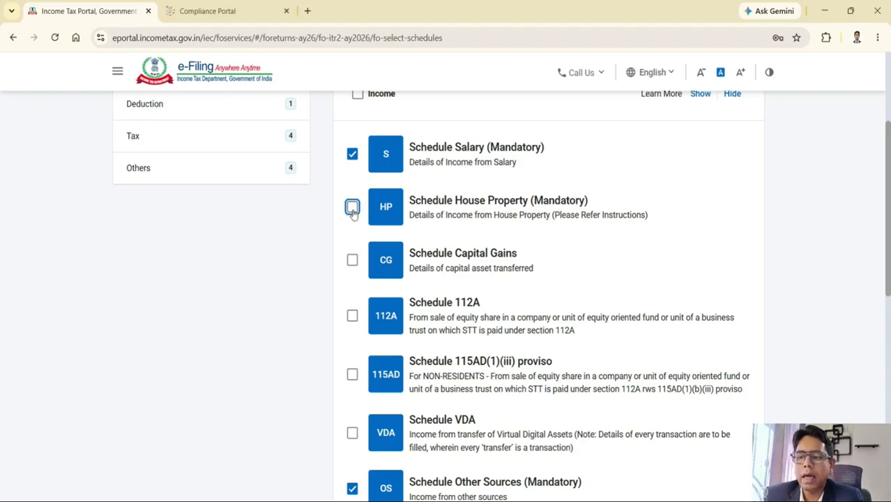
{"action": "left_click", "coordinate": [353, 211]}
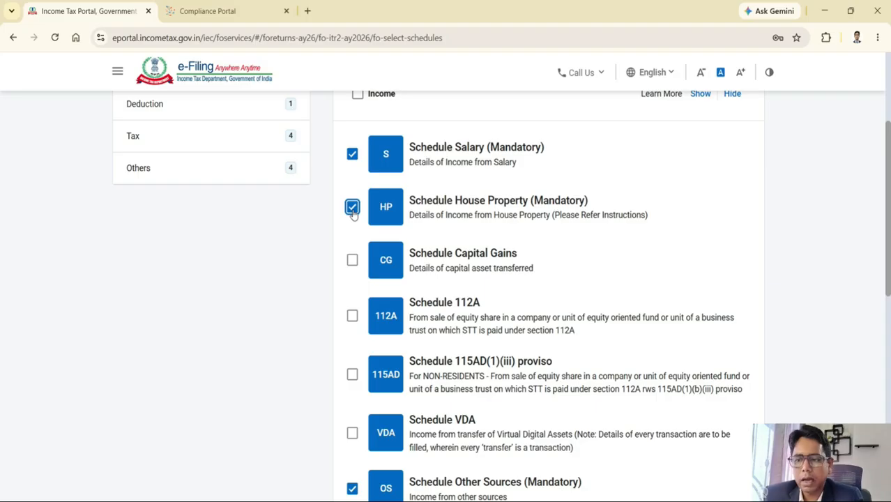
{"action": "scroll", "coordinate": [467, 237], "scroll_direction": "down", "scroll_amount": 1}
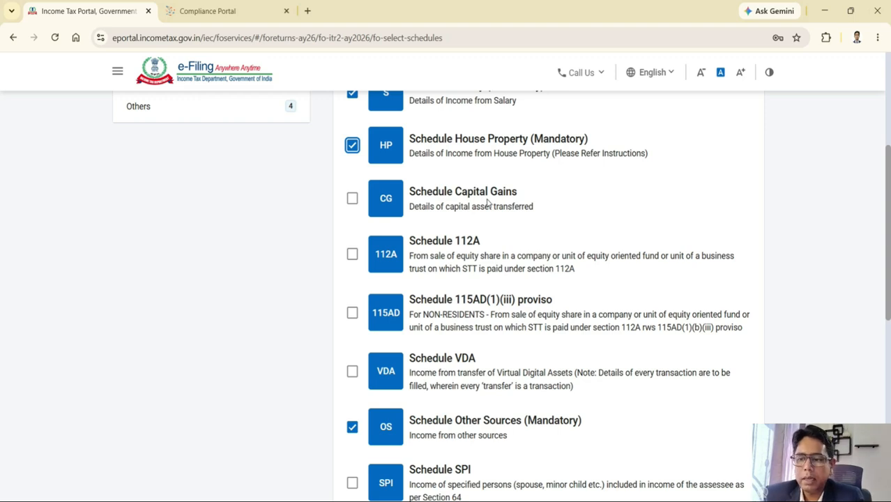
{"action": "left_click", "coordinate": [352, 199]}
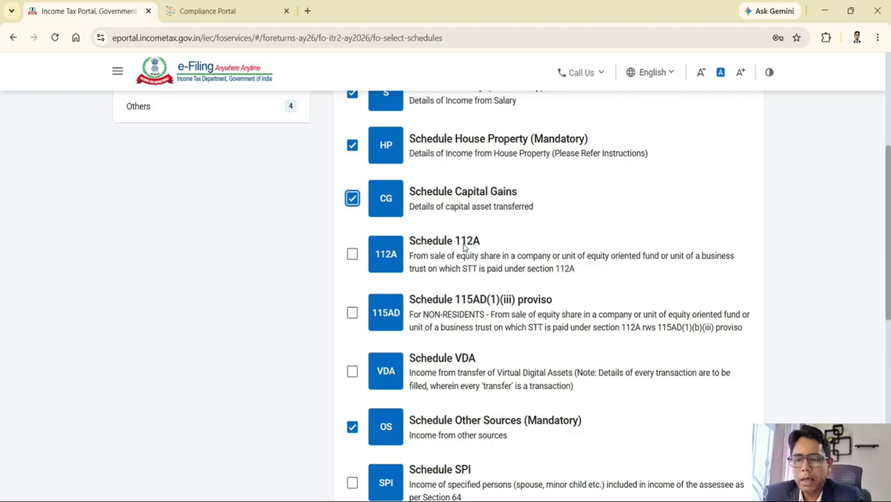
{"action": "scroll", "coordinate": [464, 245], "scroll_direction": "down", "scroll_amount": 1}
{"action": "scroll", "coordinate": [464, 237], "scroll_direction": "up", "scroll_amount": 1}
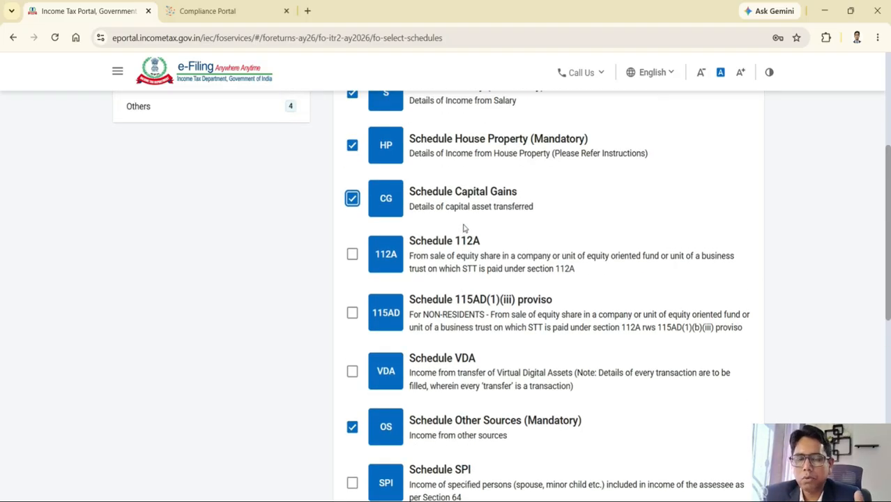
{"action": "left_click", "coordinate": [351, 256]}
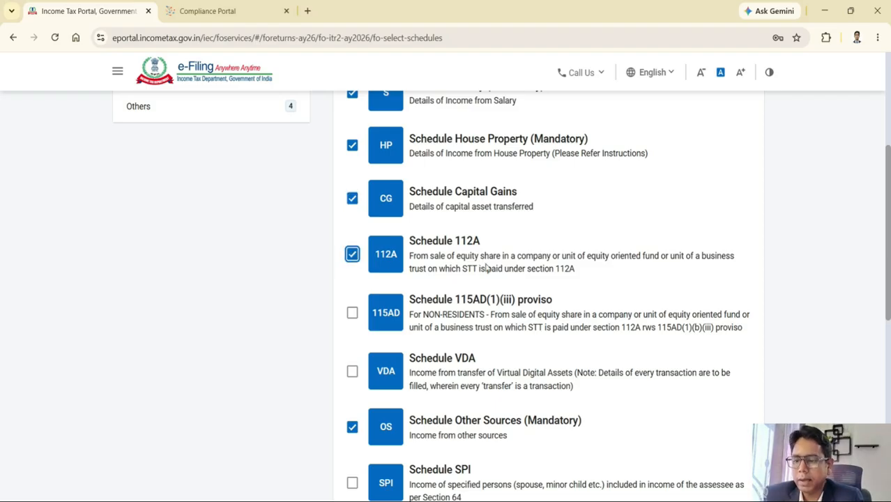
Step: Add the VDA and EI schedules, leaving Schedule FSI unselected
{"action": "scroll", "coordinate": [446, 262], "scroll_direction": "down", "scroll_amount": 1}
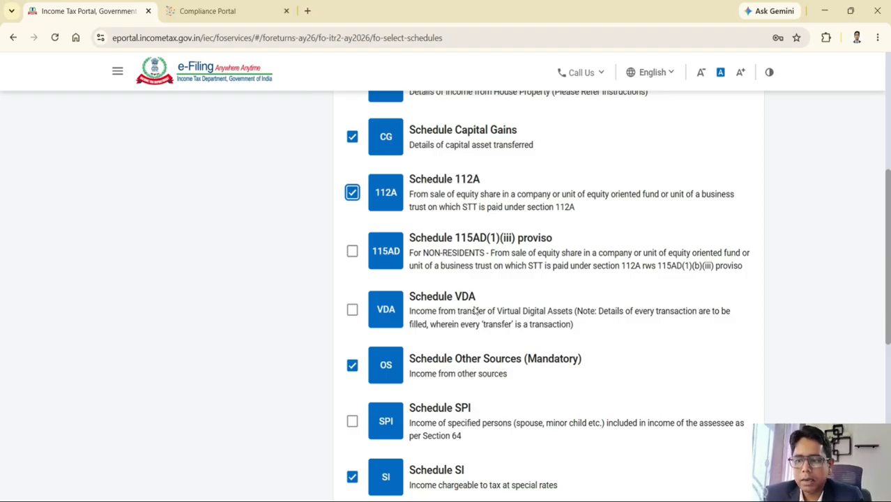
{"action": "left_click", "coordinate": [352, 310]}
{"action": "scroll", "coordinate": [469, 316], "scroll_direction": "down", "scroll_amount": 1}
{"action": "scroll", "coordinate": [469, 315], "scroll_direction": "down", "scroll_amount": 2}
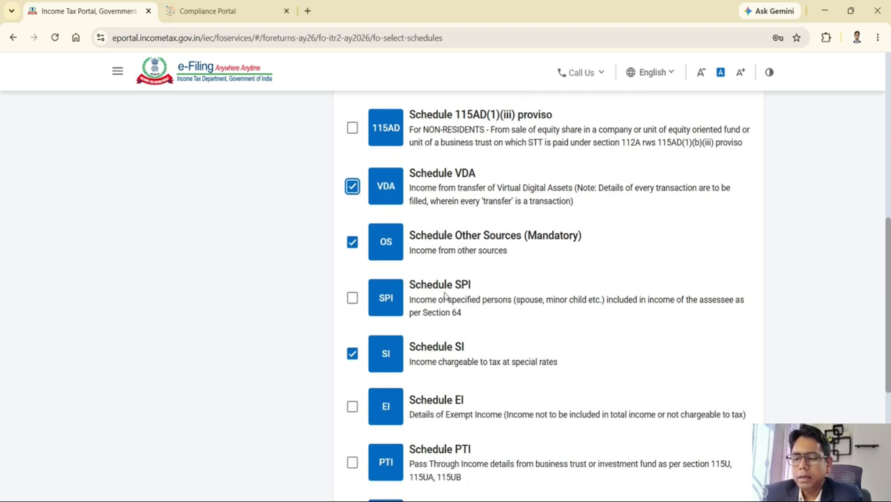
{"action": "scroll", "coordinate": [443, 296], "scroll_direction": "down", "scroll_amount": 2}
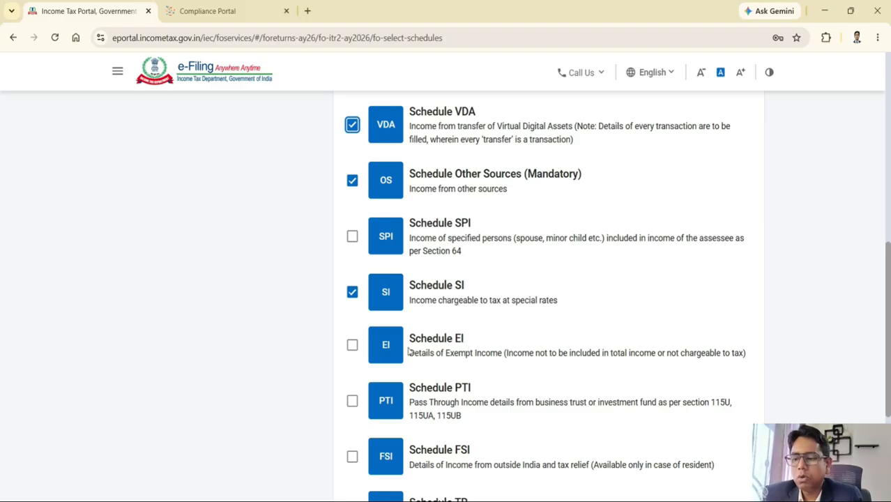
{"action": "left_click", "coordinate": [352, 345]}
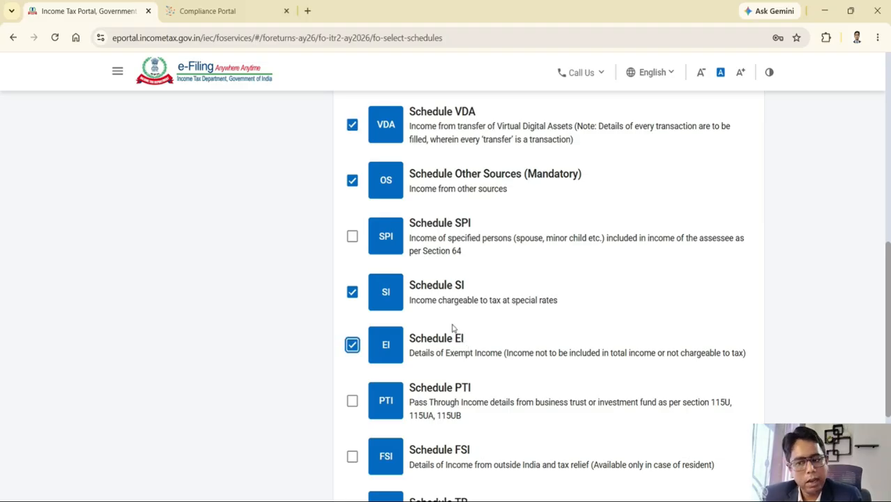
{"action": "scroll", "coordinate": [452, 327], "scroll_direction": "down", "scroll_amount": 2}
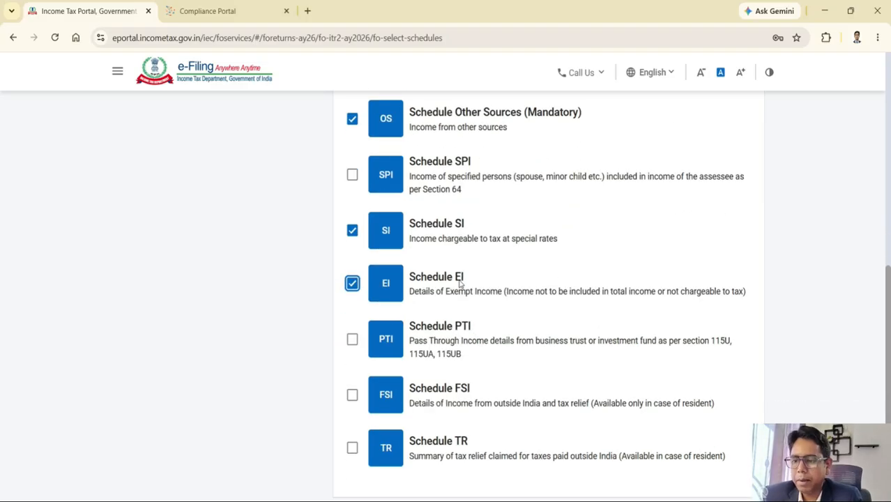
{"action": "scroll", "coordinate": [460, 283], "scroll_direction": "down", "scroll_amount": 2}
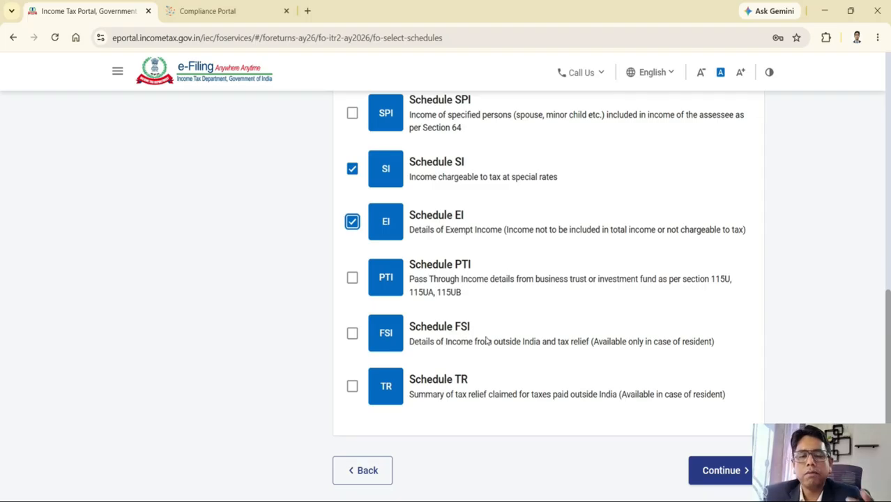
{"action": "left_click", "coordinate": [352, 334]}
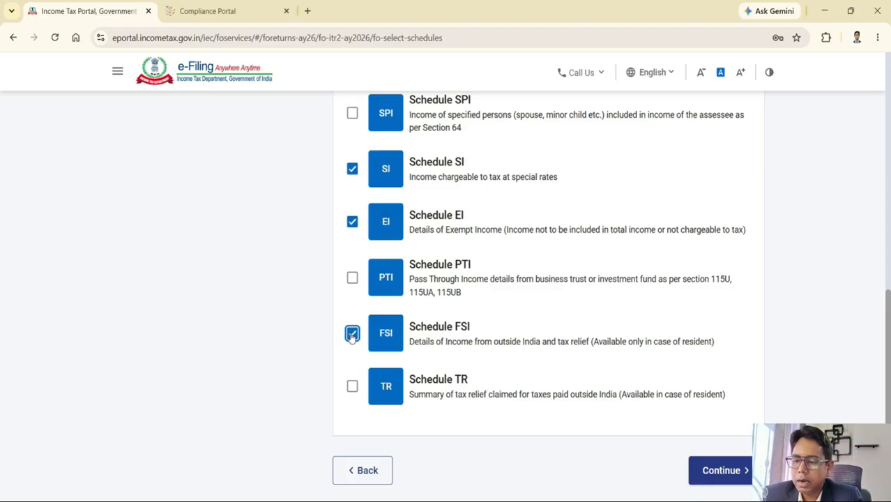
{"action": "left_click", "coordinate": [352, 334]}
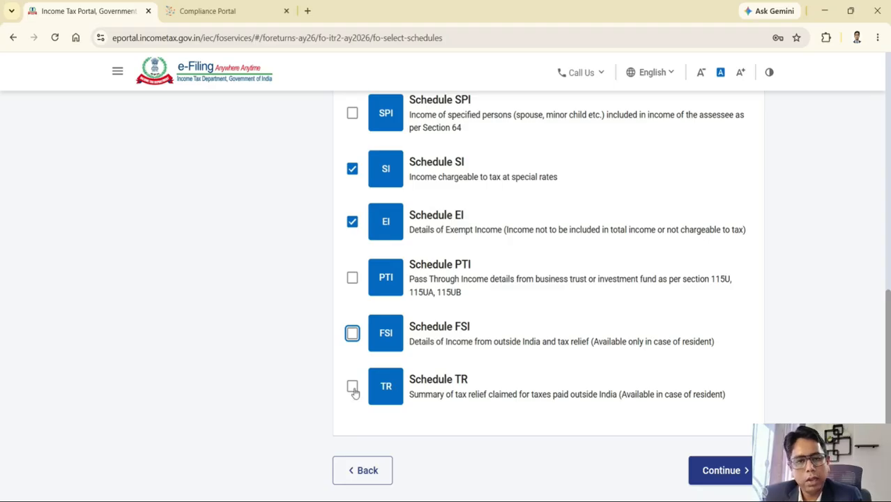
{"action": "scroll", "coordinate": [357, 392], "scroll_direction": "up", "scroll_amount": 10}
{"action": "scroll", "coordinate": [490, 361], "scroll_direction": "down", "scroll_amount": 2}
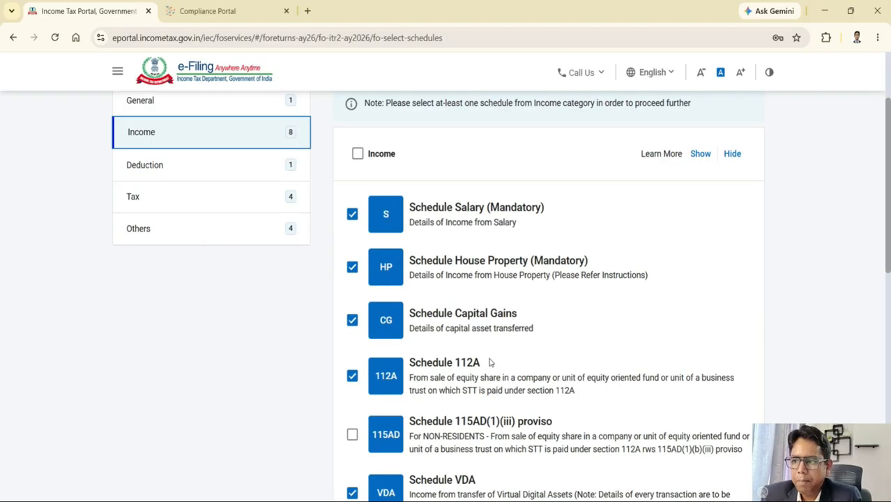
{"action": "scroll", "coordinate": [490, 362], "scroll_direction": "up", "scroll_amount": 1}
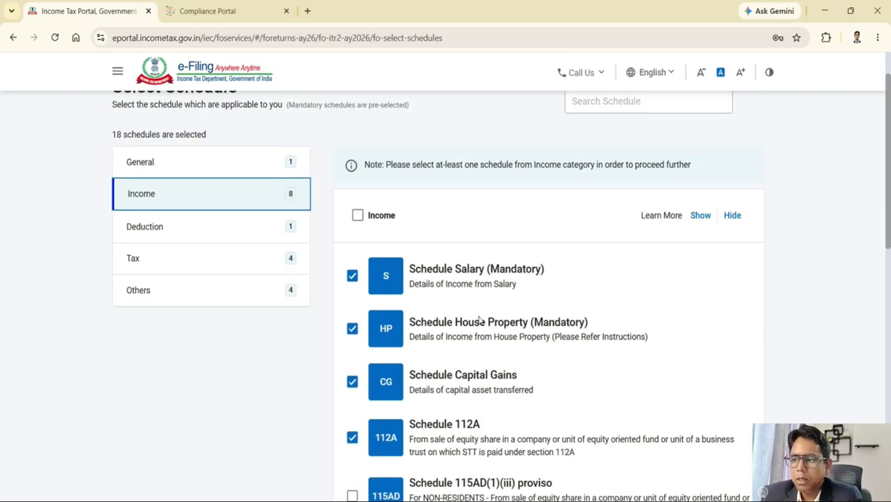
Step: Check the Deduction schedules against the Form 16 PDF, keeping only Schedule VI-A selected
{"action": "left_click", "coordinate": [193, 230]}
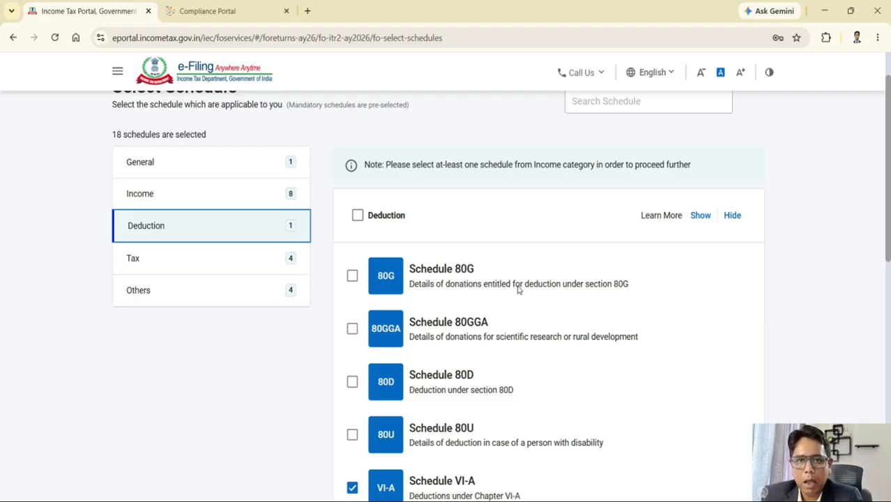
{"action": "scroll", "coordinate": [517, 290], "scroll_direction": "down", "scroll_amount": 1}
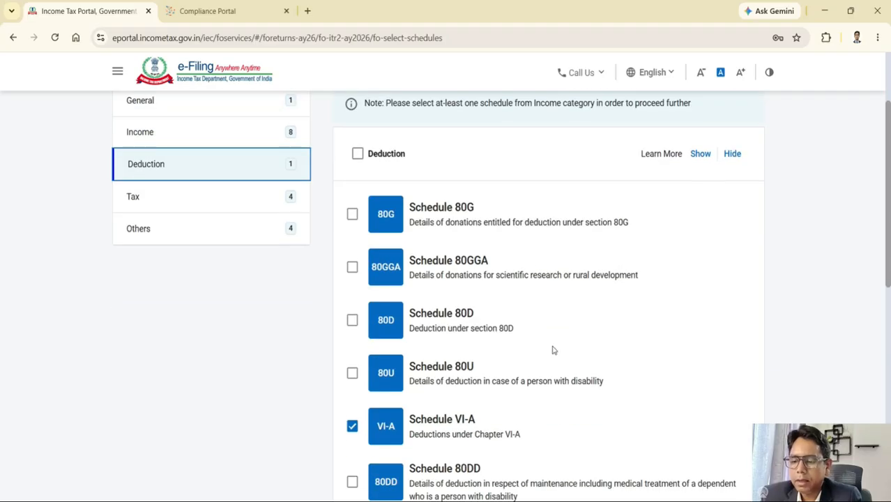
{"action": "key", "text": "alt+Tab"}
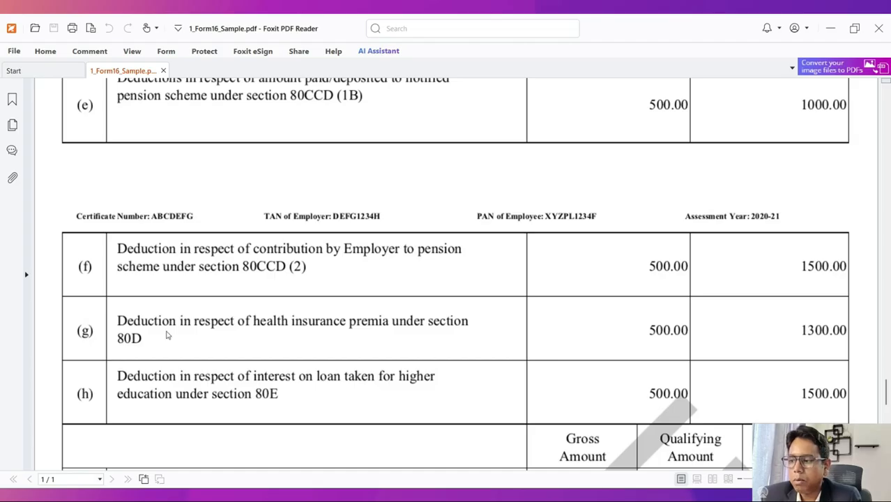
{"action": "key", "text": "alt+Tab"}
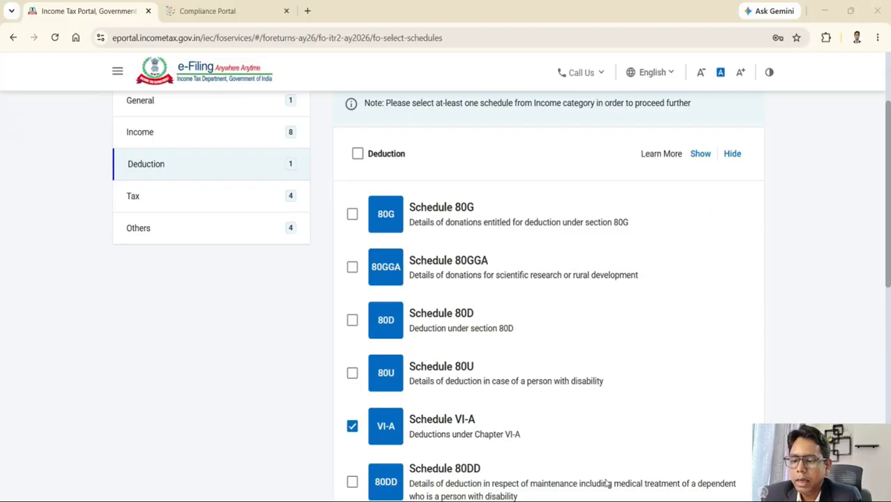
{"action": "scroll", "coordinate": [477, 337], "scroll_direction": "down", "scroll_amount": 1}
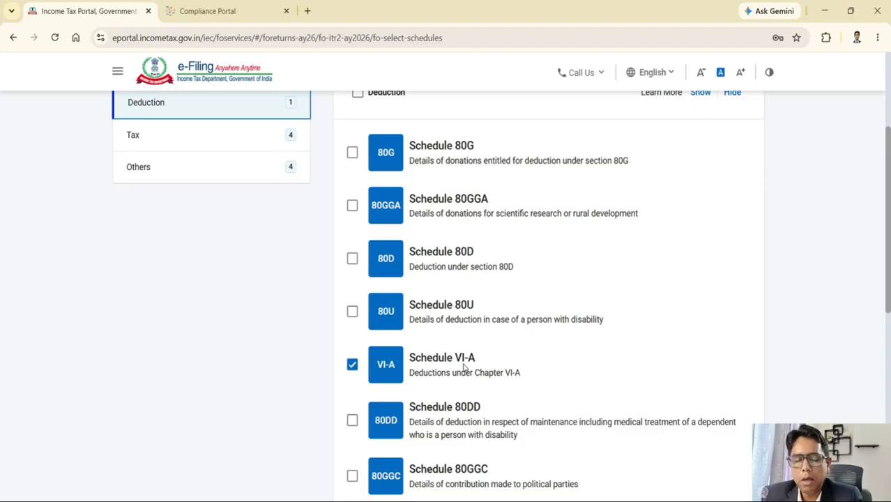
{"action": "scroll", "coordinate": [424, 312], "scroll_direction": "up", "scroll_amount": 1}
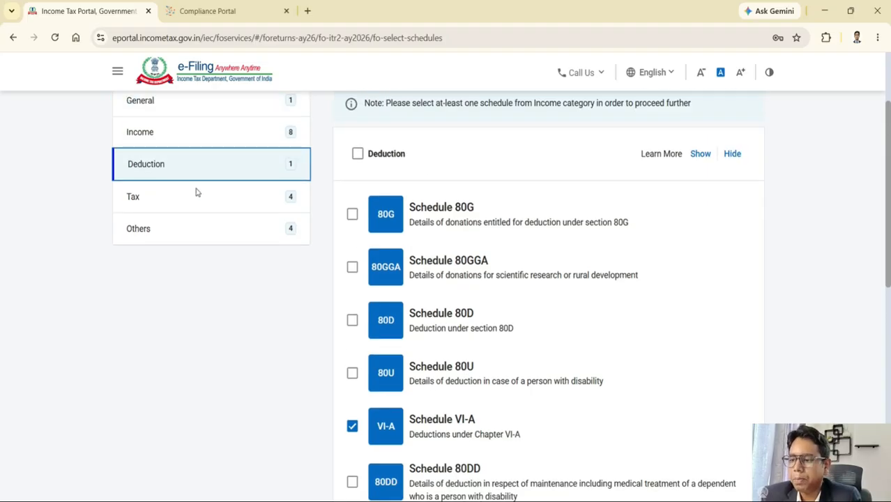
Step: Under Tax untick ESOP tax deferral; under Others leave FA unticked and drop AMTC
{"action": "left_click", "coordinate": [152, 203]}
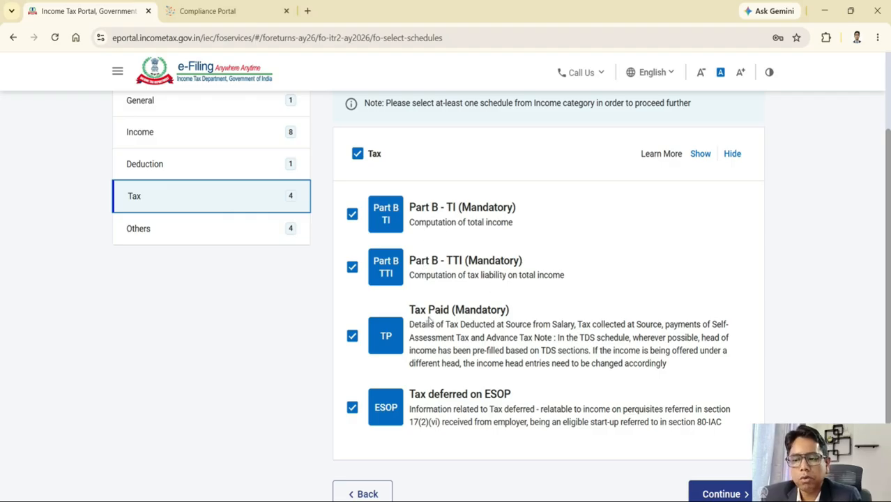
{"action": "left_click", "coordinate": [352, 411]}
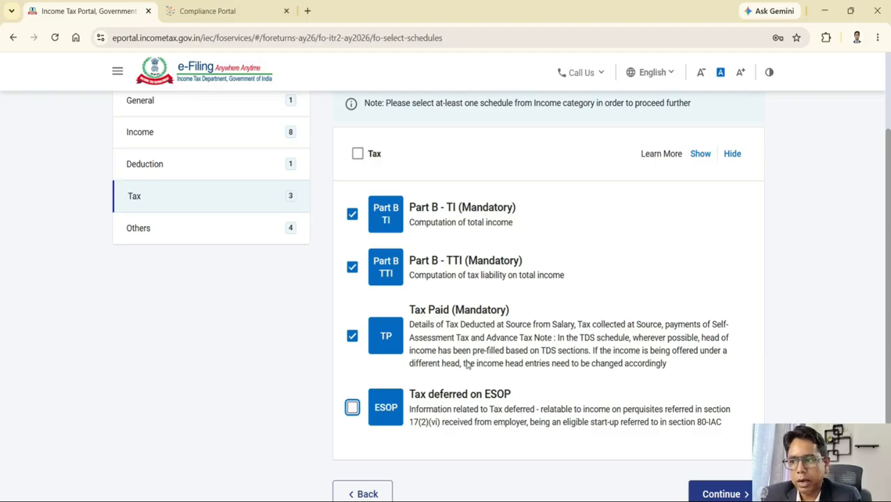
{"action": "left_click", "coordinate": [238, 226]}
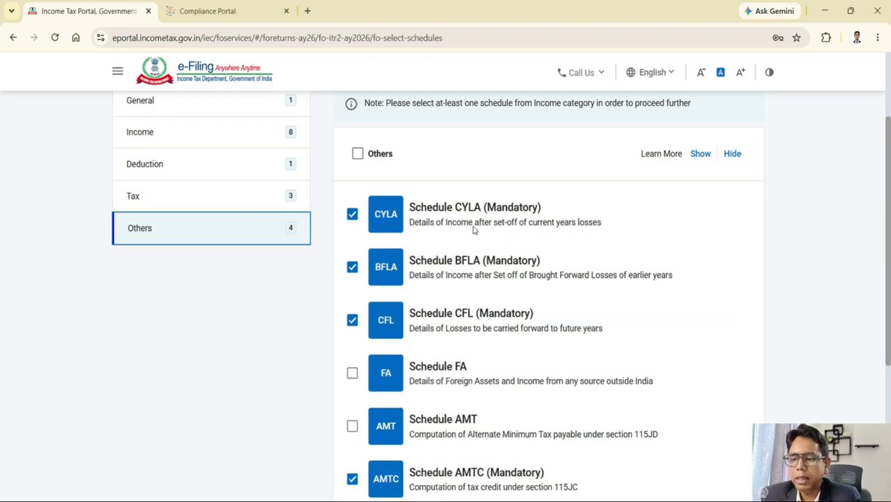
{"action": "scroll", "coordinate": [474, 230], "scroll_direction": "down", "scroll_amount": 1}
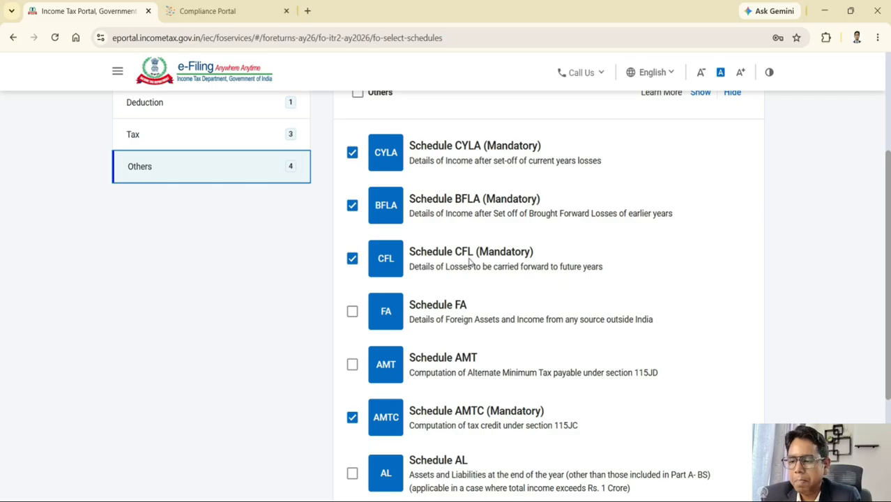
{"action": "scroll", "coordinate": [470, 262], "scroll_direction": "down", "scroll_amount": 1}
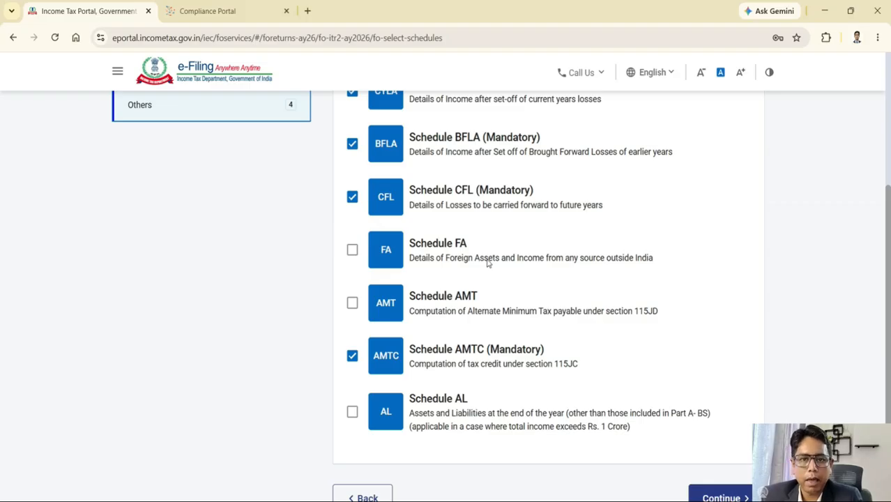
{"action": "left_click", "coordinate": [352, 251]}
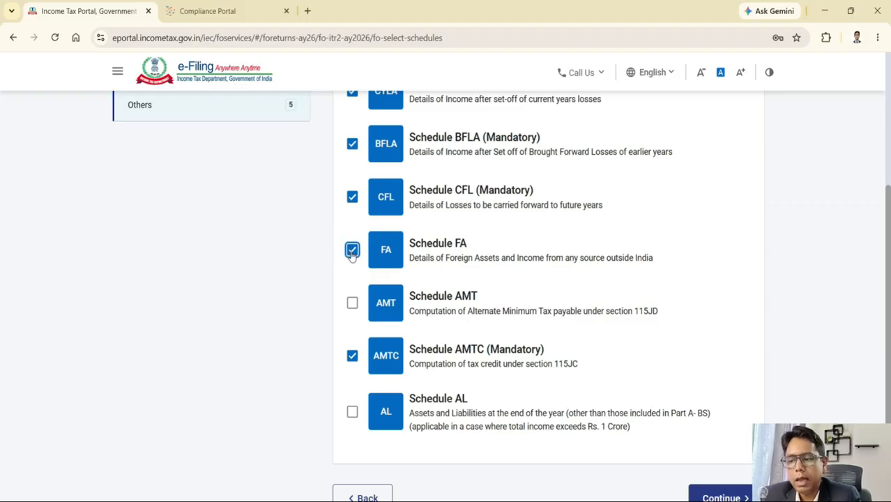
{"action": "left_click", "coordinate": [352, 252]}
{"action": "scroll", "coordinate": [474, 277], "scroll_direction": "down", "scroll_amount": 1}
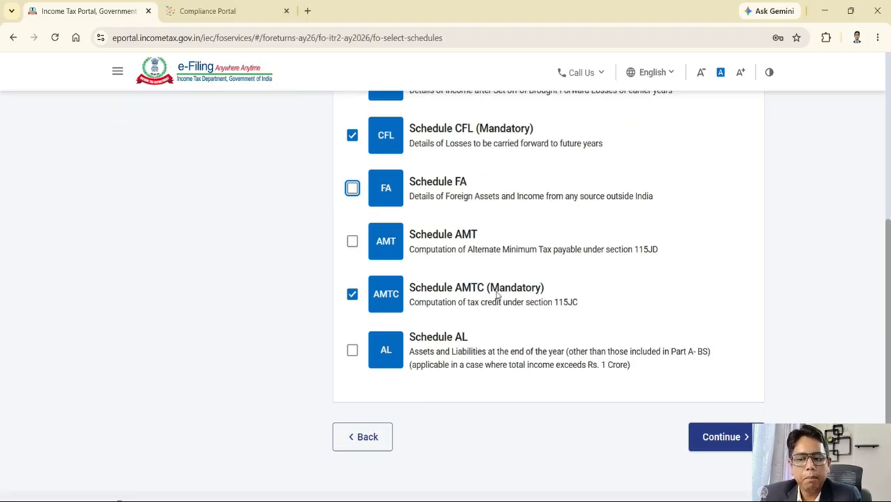
{"action": "left_click", "coordinate": [352, 294]}
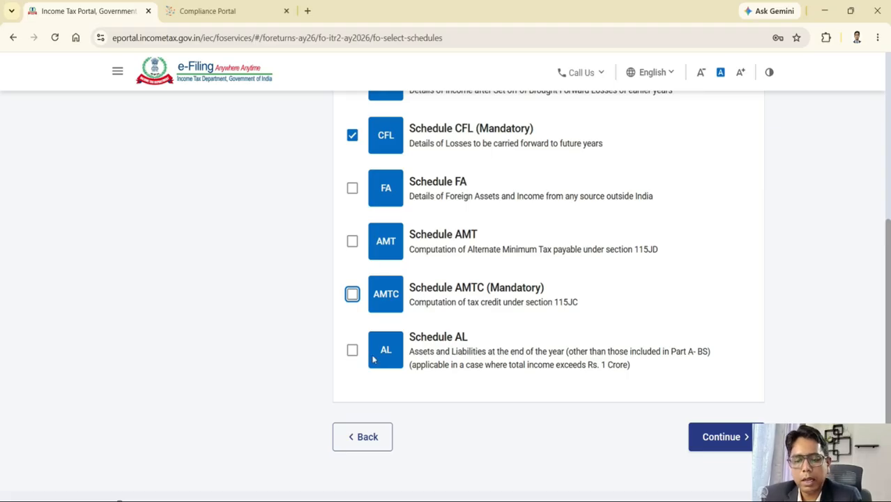
Step: Confirm the schedule selection, skip to the Return Summary and scroll down to Part B - TTI
{"action": "left_click", "coordinate": [718, 437]}
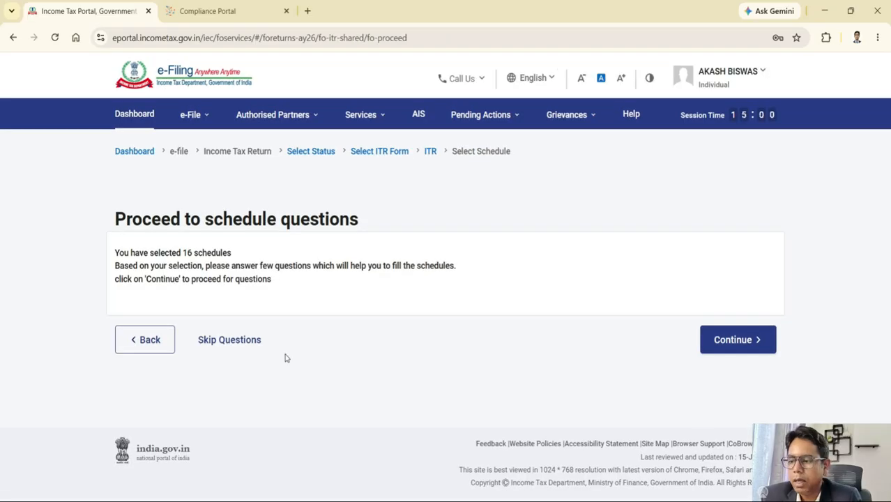
{"action": "left_click", "coordinate": [228, 345]}
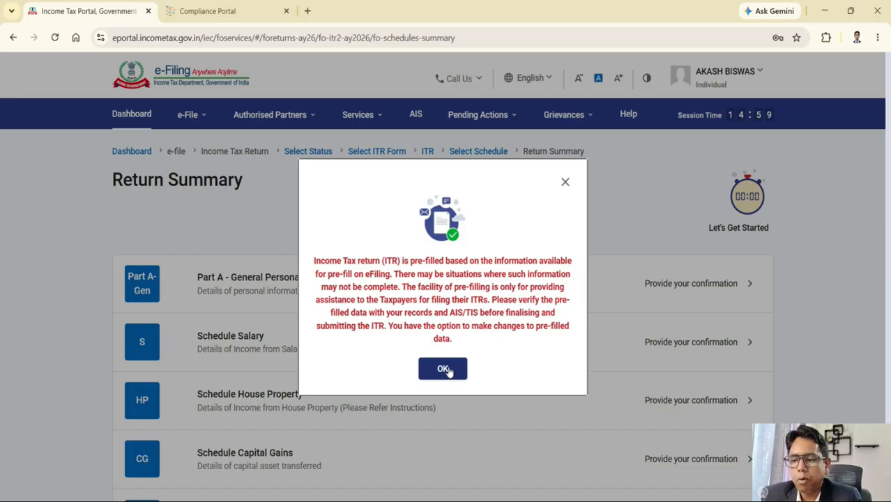
{"action": "left_click", "coordinate": [443, 368]}
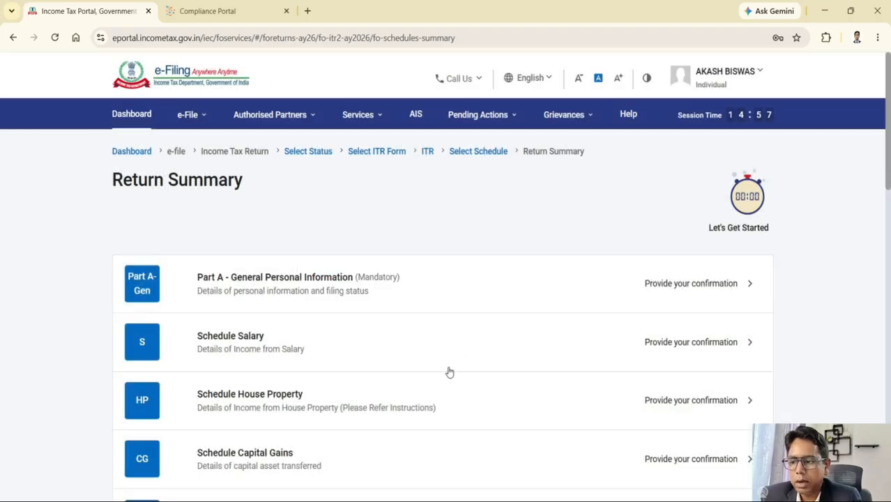
{"action": "scroll", "coordinate": [448, 299], "scroll_direction": "down", "scroll_amount": 2}
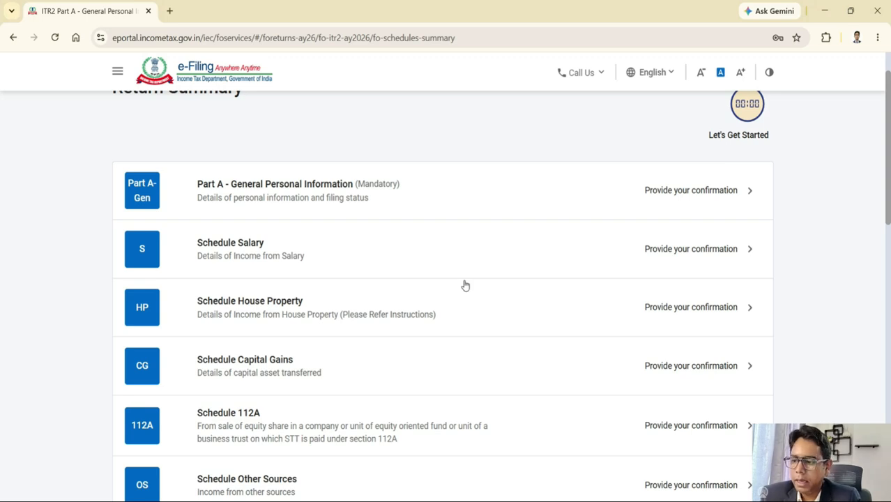
{"action": "scroll", "coordinate": [465, 285], "scroll_direction": "down", "scroll_amount": 2}
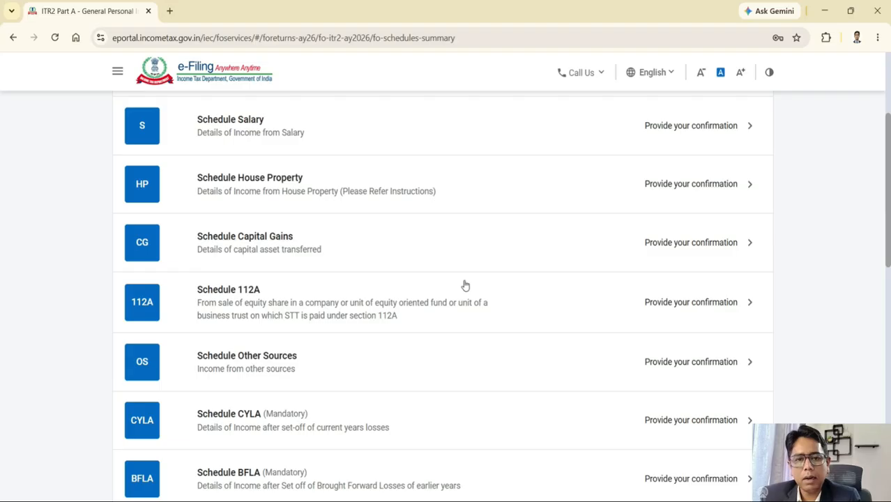
{"action": "scroll", "coordinate": [465, 285], "scroll_direction": "down", "scroll_amount": 6}
{"action": "scroll", "coordinate": [465, 285], "scroll_direction": "down", "scroll_amount": 2}
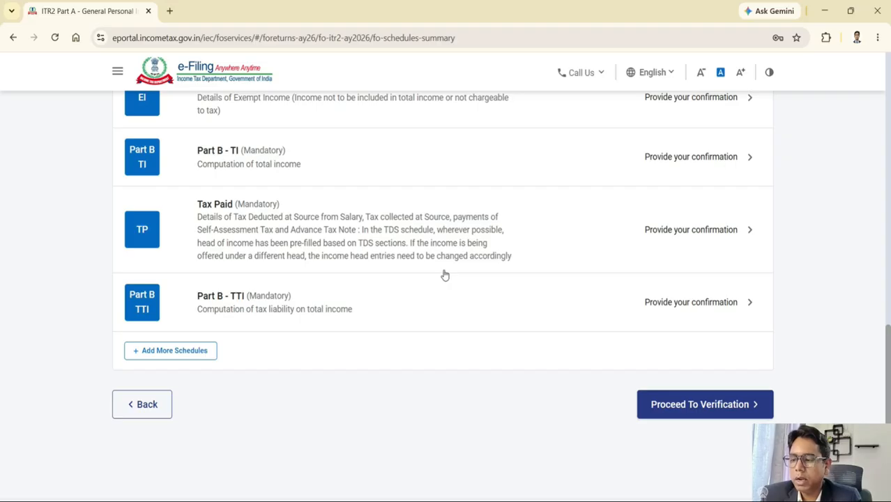
{"action": "left_click", "coordinate": [162, 358]}
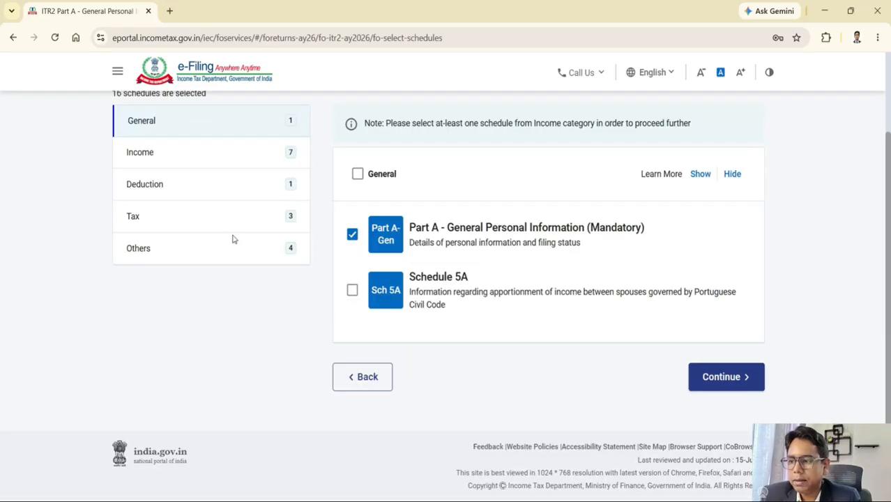
{"action": "left_click", "coordinate": [352, 291]}
{"action": "left_click", "coordinate": [352, 292]}
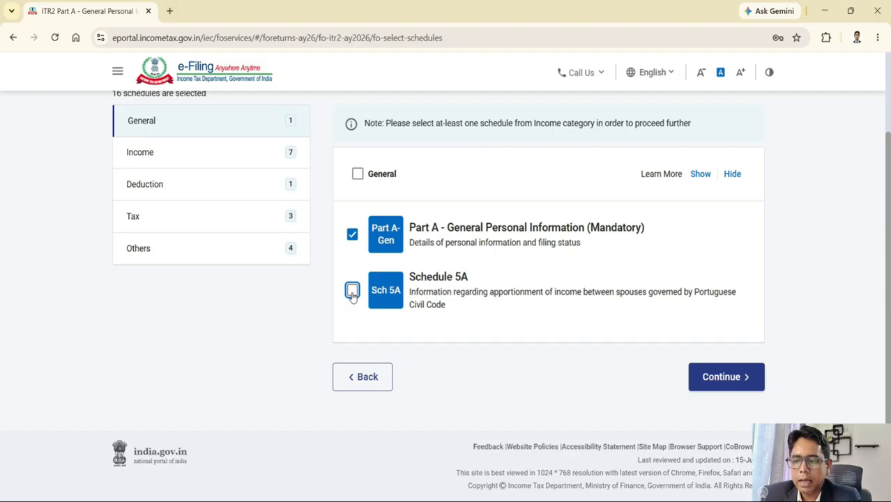
{"action": "left_click", "coordinate": [177, 157]}
{"action": "scroll", "coordinate": [407, 363], "scroll_direction": "down", "scroll_amount": 4}
{"action": "scroll", "coordinate": [406, 378], "scroll_direction": "down", "scroll_amount": 3}
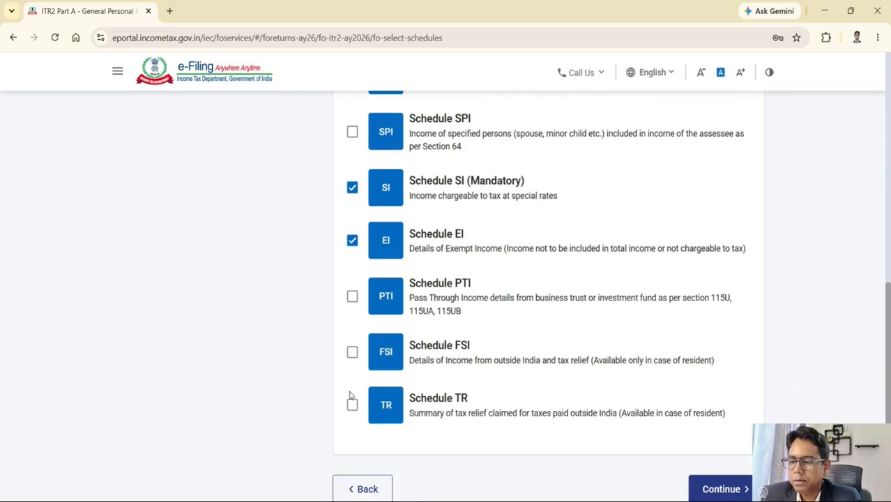
{"action": "left_click", "coordinate": [352, 405]}
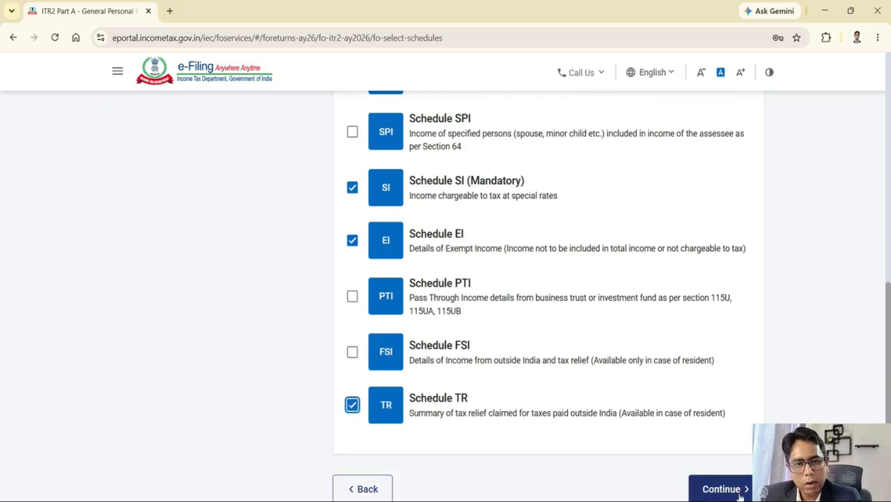
{"action": "left_click", "coordinate": [354, 407]}
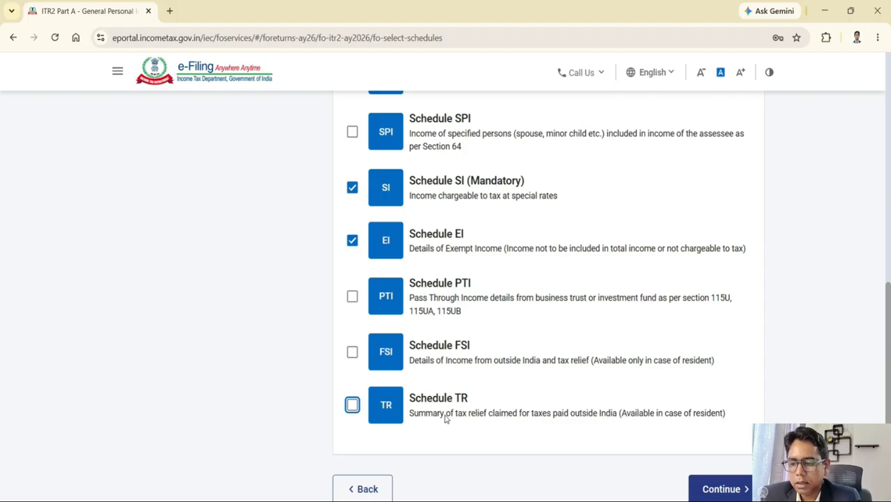
{"action": "left_click", "coordinate": [718, 489]}
{"action": "left_click", "coordinate": [232, 339]}
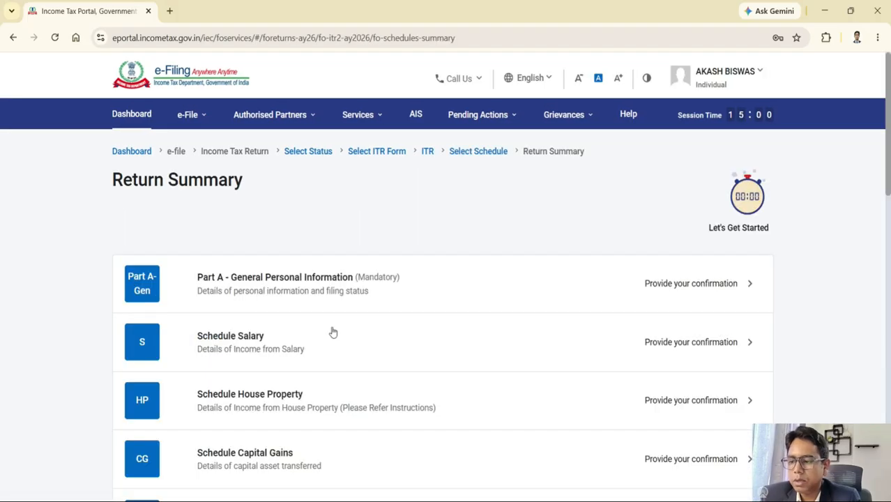
{"action": "scroll", "coordinate": [433, 342], "scroll_direction": "down", "scroll_amount": 2}
{"action": "scroll", "coordinate": [433, 342], "scroll_direction": "down", "scroll_amount": 1}
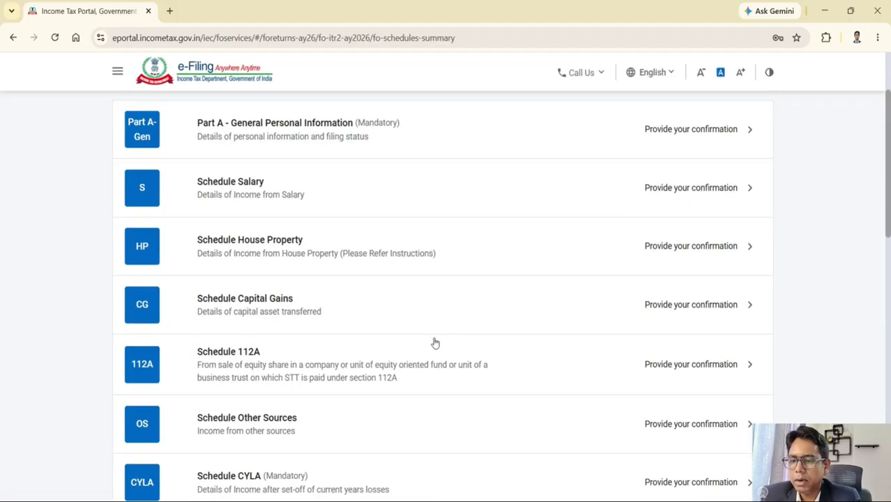
Step: Open Part A - General Personal Information from the Return Summary and scroll through its sections
{"action": "left_click", "coordinate": [348, 142]}
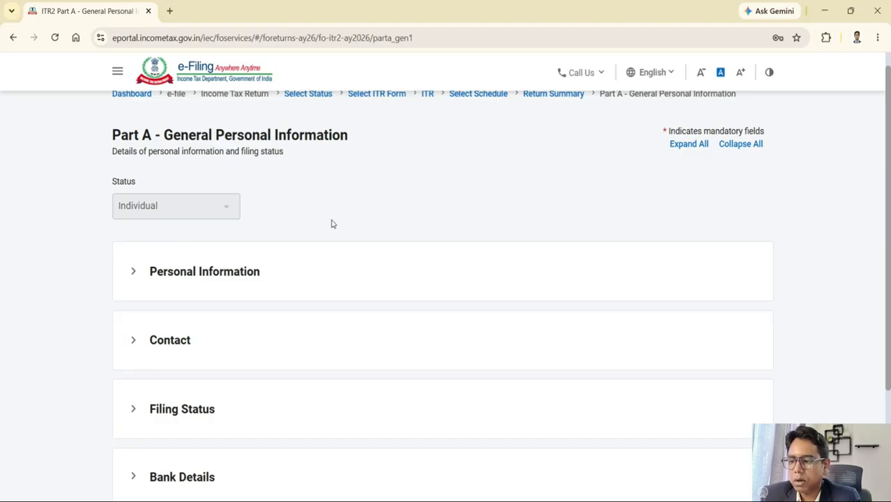
{"action": "scroll", "coordinate": [331, 223], "scroll_direction": "down", "scroll_amount": 1}
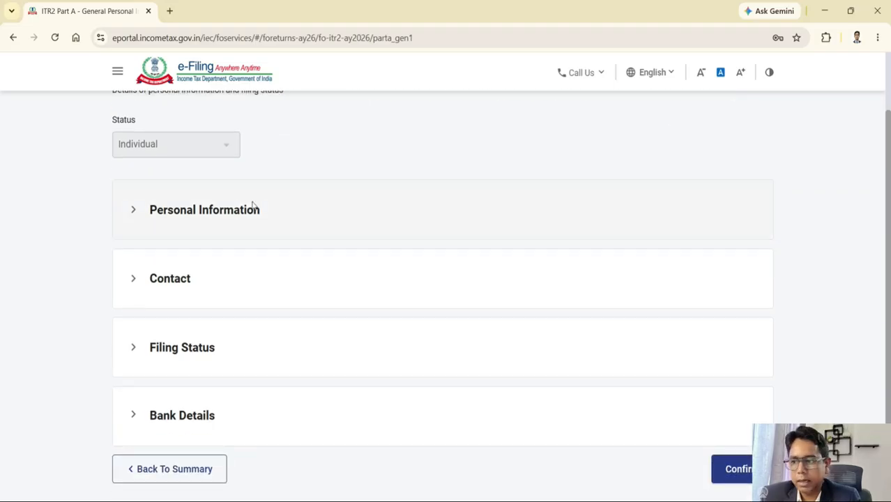
{"action": "scroll", "coordinate": [253, 204], "scroll_direction": "down", "scroll_amount": 2}
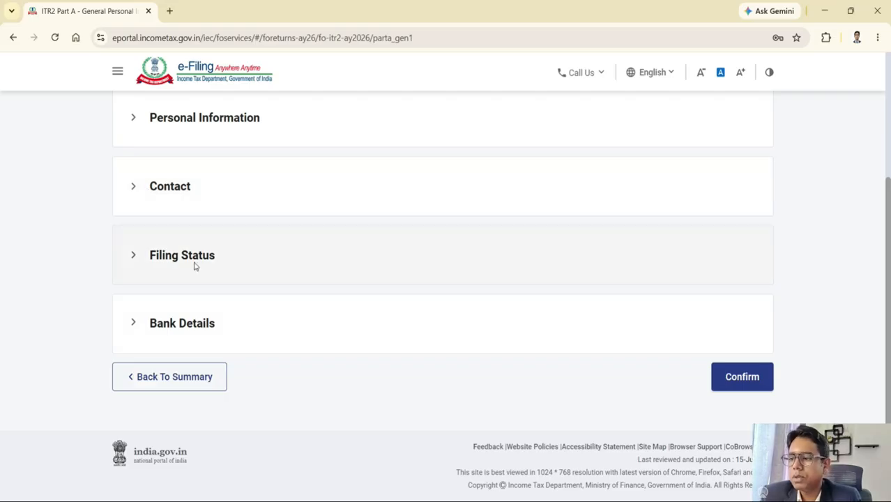
Step: Expand Filing Status to check the return is filed under 139(1) with the new tax regime kept
{"action": "left_click", "coordinate": [187, 257]}
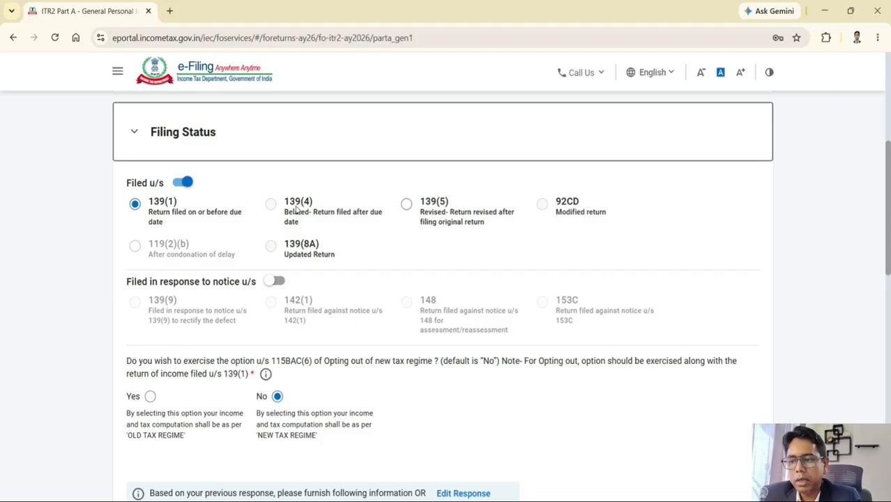
{"action": "scroll", "coordinate": [297, 207], "scroll_direction": "down", "scroll_amount": 1}
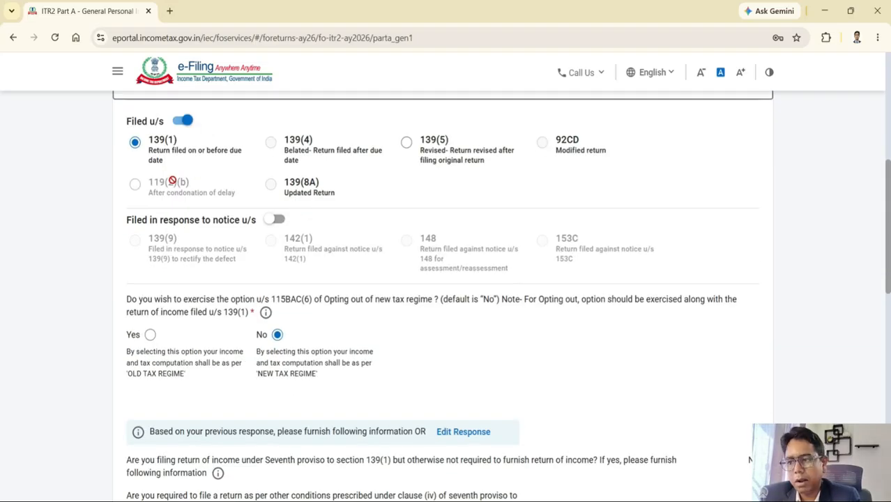
{"action": "scroll", "coordinate": [291, 229], "scroll_direction": "down", "scroll_amount": 1}
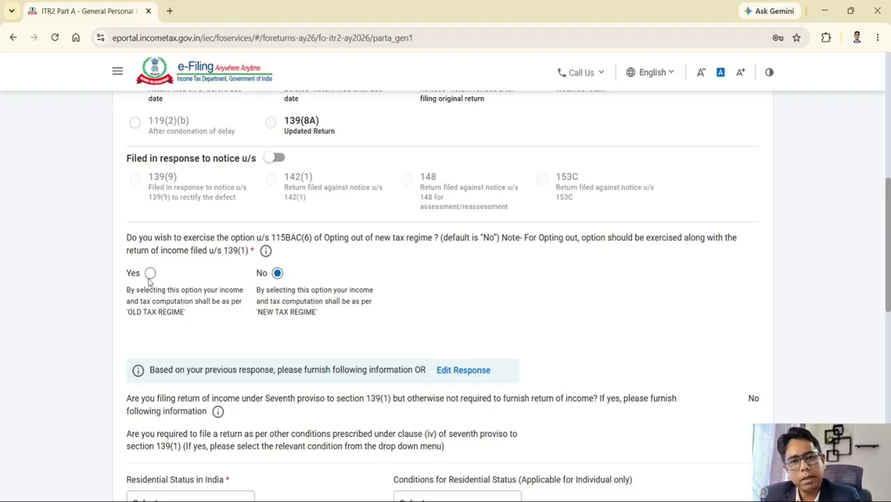
{"action": "scroll", "coordinate": [279, 289], "scroll_direction": "down", "scroll_amount": 1}
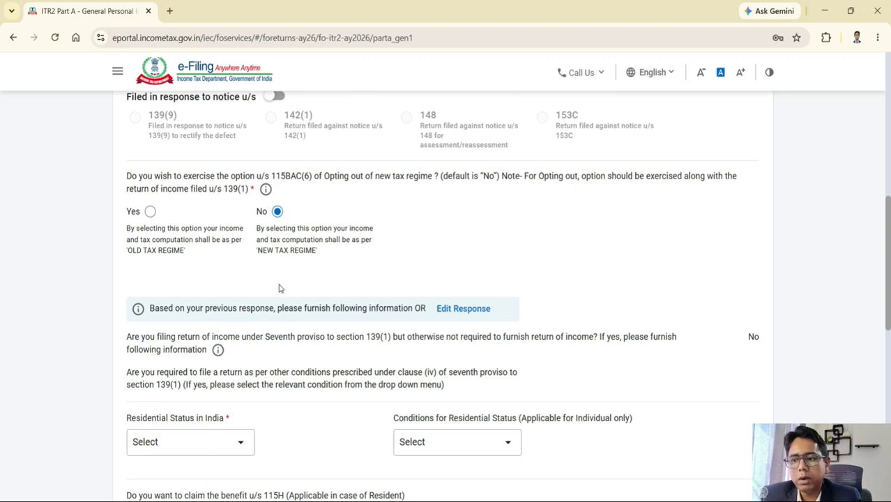
{"action": "scroll", "coordinate": [279, 288], "scroll_direction": "down", "scroll_amount": 2}
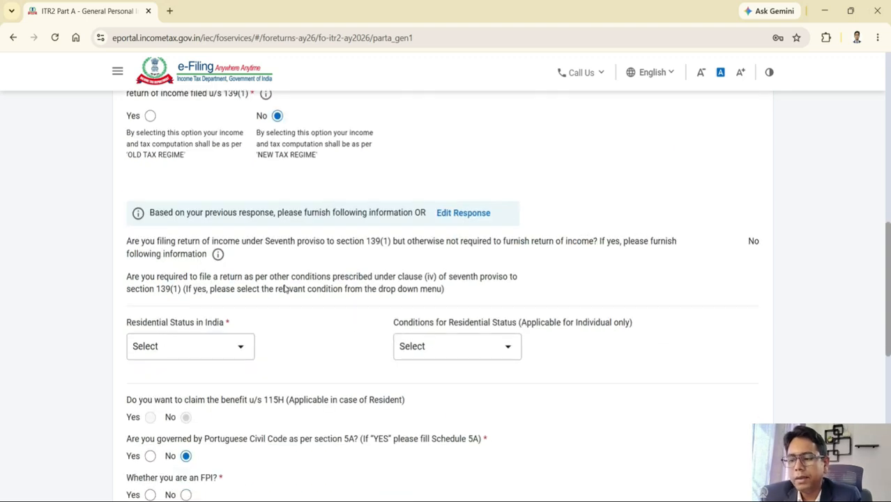
{"action": "scroll", "coordinate": [197, 305], "scroll_direction": "down", "scroll_amount": 1}
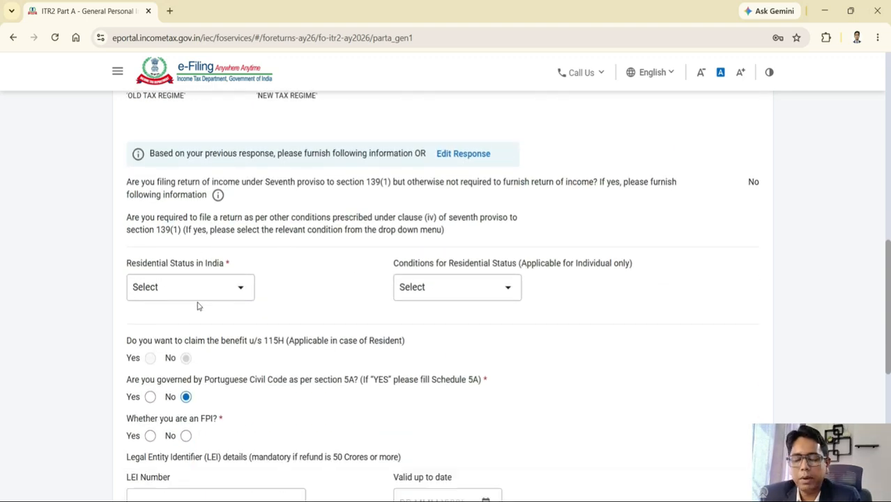
{"action": "left_click", "coordinate": [191, 268]}
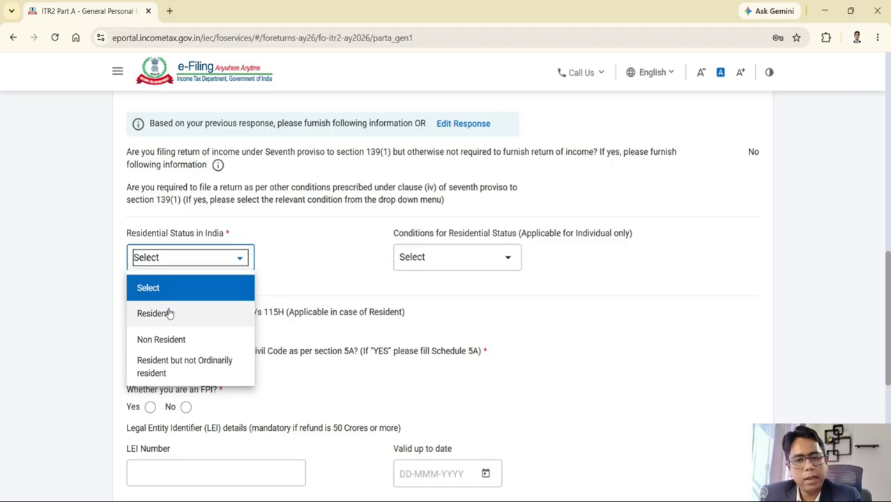
Step: Set residential status to Resident under the 182-day section 6(1)(a) condition
{"action": "left_click", "coordinate": [168, 313]}
{"action": "left_click", "coordinate": [475, 264]}
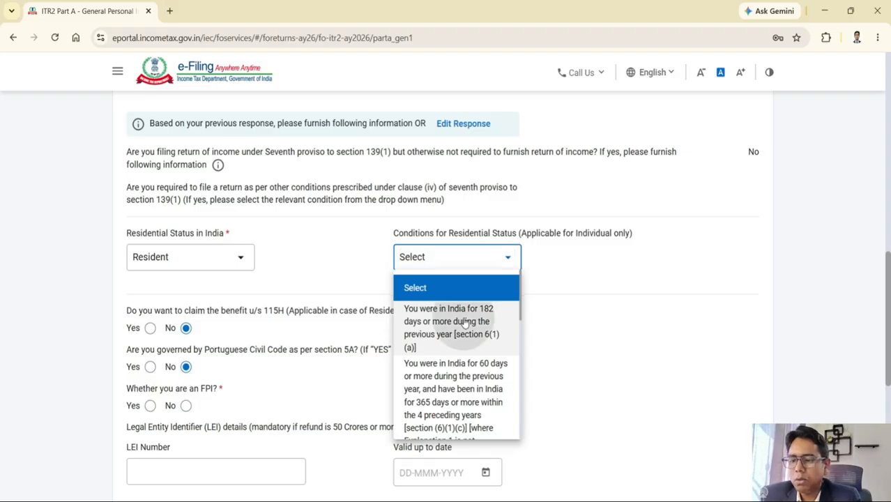
{"action": "left_click", "coordinate": [464, 322]}
{"action": "scroll", "coordinate": [325, 281], "scroll_direction": "down", "scroll_amount": 1}
{"action": "scroll", "coordinate": [324, 281], "scroll_direction": "down", "scroll_amount": 1}
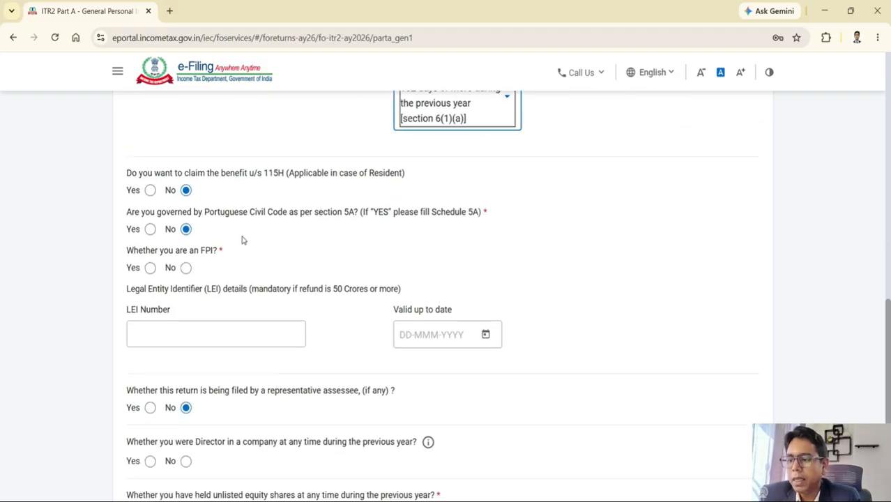
Step: Answer No to the FPI, company director and unlisted equity share questions
{"action": "left_click", "coordinate": [185, 267]}
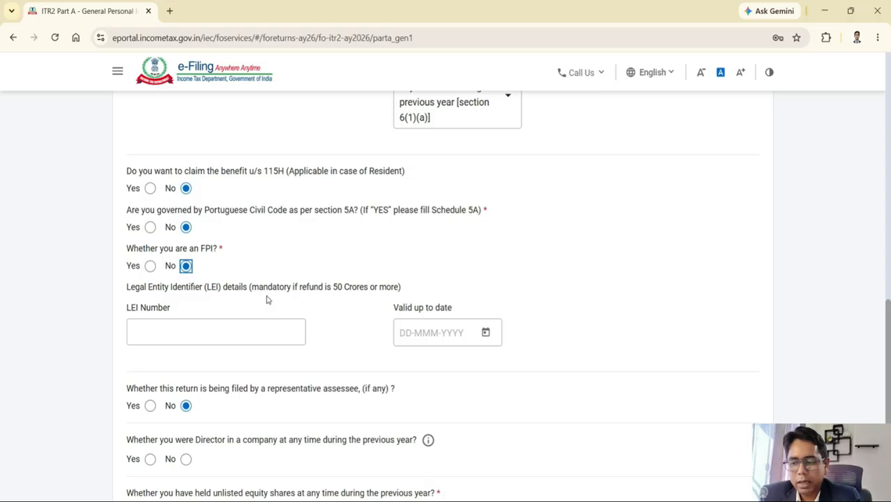
{"action": "scroll", "coordinate": [317, 282], "scroll_direction": "down", "scroll_amount": 1}
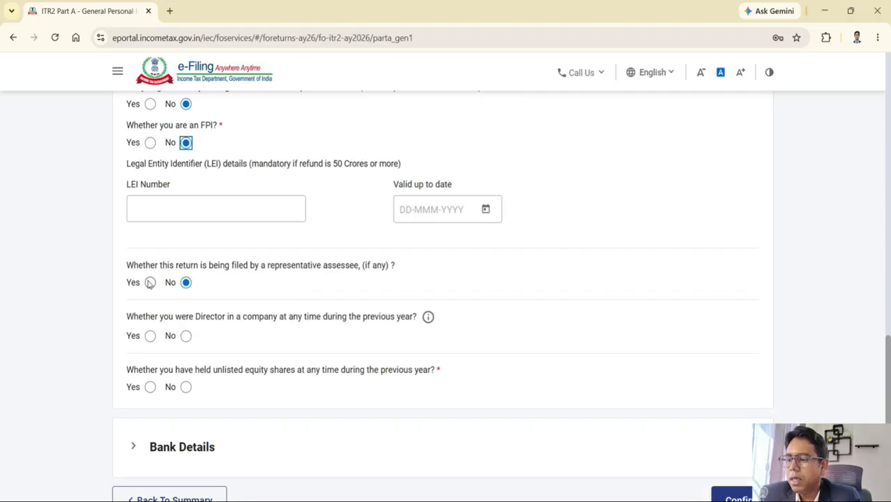
{"action": "left_click", "coordinate": [185, 336]}
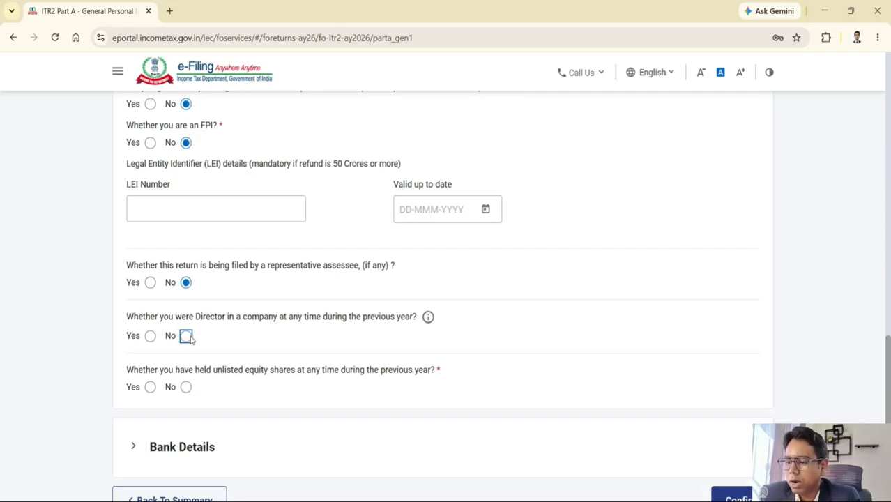
{"action": "left_click", "coordinate": [186, 387]}
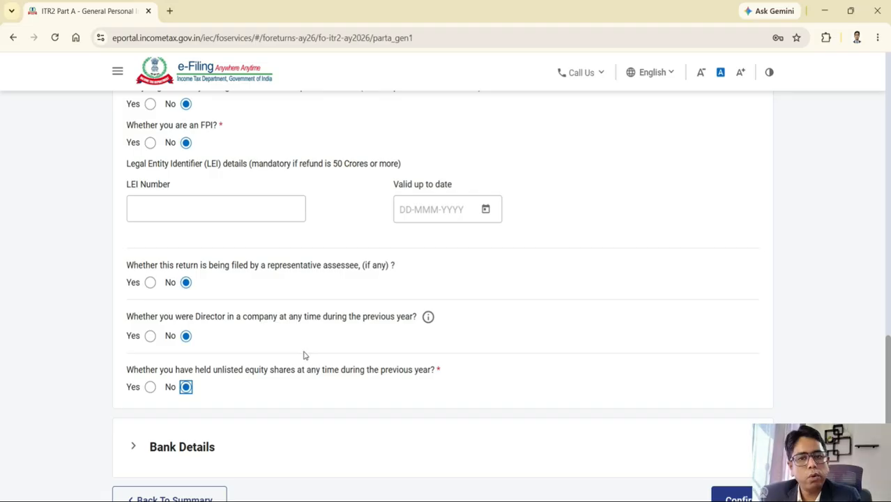
{"action": "scroll", "coordinate": [311, 346], "scroll_direction": "down", "scroll_amount": 3}
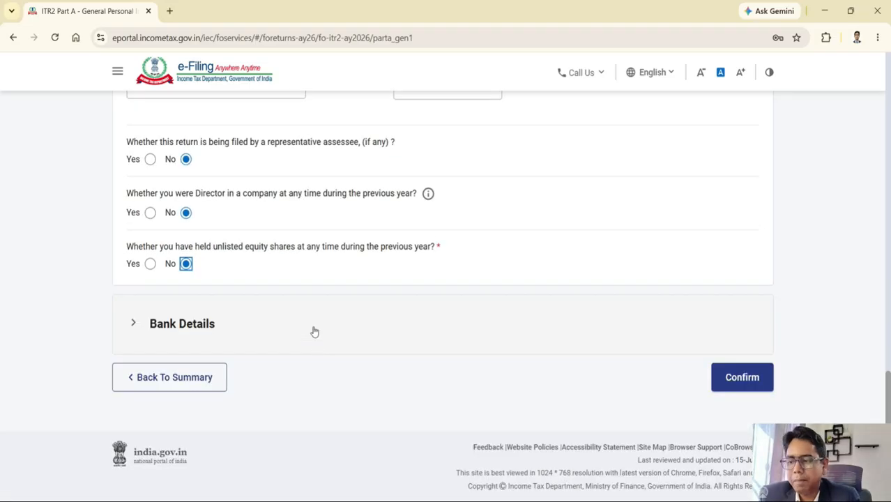
{"action": "left_click", "coordinate": [313, 331]}
Step: Review the validated refund bank account and confirm Part A
{"action": "scroll", "coordinate": [414, 347], "scroll_direction": "down", "scroll_amount": 1}
{"action": "scroll", "coordinate": [414, 347], "scroll_direction": "down", "scroll_amount": 1}
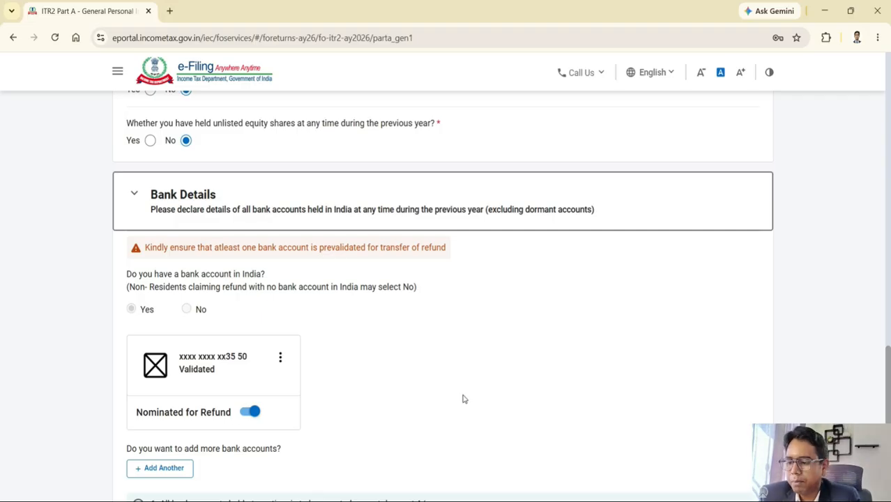
{"action": "scroll", "coordinate": [464, 398], "scroll_direction": "down", "scroll_amount": 2}
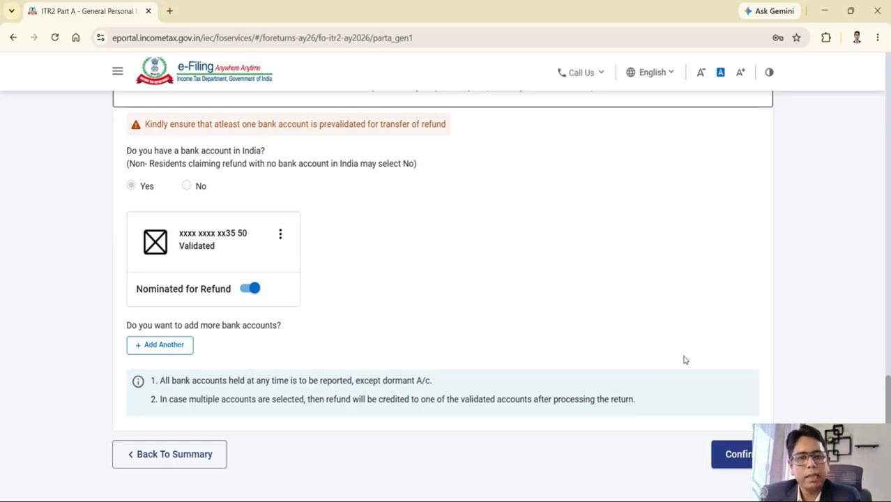
{"action": "left_click", "coordinate": [740, 455]}
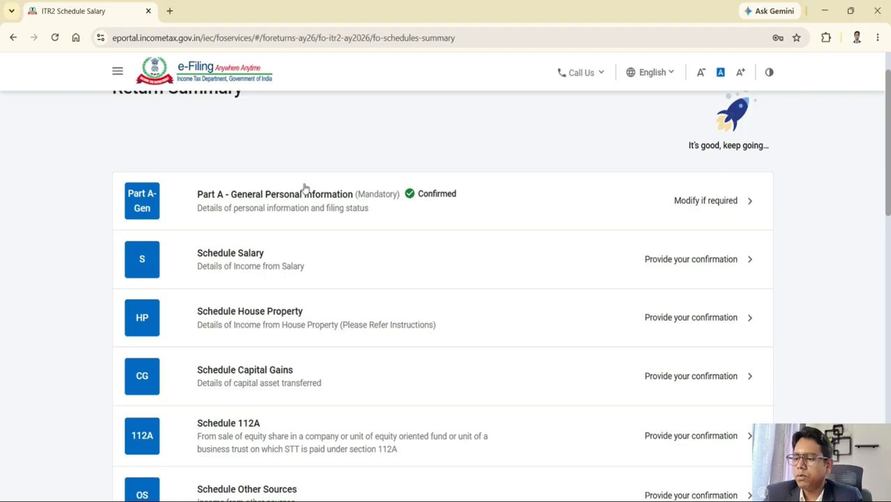
Step: Open Schedule Salary and expand Gross Salary, showing net salary of ₹10,46,641
{"action": "left_click", "coordinate": [269, 258]}
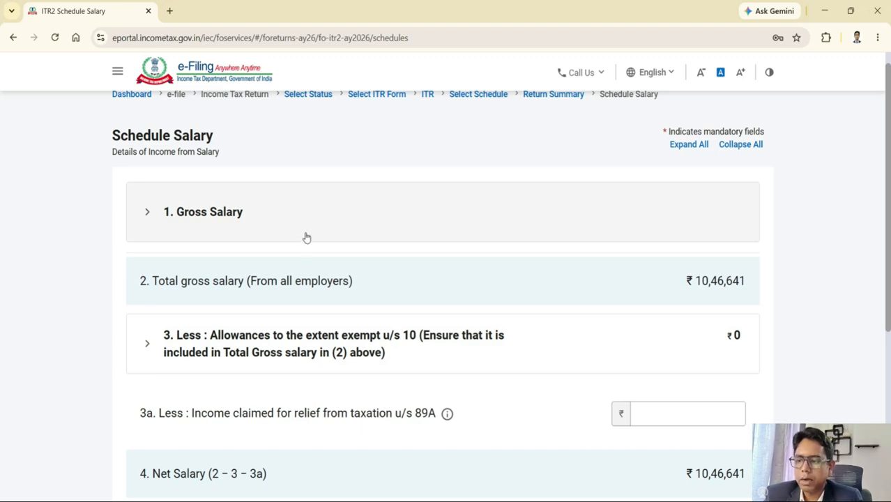
{"action": "left_click", "coordinate": [268, 235]}
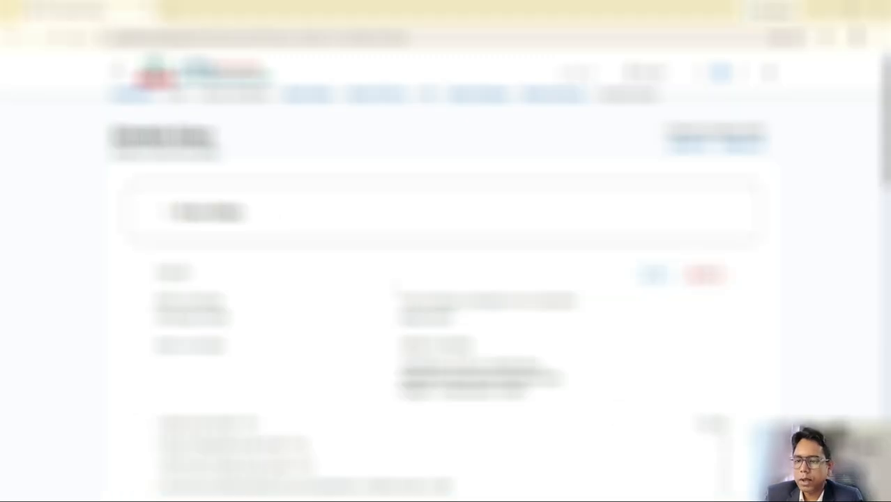
Step: Open the employer's salary entry for editing and change a dropdown selection
{"action": "scroll", "coordinate": [446, 279], "scroll_direction": "down", "scroll_amount": 2}
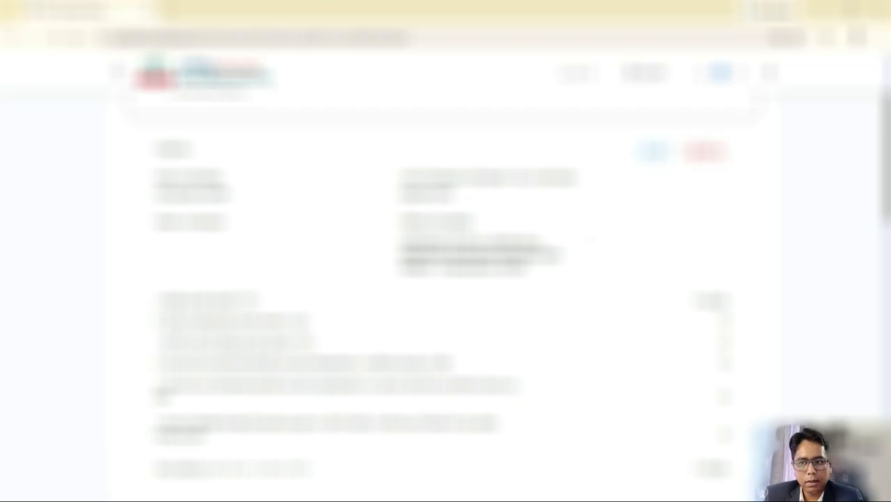
{"action": "left_click", "coordinate": [652, 156]}
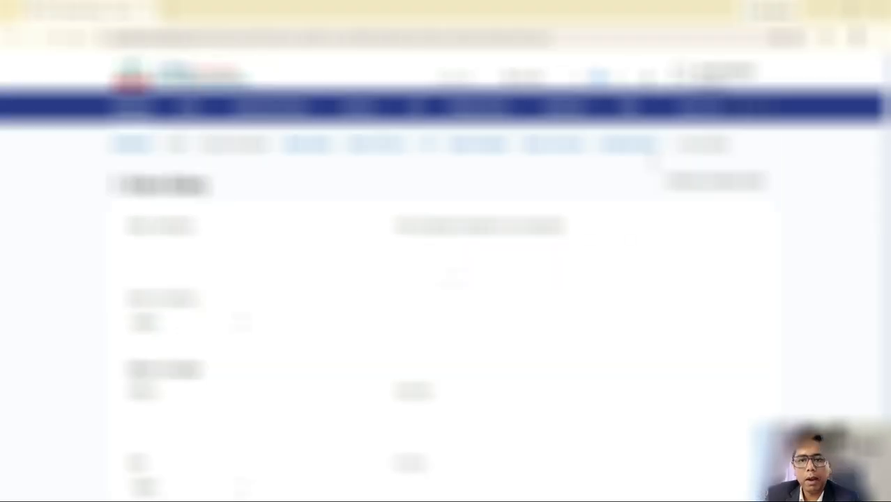
{"action": "scroll", "coordinate": [197, 230], "scroll_direction": "down", "scroll_amount": 2}
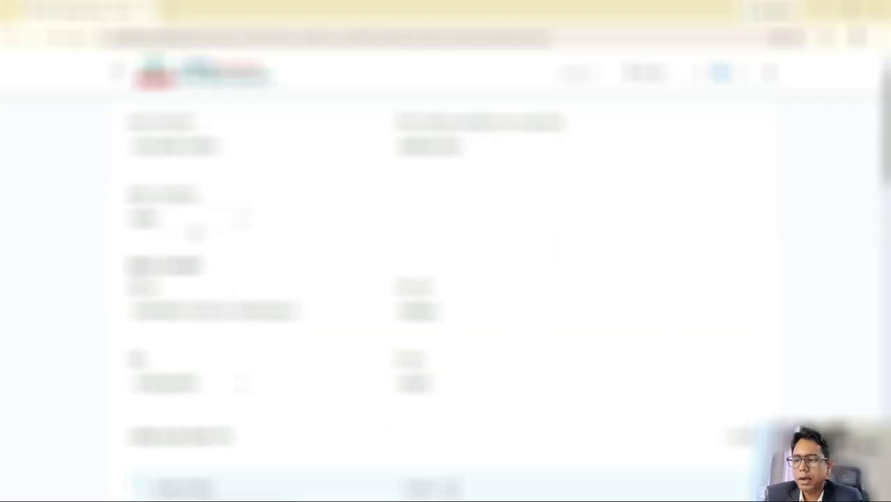
{"action": "left_click", "coordinate": [197, 222]}
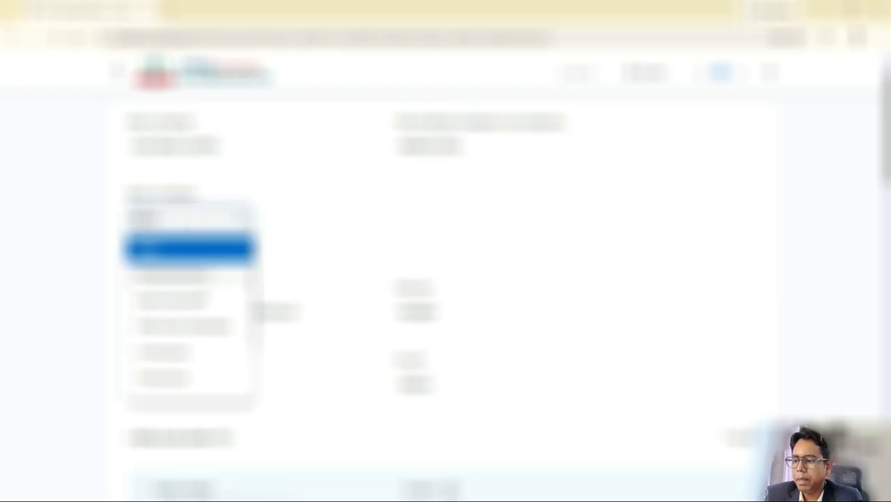
{"action": "scroll", "coordinate": [202, 307], "scroll_direction": "down", "scroll_amount": 1}
{"action": "left_click", "coordinate": [240, 382]}
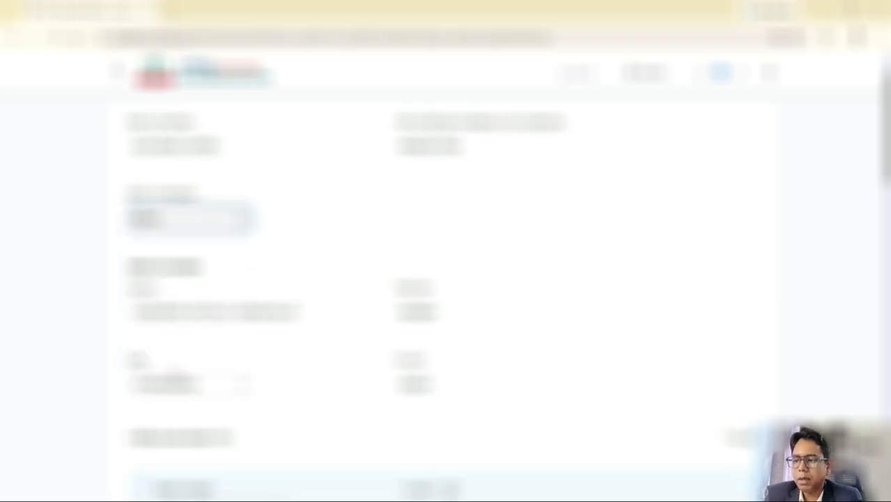
{"action": "scroll", "coordinate": [311, 255], "scroll_direction": "down", "scroll_amount": 3}
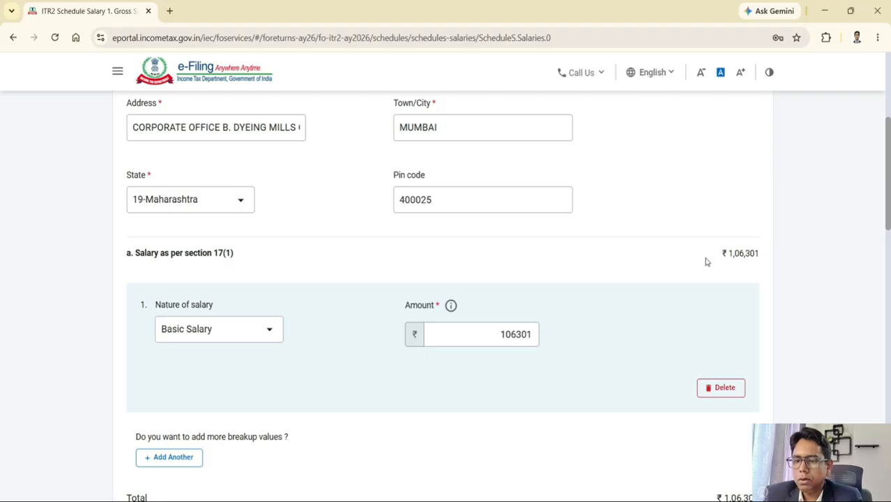
{"action": "left_click", "coordinate": [613, 500]}
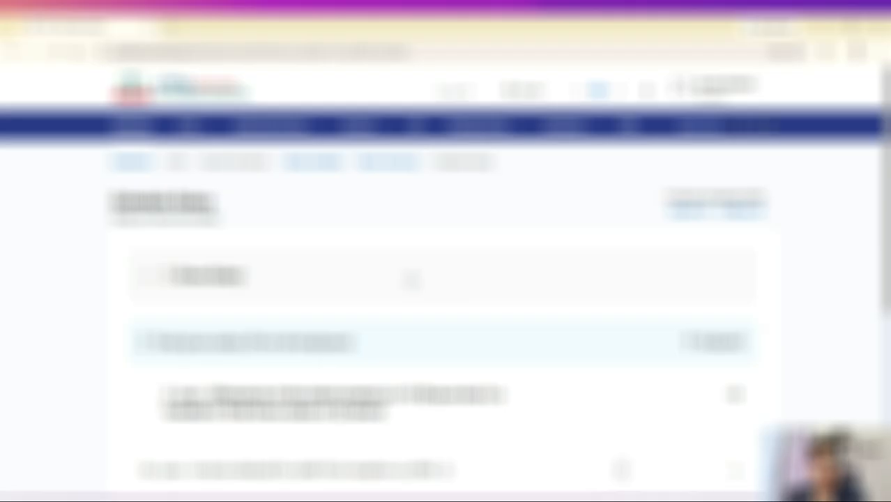
Step: Reopen the employer entry to review Basic Salary 106301 and ₹10,000 17(2) perquisites
{"action": "left_click", "coordinate": [412, 281]}
{"action": "scroll", "coordinate": [599, 268], "scroll_direction": "down", "scroll_amount": 2}
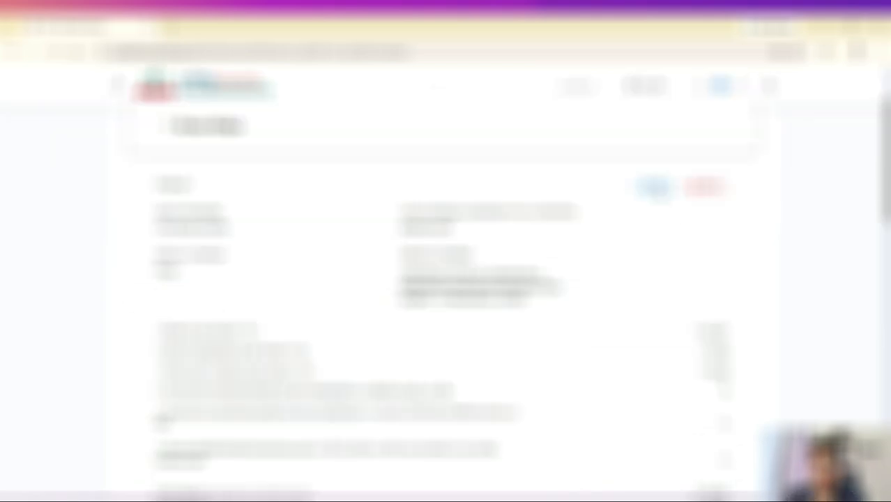
{"action": "left_click", "coordinate": [657, 189]}
{"action": "scroll", "coordinate": [454, 304], "scroll_direction": "down", "scroll_amount": 2}
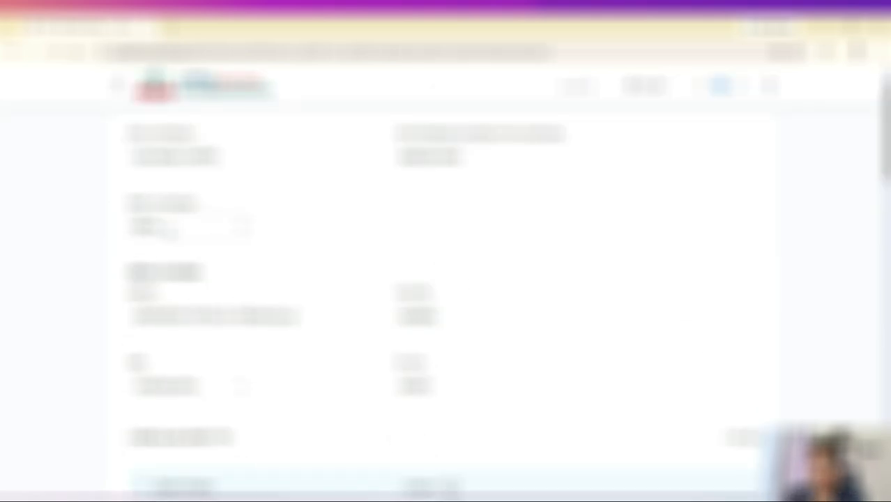
{"action": "scroll", "coordinate": [446, 299], "scroll_direction": "down", "scroll_amount": 5}
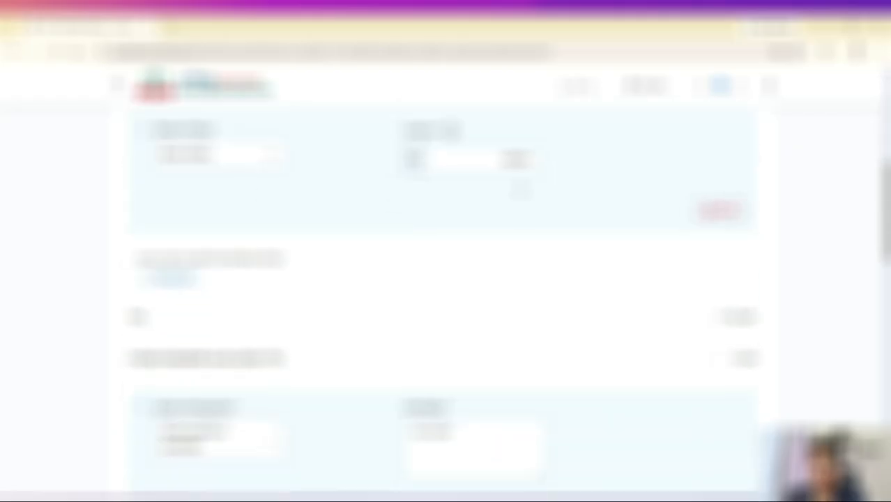
{"action": "scroll", "coordinate": [345, 293], "scroll_direction": "down", "scroll_amount": 2}
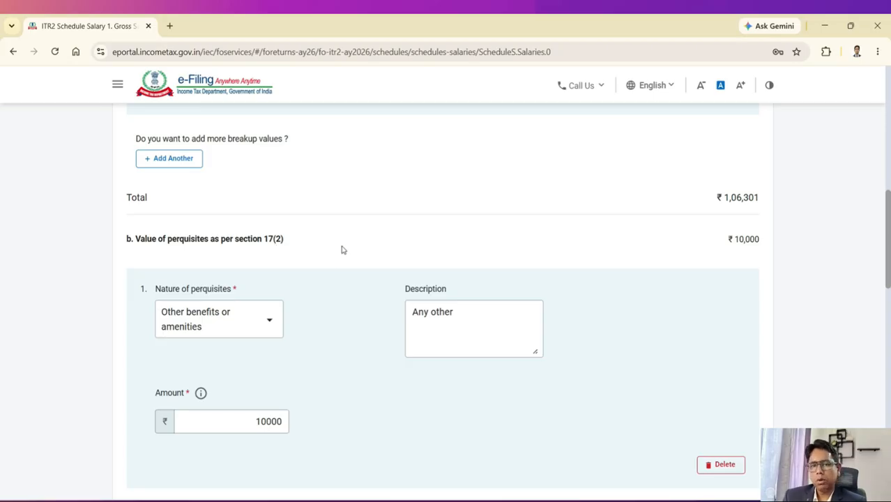
Step: Review Gross Salary sections c–f, totalling ₹1,26,301 gross salary
{"action": "scroll", "coordinate": [342, 249], "scroll_direction": "down", "scroll_amount": 2}
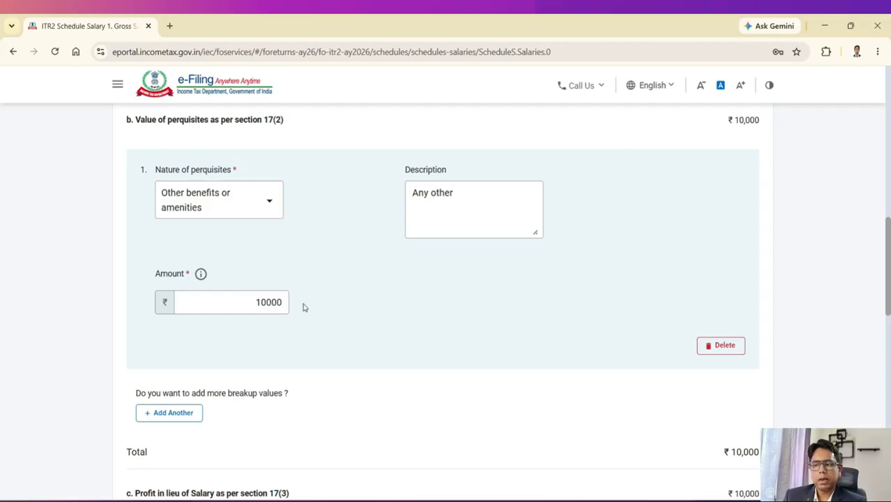
{"action": "scroll", "coordinate": [374, 311], "scroll_direction": "down", "scroll_amount": 2}
{"action": "scroll", "coordinate": [374, 313], "scroll_direction": "down", "scroll_amount": 3}
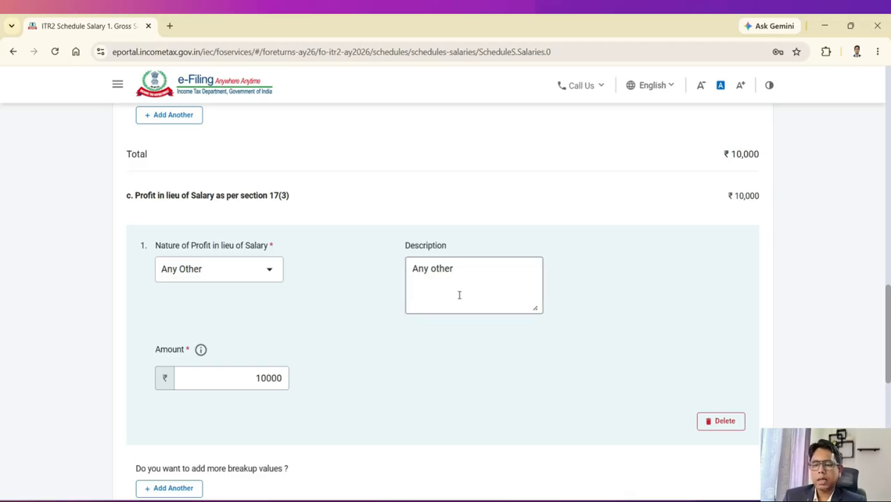
{"action": "scroll", "coordinate": [576, 349], "scroll_direction": "down", "scroll_amount": 1}
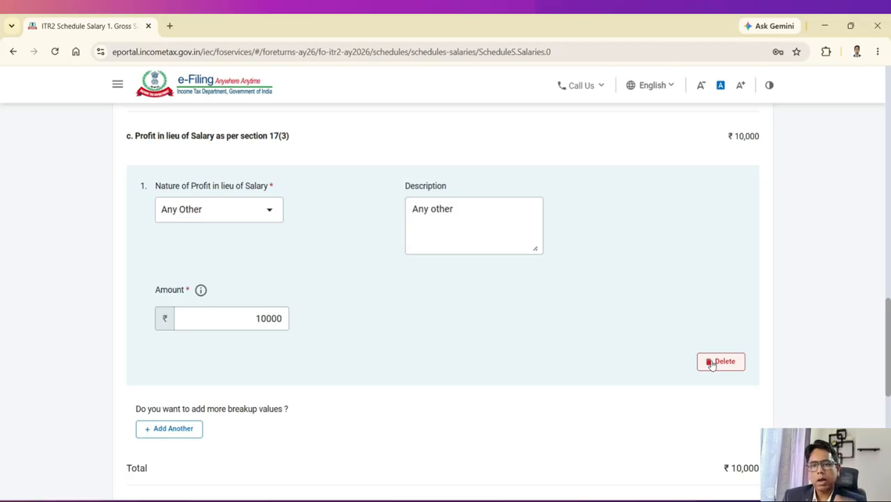
{"action": "scroll", "coordinate": [611, 304], "scroll_direction": "down", "scroll_amount": 2}
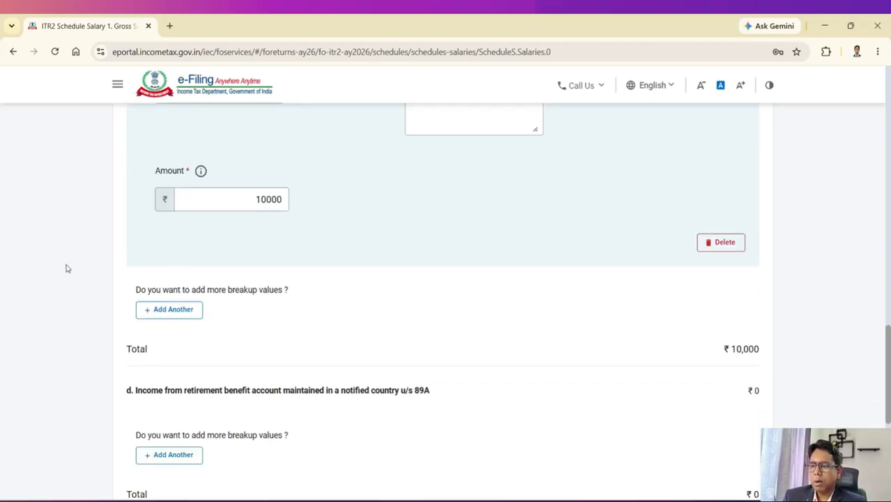
{"action": "scroll", "coordinate": [548, 299], "scroll_direction": "down", "scroll_amount": 2}
{"action": "scroll", "coordinate": [548, 299], "scroll_direction": "down", "scroll_amount": 4}
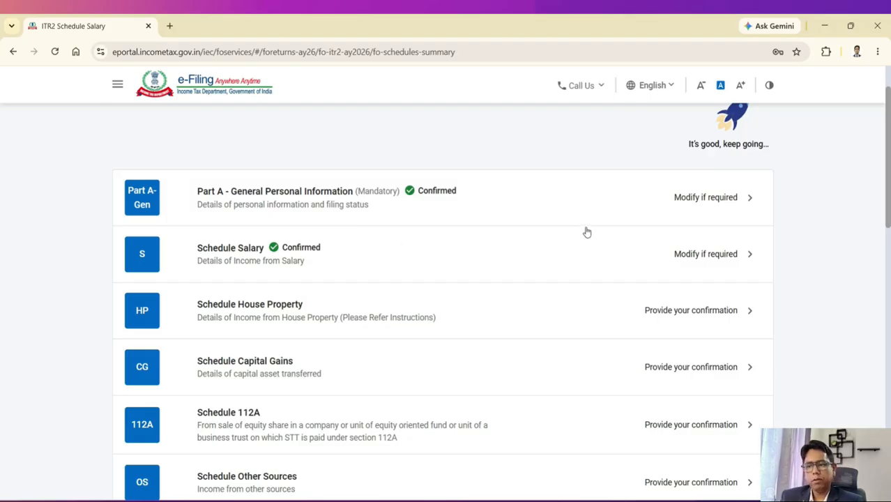
Step: Open Schedule House Property and expand section 1, which lists no properties
{"action": "scroll", "coordinate": [457, 256], "scroll_direction": "down", "scroll_amount": 1}
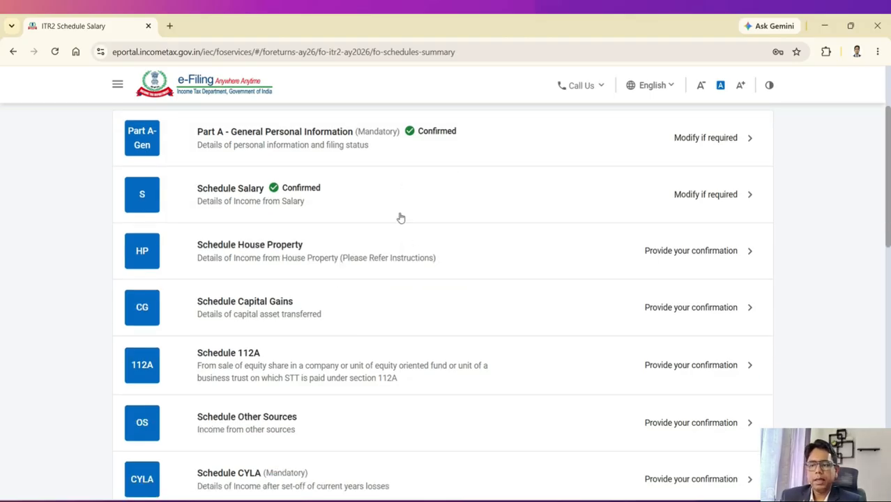
{"action": "left_click", "coordinate": [275, 247]}
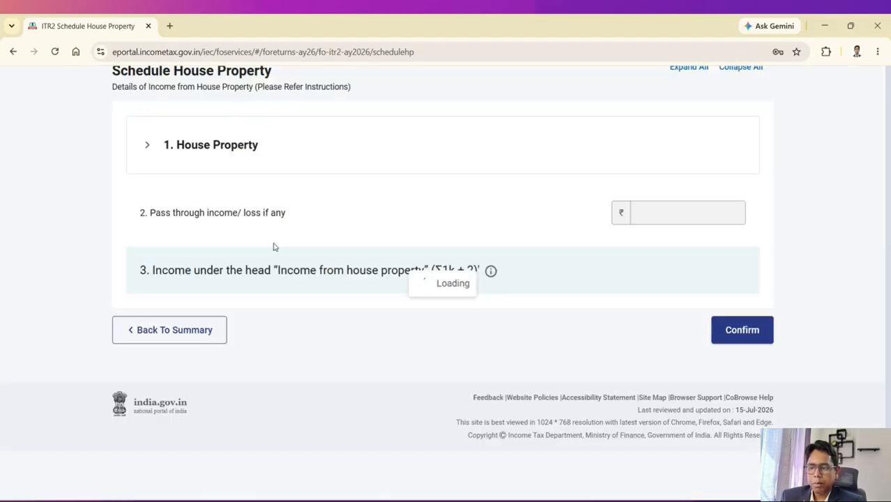
{"action": "left_click", "coordinate": [242, 226]}
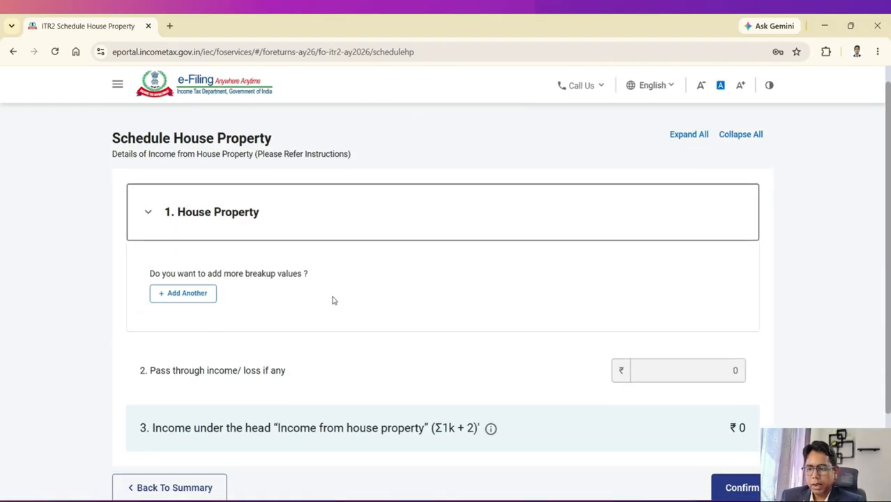
{"action": "scroll", "coordinate": [333, 300], "scroll_direction": "down", "scroll_amount": 2}
Step: Add a Let Out house property with gross rent of 100000
{"action": "left_click", "coordinate": [191, 190]}
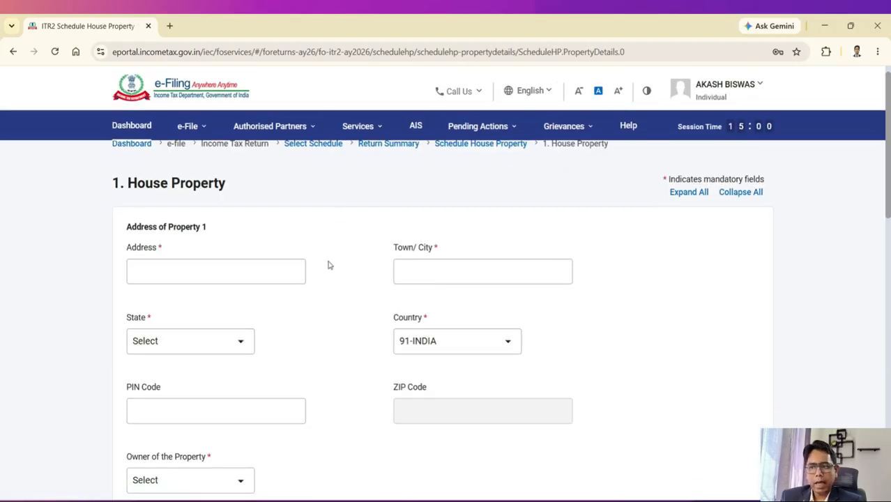
{"action": "scroll", "coordinate": [397, 268], "scroll_direction": "down", "scroll_amount": 6}
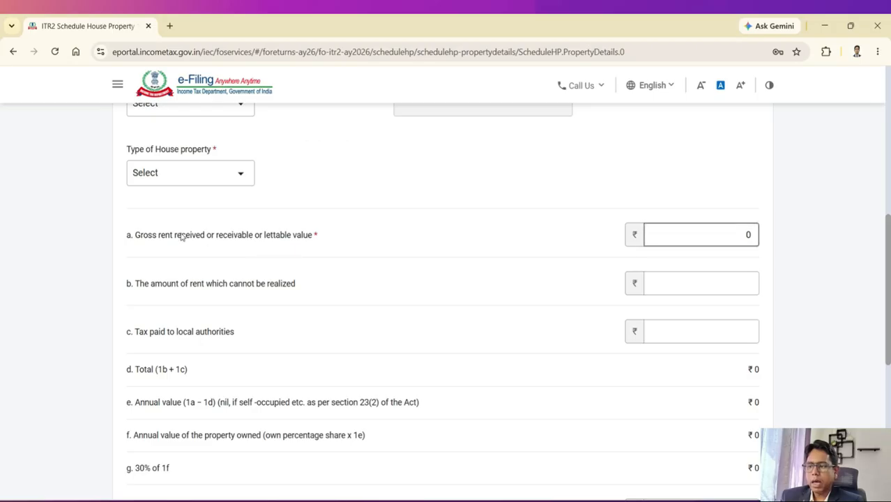
{"action": "double_click", "coordinate": [708, 236]}
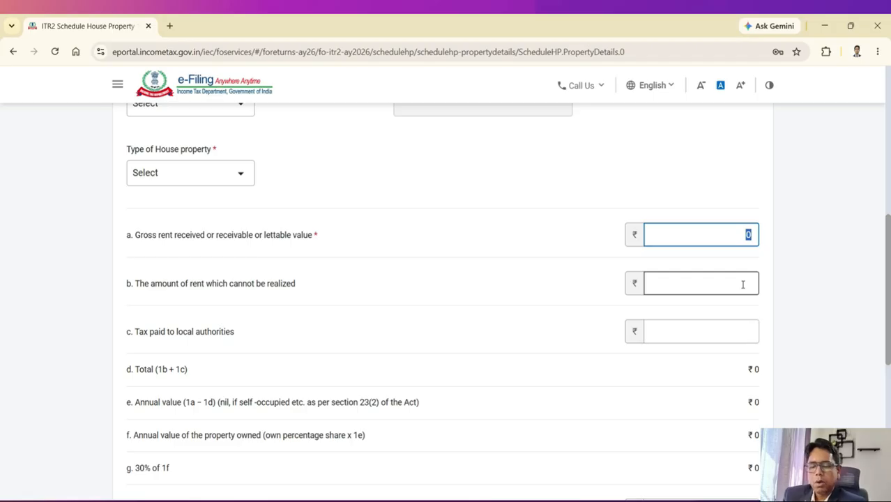
{"action": "type", "text": "1"}
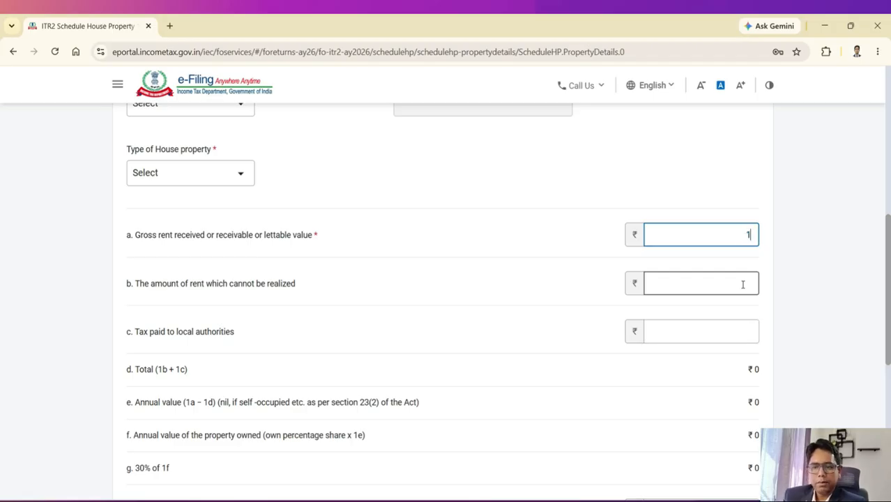
{"action": "type", "text": "00000"}
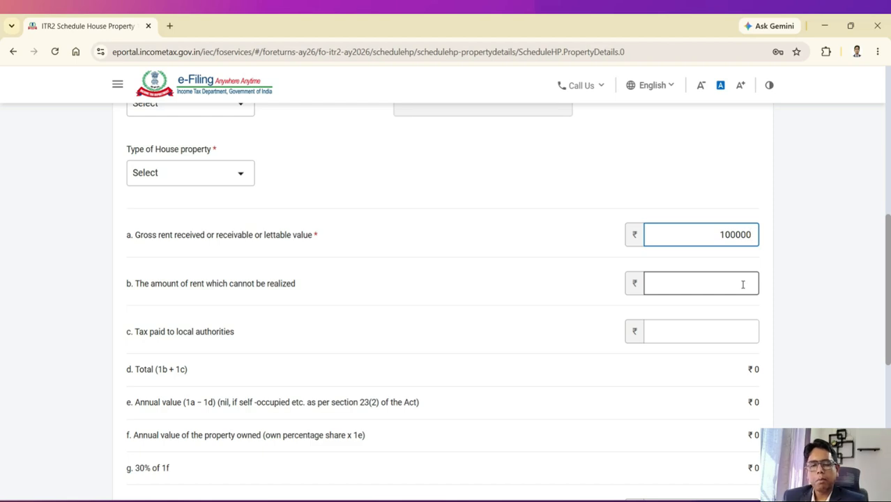
{"action": "left_click", "coordinate": [212, 185]}
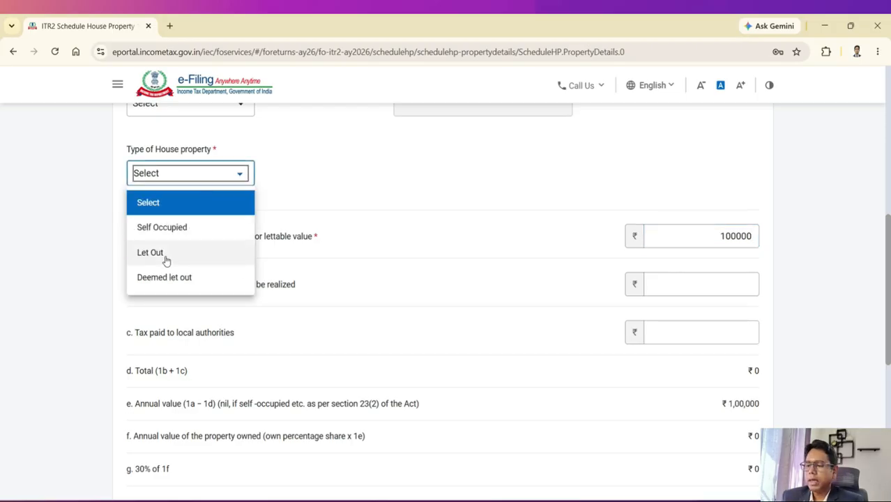
{"action": "left_click", "coordinate": [166, 261]}
{"action": "scroll", "coordinate": [449, 225], "scroll_direction": "down", "scroll_amount": 1}
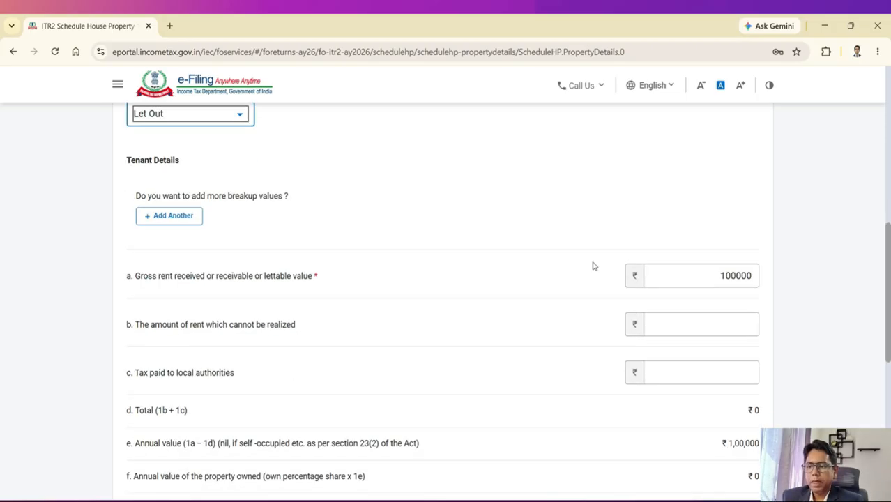
{"action": "scroll", "coordinate": [351, 328], "scroll_direction": "down", "scroll_amount": 1}
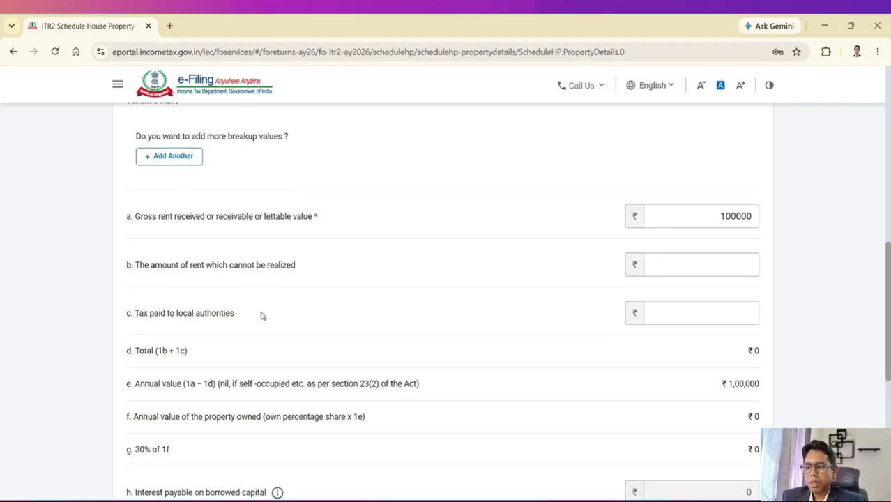
Step: Enter 1000 as tax paid to local authorities, bringing house property income to ₹69,300
{"action": "left_click", "coordinate": [704, 312]}
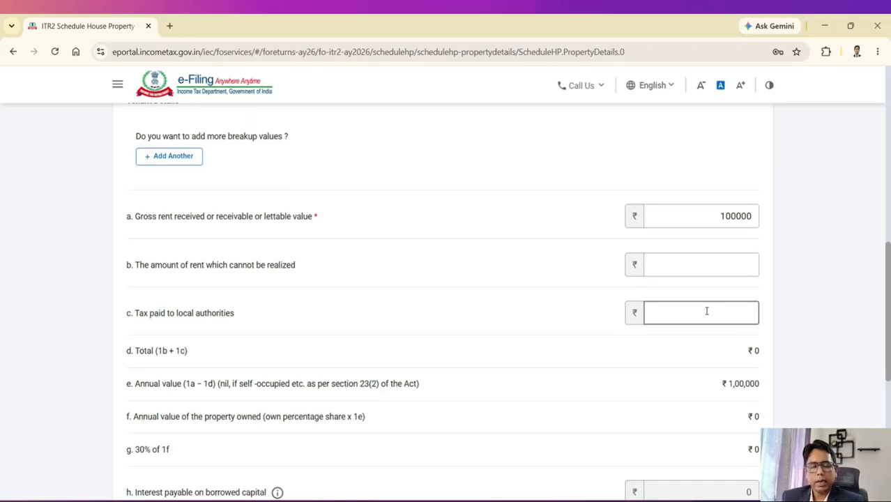
{"action": "left_click", "coordinate": [706, 311]}
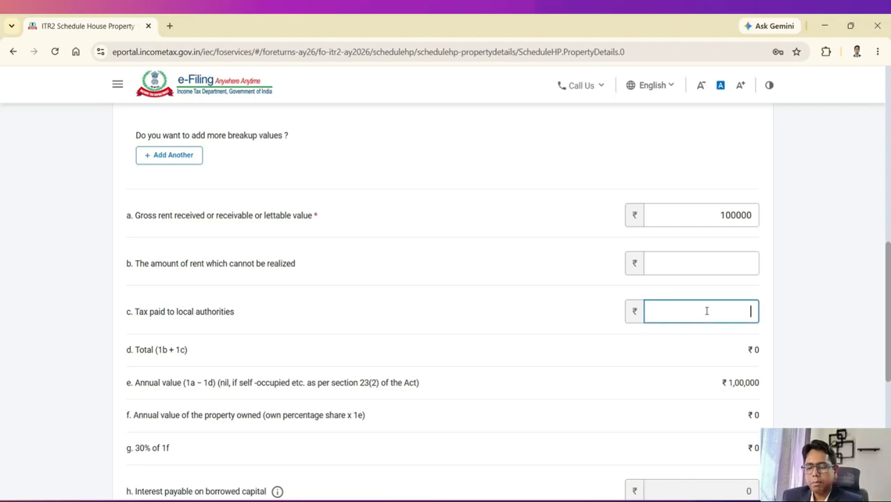
{"action": "type", "text": "10"}
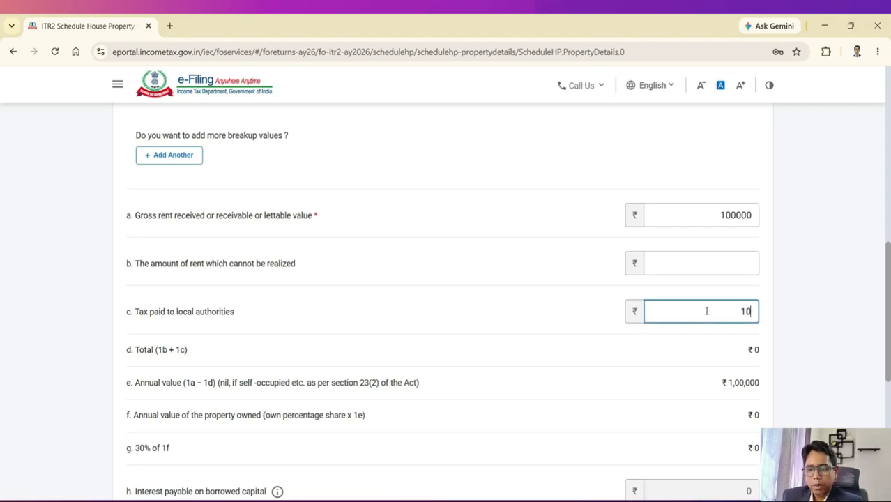
{"action": "type", "text": "00"}
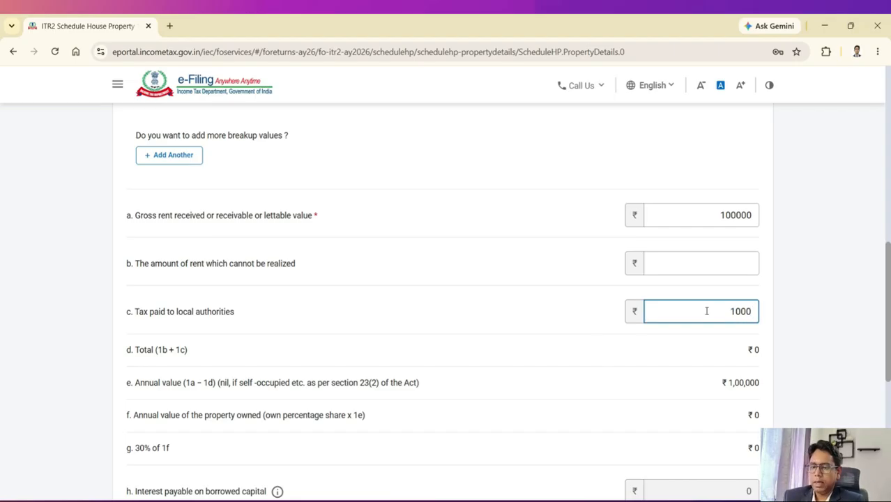
{"action": "left_click", "coordinate": [600, 348]}
{"action": "scroll", "coordinate": [600, 348], "scroll_direction": "down", "scroll_amount": 3}
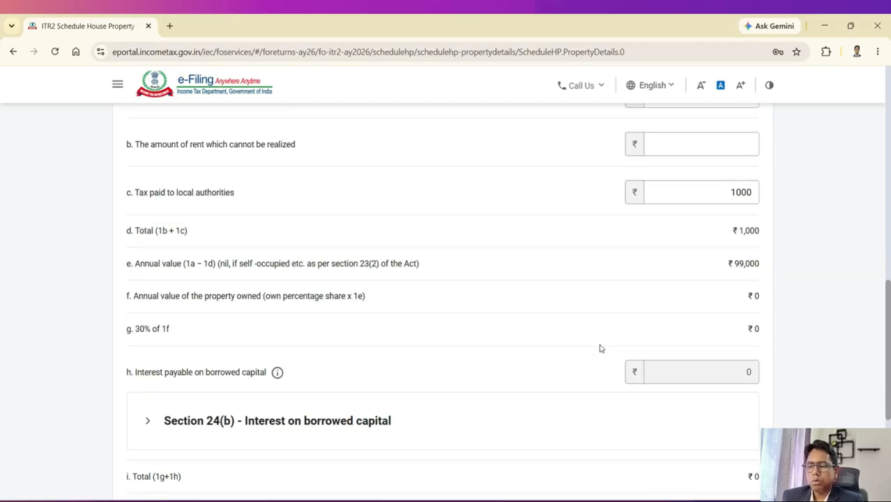
{"action": "scroll", "coordinate": [612, 331], "scroll_direction": "up", "scroll_amount": 3}
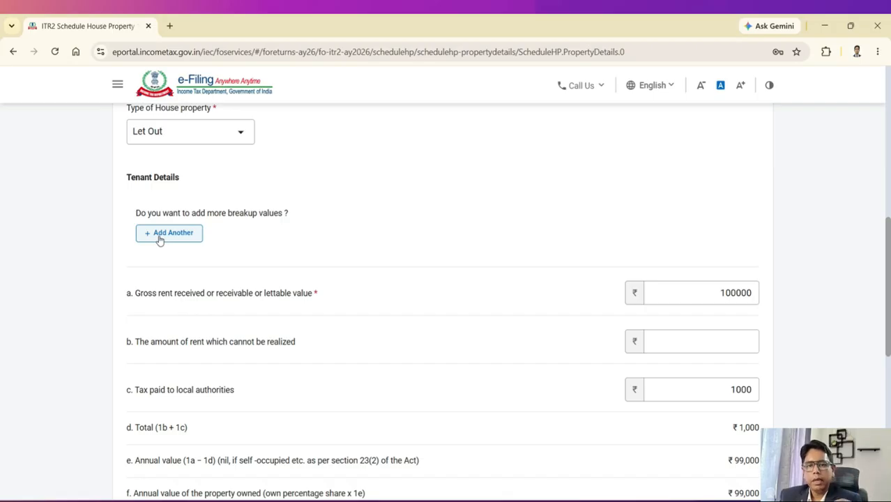
{"action": "scroll", "coordinate": [312, 296], "scroll_direction": "down", "scroll_amount": 2}
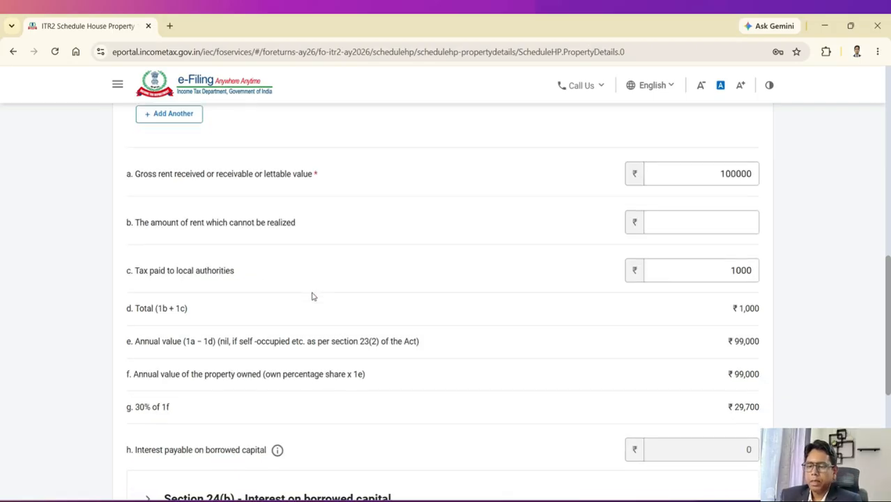
{"action": "scroll", "coordinate": [313, 297], "scroll_direction": "down", "scroll_amount": 3}
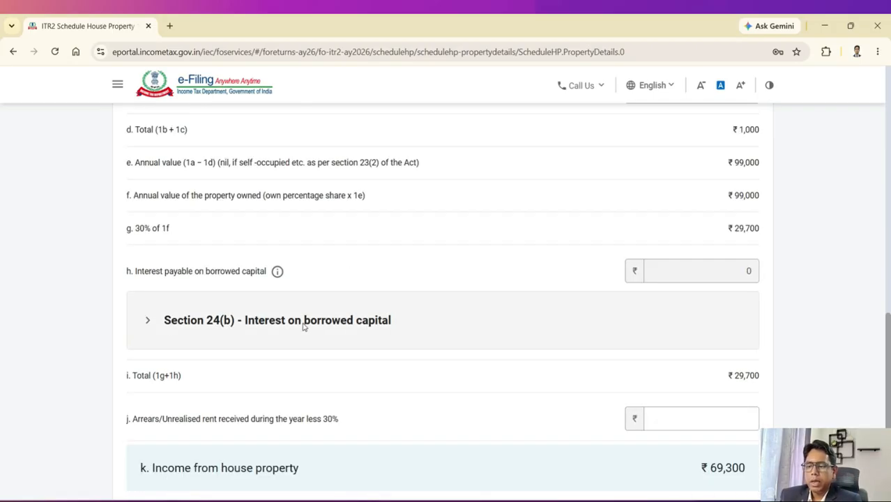
{"action": "left_click", "coordinate": [303, 322]}
{"action": "scroll", "coordinate": [361, 319], "scroll_direction": "down", "scroll_amount": 2}
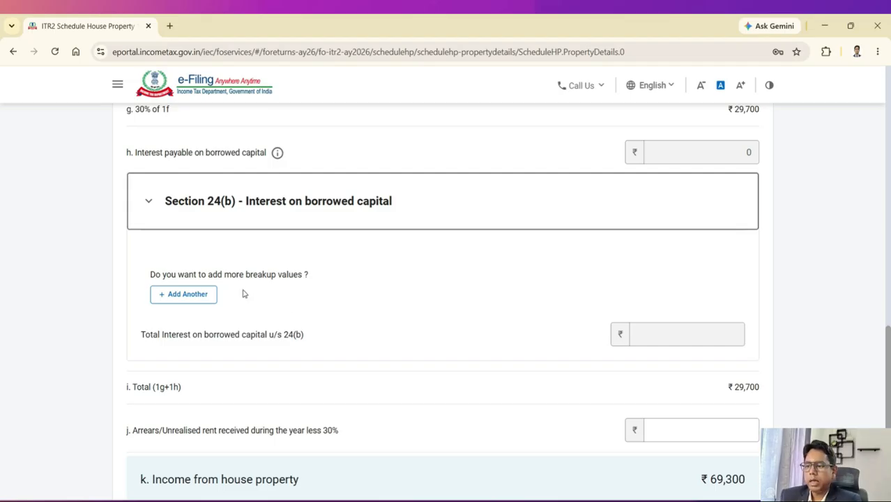
Step: Add a Section 24(b) loan from Bank named PNB and enter its loan account number
{"action": "left_click", "coordinate": [192, 293]}
{"action": "scroll", "coordinate": [336, 299], "scroll_direction": "down", "scroll_amount": 2}
{"action": "left_click", "coordinate": [223, 270]}
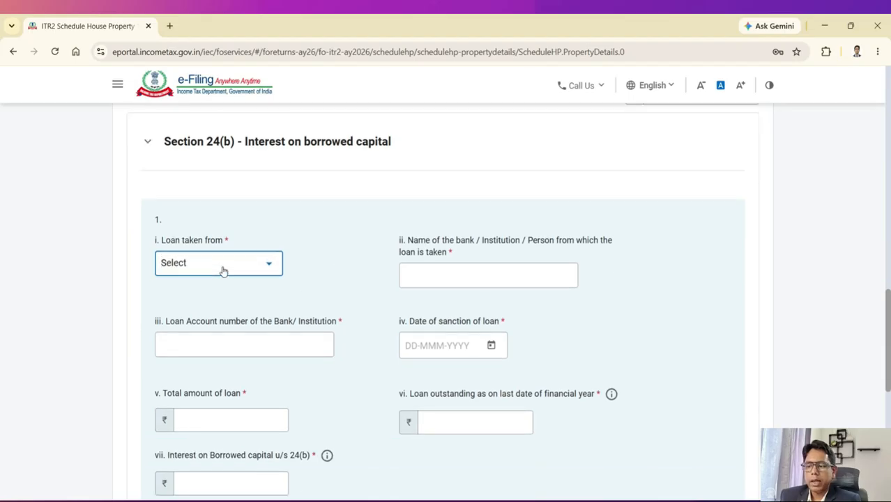
{"action": "left_click", "coordinate": [223, 270]}
{"action": "left_click", "coordinate": [205, 319]}
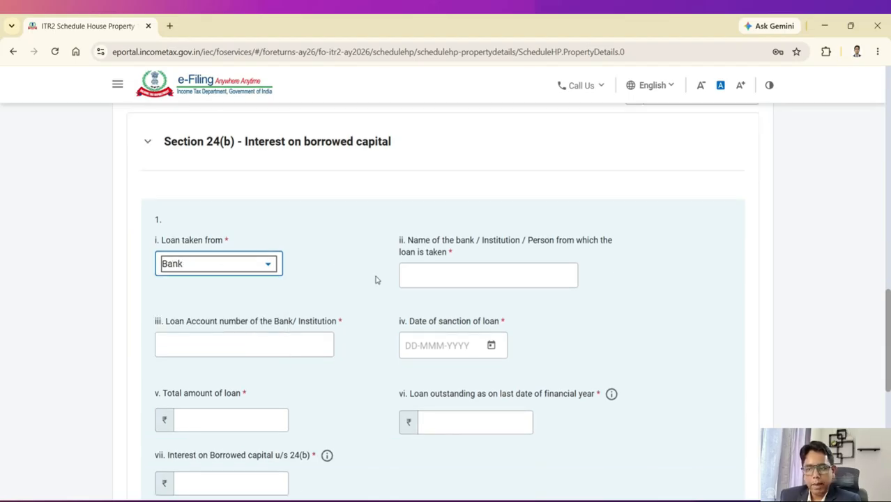
{"action": "left_click", "coordinate": [431, 273]}
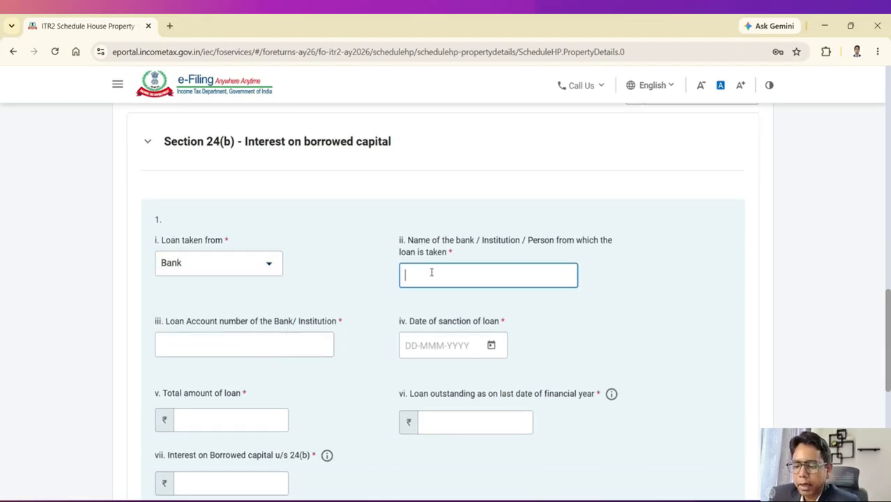
{"action": "type", "text": "PNB"}
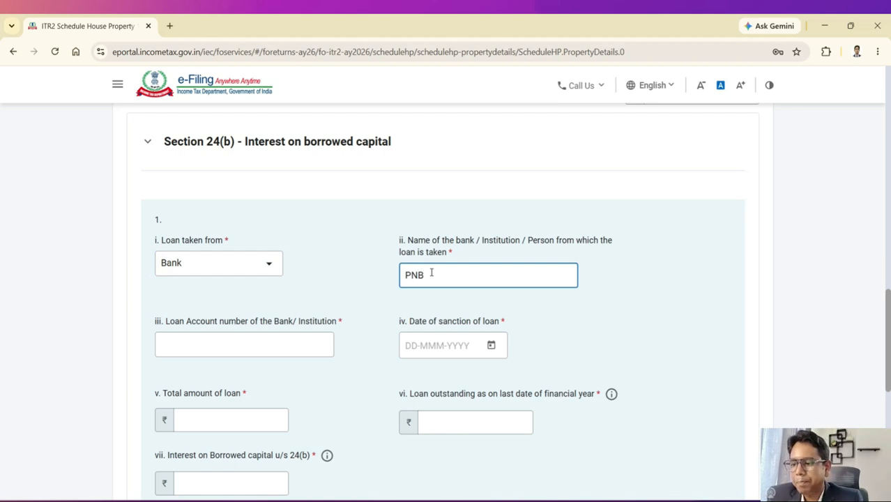
{"action": "left_click", "coordinate": [269, 347]}
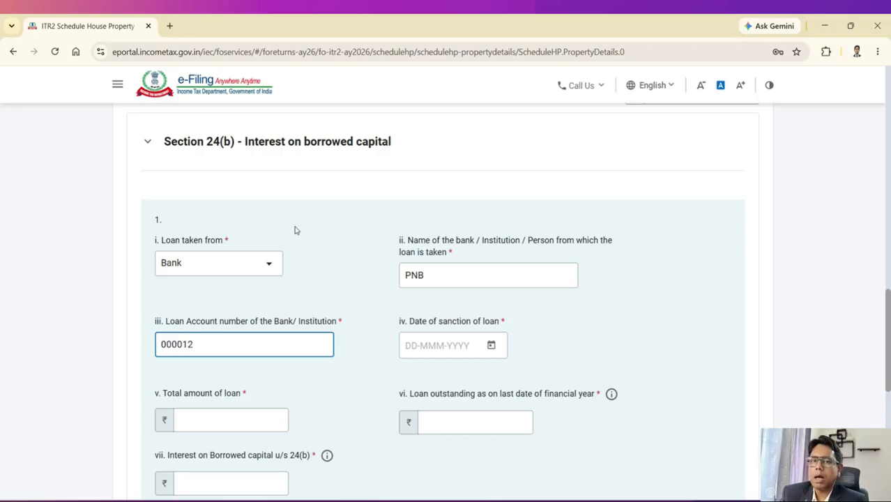
Step: Set the loan sanction date to 17-Jul-2025
{"action": "left_click", "coordinate": [488, 346]}
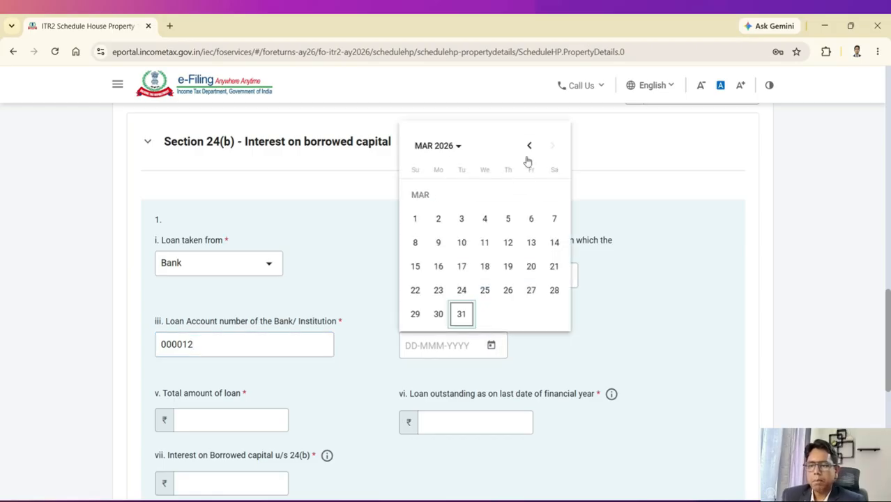
{"action": "left_click", "coordinate": [461, 146]}
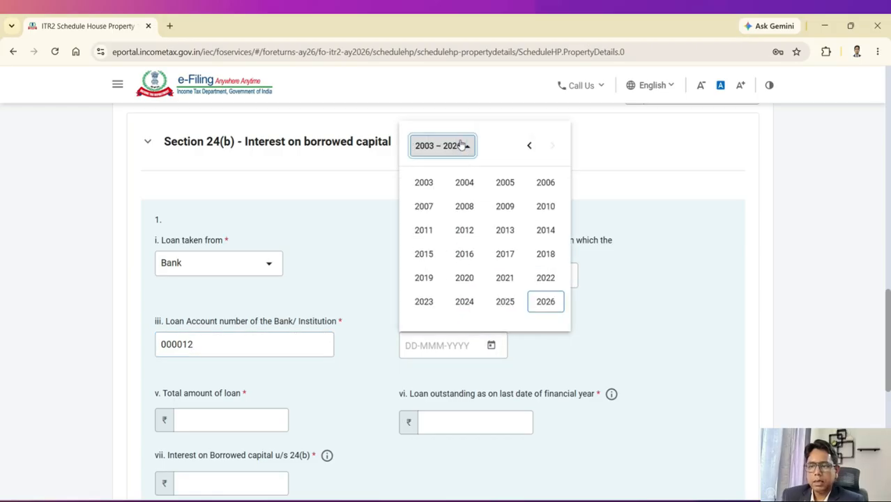
{"action": "left_click", "coordinate": [513, 300]}
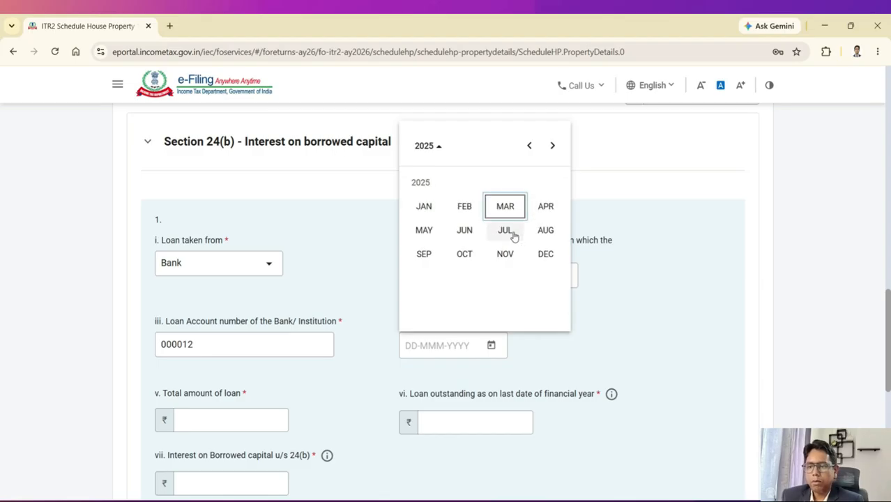
{"action": "left_click", "coordinate": [506, 231]}
{"action": "left_click", "coordinate": [508, 267]}
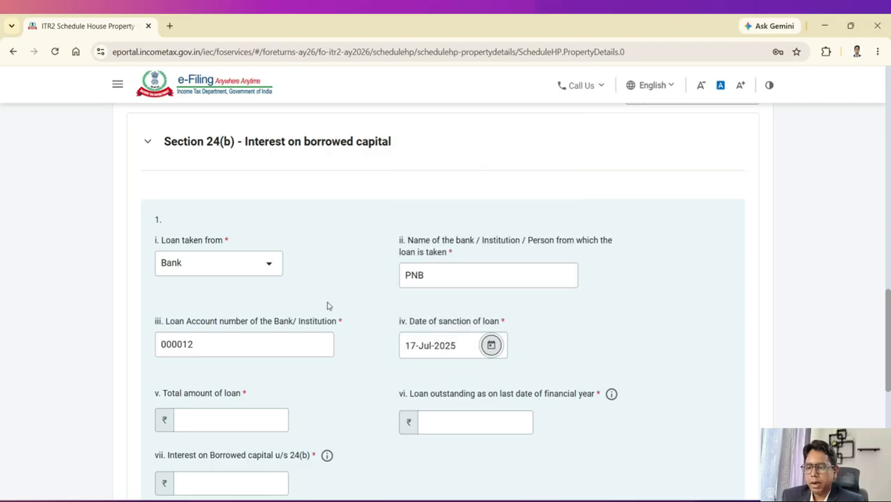
{"action": "scroll", "coordinate": [328, 305], "scroll_direction": "down", "scroll_amount": 2}
Step: Enter loan amount 4000000, outstanding 3800000 and interest 1000000
{"action": "left_click", "coordinate": [245, 304]}
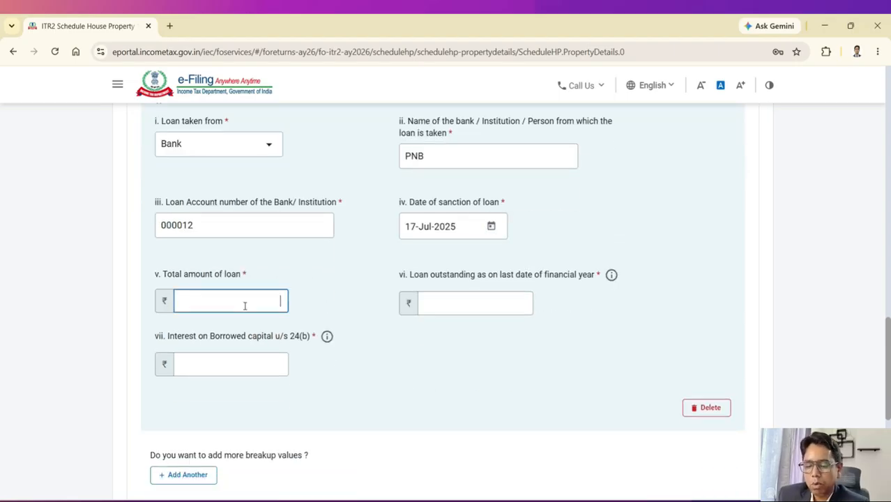
{"action": "type", "text": "4000000"}
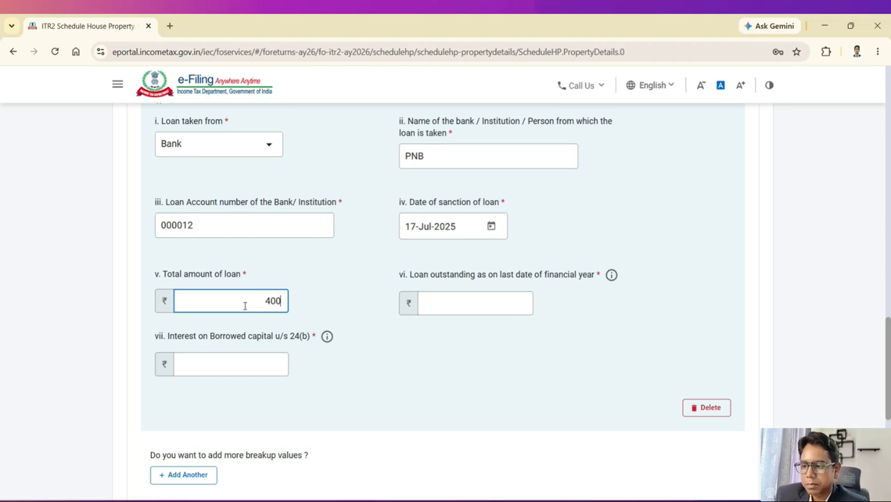
{"action": "left_click", "coordinate": [485, 305]}
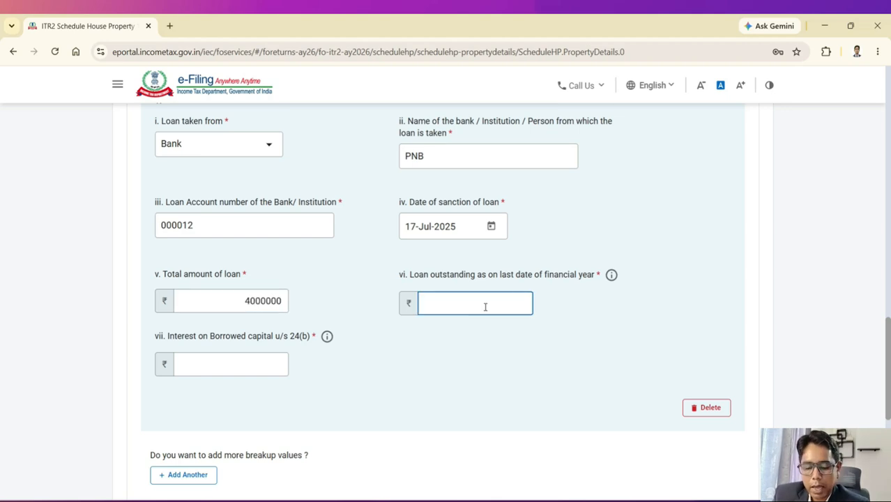
{"action": "type", "text": "3800000"}
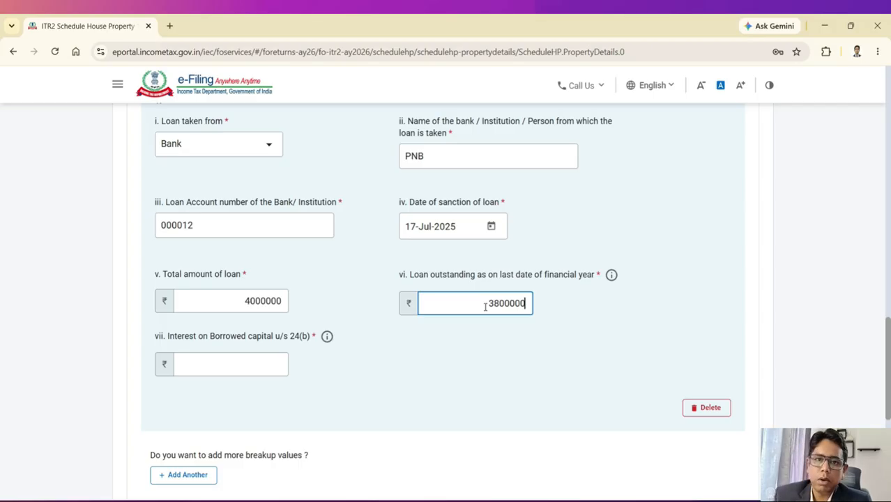
{"action": "left_click", "coordinate": [233, 361]}
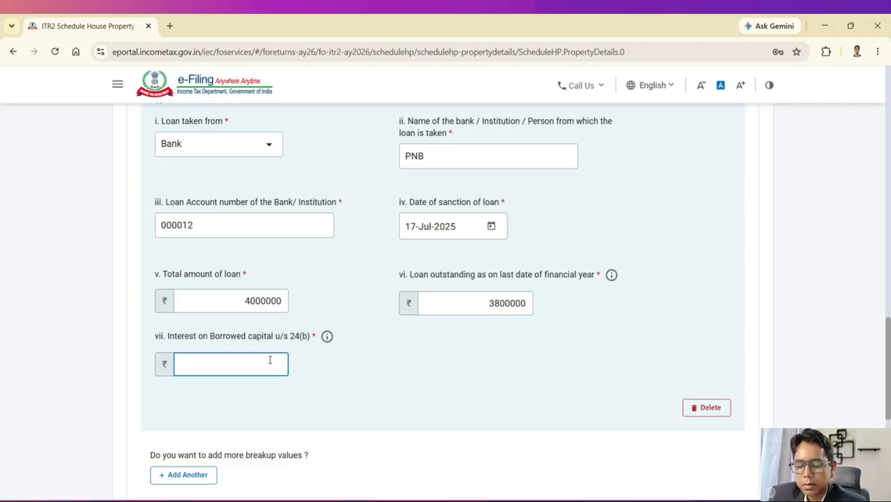
{"action": "type", "text": "1000000"}
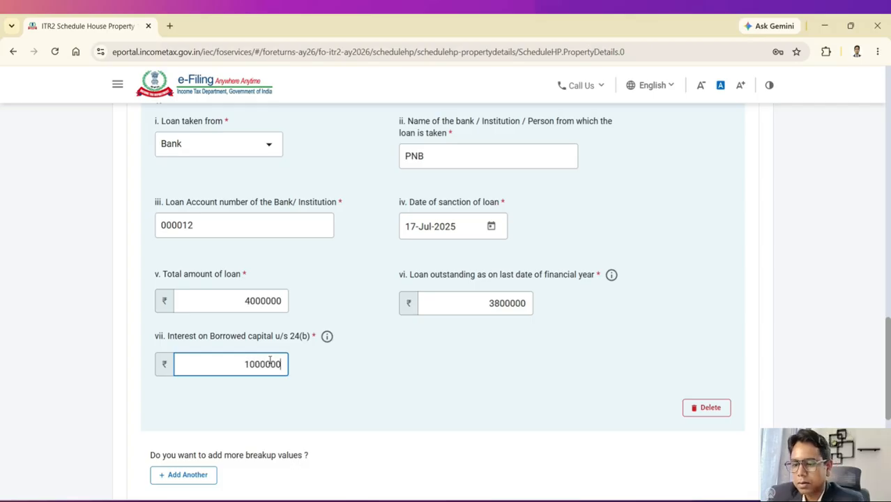
Step: Delete the PNB loan entry from Section 24(b)
{"action": "left_click", "coordinate": [451, 373]}
{"action": "scroll", "coordinate": [452, 372], "scroll_direction": "down", "scroll_amount": 3}
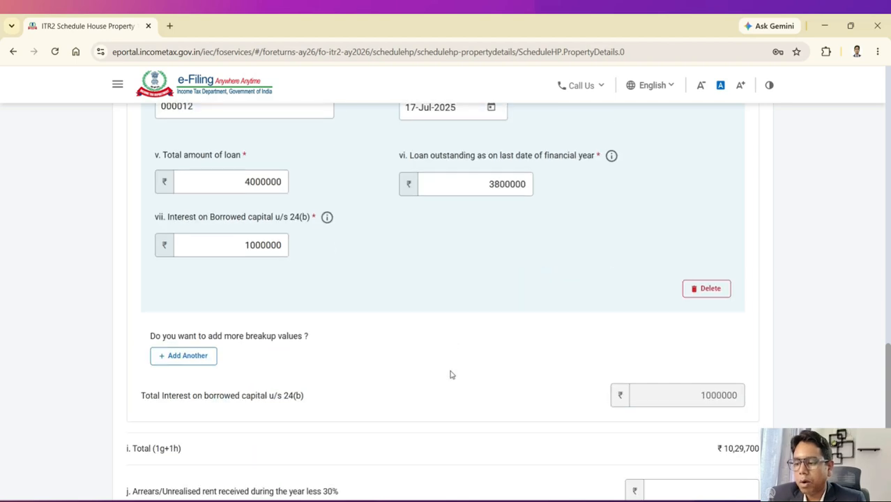
{"action": "scroll", "coordinate": [450, 374], "scroll_direction": "down", "scroll_amount": 1}
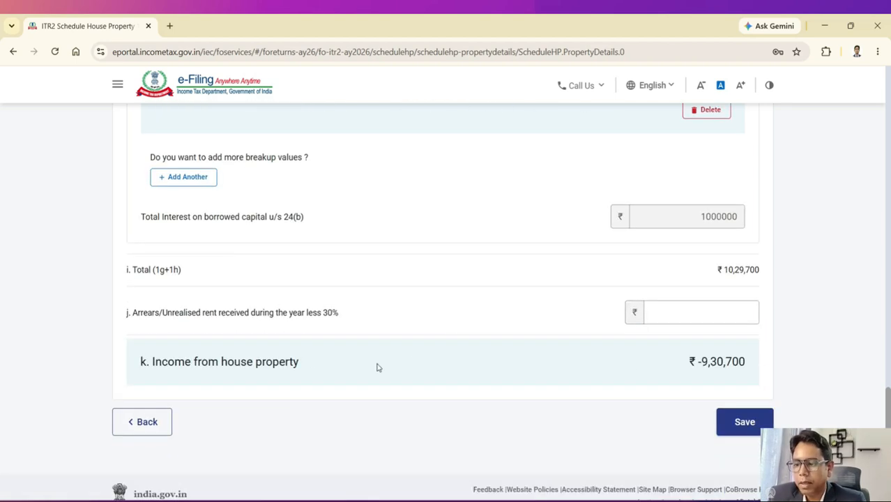
{"action": "scroll", "coordinate": [585, 358], "scroll_direction": "up", "scroll_amount": 3}
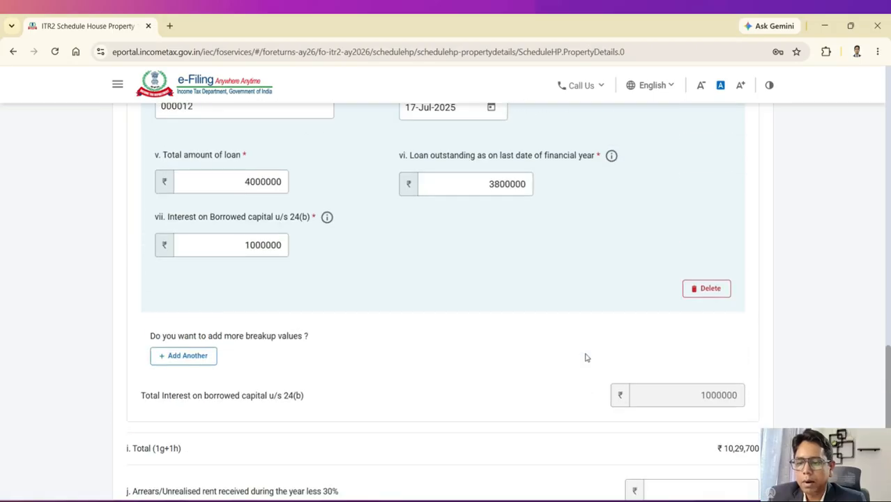
{"action": "scroll", "coordinate": [585, 357], "scroll_direction": "up", "scroll_amount": 1}
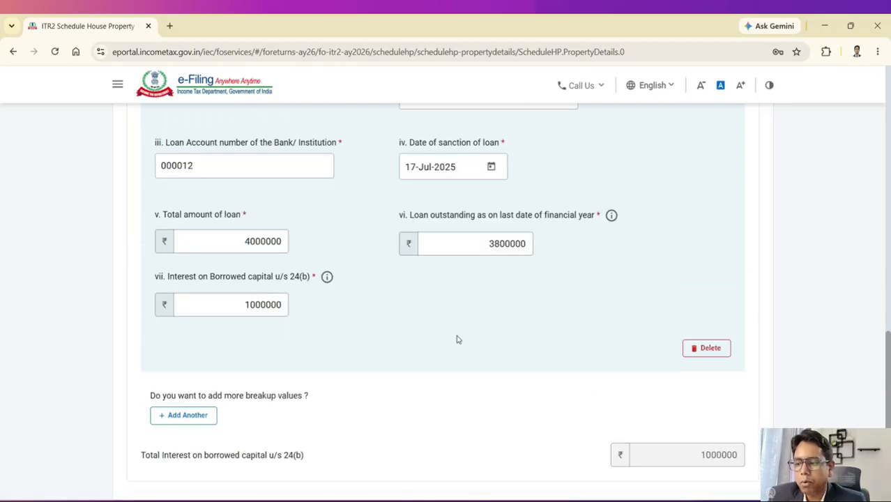
{"action": "left_click", "coordinate": [707, 348]}
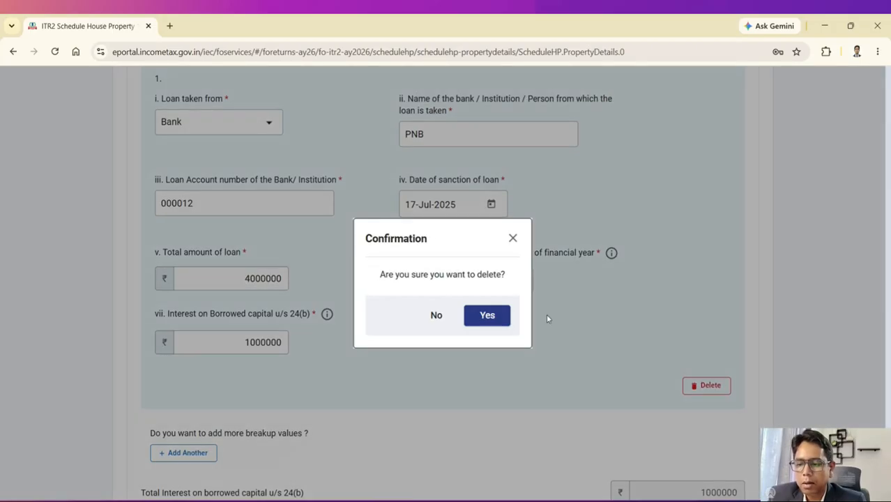
{"action": "left_click", "coordinate": [486, 315]}
Step: Review House Property totals: zero 24(b) interest, ₹29,700 deduction, ₹69,300 income
{"action": "scroll", "coordinate": [587, 331], "scroll_direction": "down", "scroll_amount": 2}
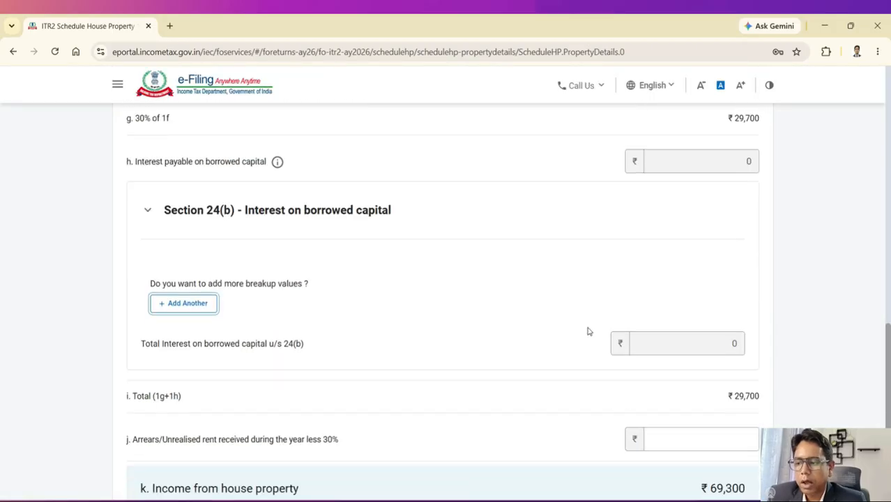
{"action": "scroll", "coordinate": [641, 338], "scroll_direction": "down", "scroll_amount": 3}
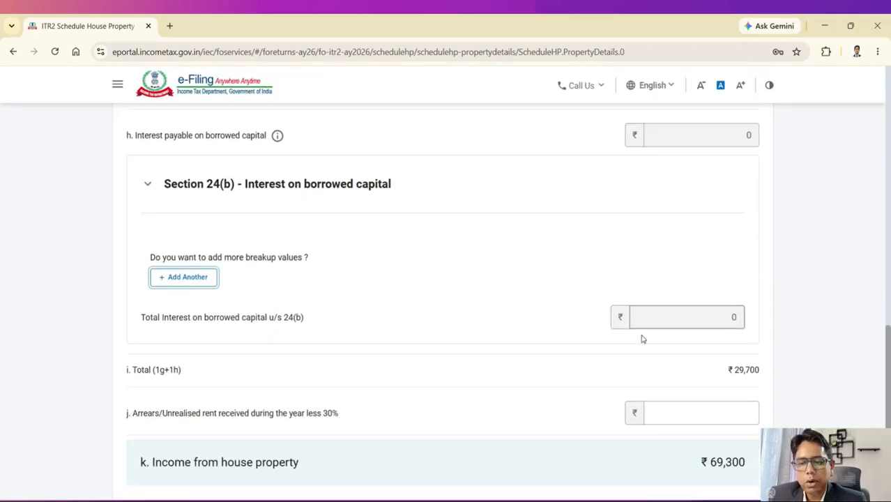
{"action": "scroll", "coordinate": [567, 318], "scroll_direction": "up", "scroll_amount": 4}
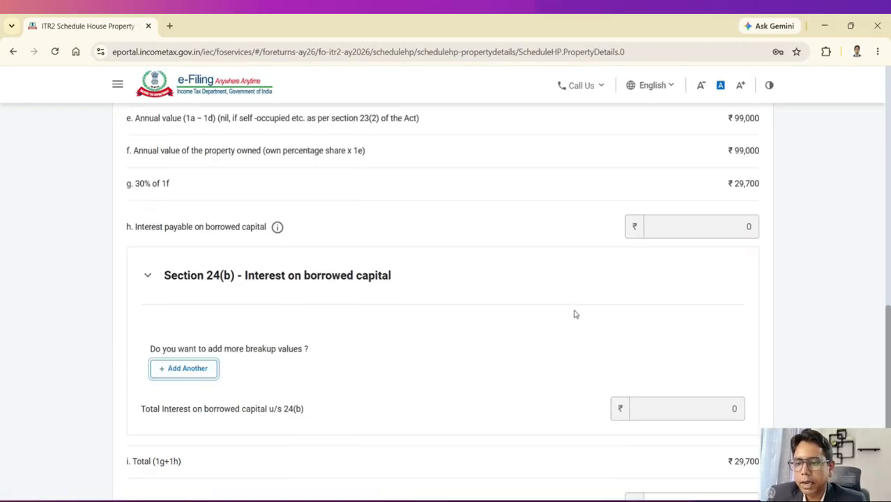
{"action": "scroll", "coordinate": [721, 195], "scroll_direction": "down", "scroll_amount": 4}
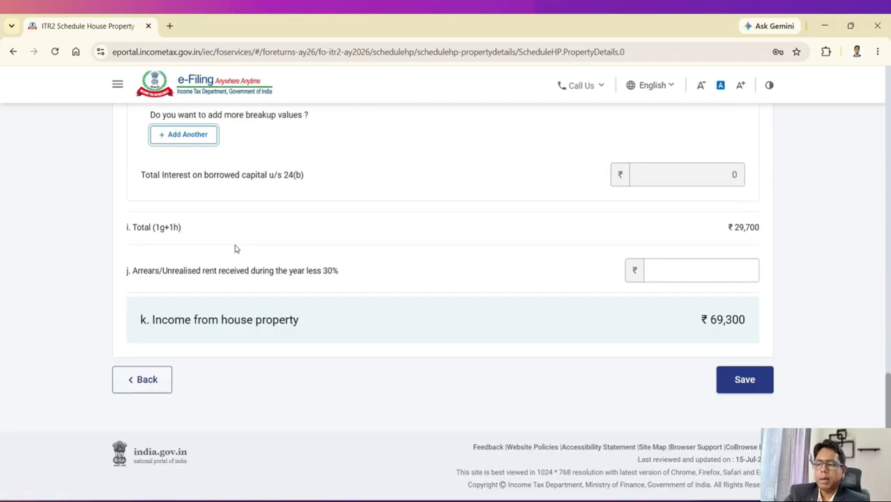
{"action": "scroll", "coordinate": [267, 231], "scroll_direction": "up", "scroll_amount": 5}
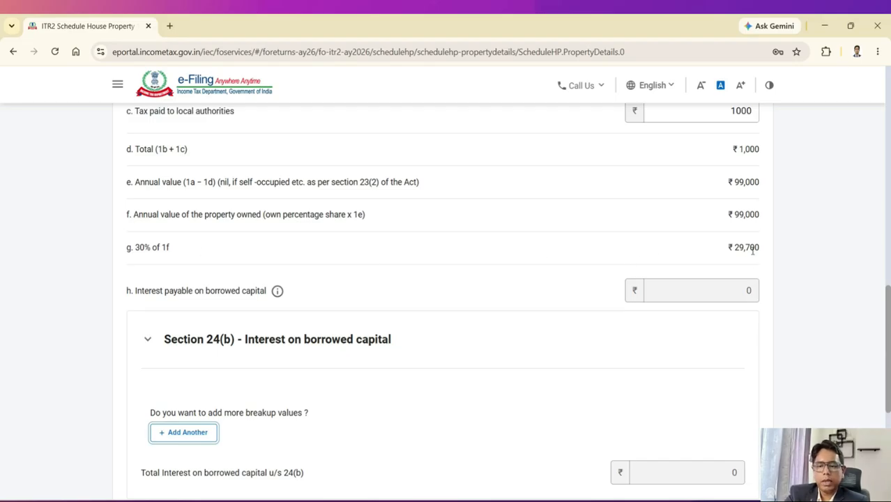
{"action": "scroll", "coordinate": [377, 410], "scroll_direction": "down", "scroll_amount": 1}
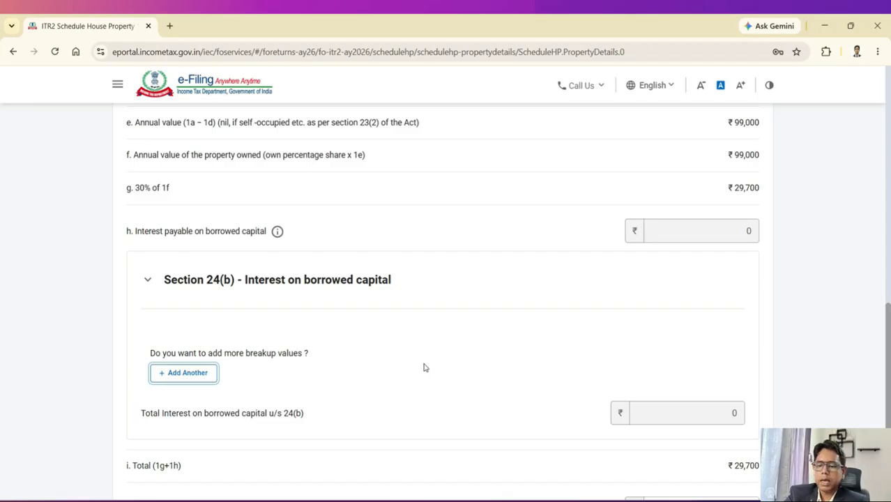
{"action": "scroll", "coordinate": [424, 367], "scroll_direction": "down", "scroll_amount": 2}
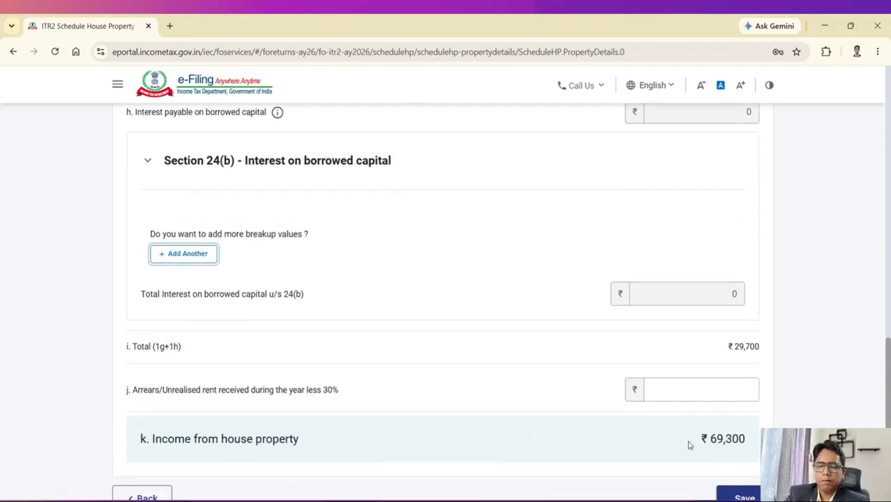
{"action": "scroll", "coordinate": [725, 439], "scroll_direction": "down", "scroll_amount": 1}
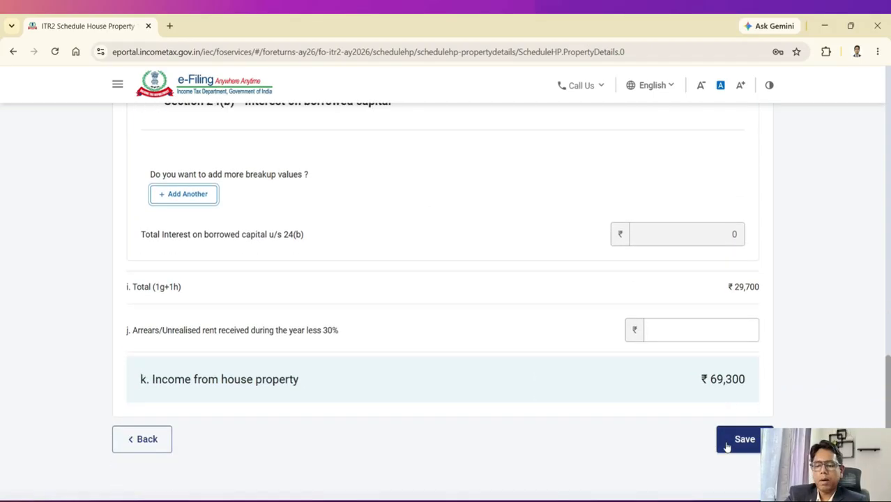
{"action": "scroll", "coordinate": [273, 249], "scroll_direction": "up", "scroll_amount": 1}
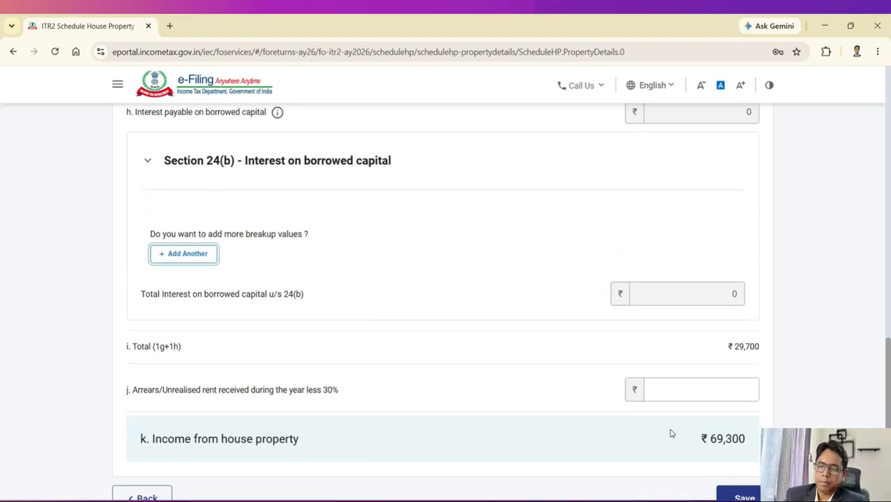
{"action": "scroll", "coordinate": [686, 470], "scroll_direction": "down", "scroll_amount": 2}
Step: Save and confirm Schedule House Property, then open Schedule 112A past the 234C notice
{"action": "left_click", "coordinate": [725, 388]}
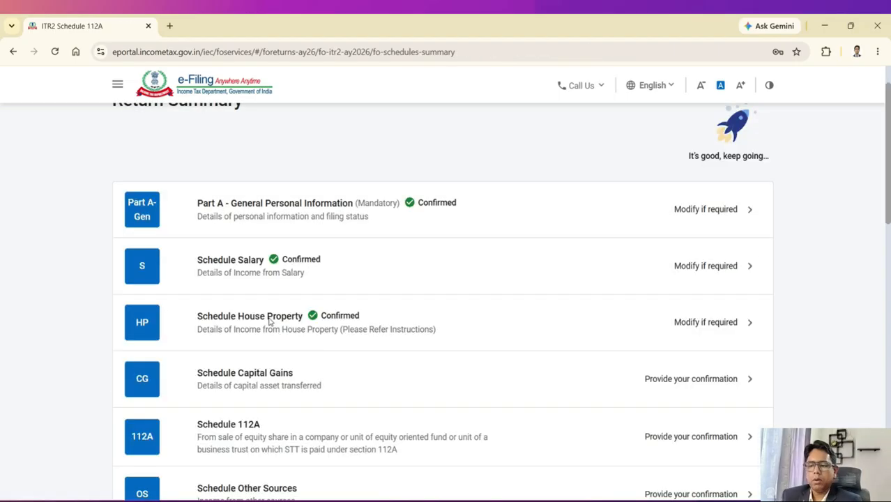
{"action": "scroll", "coordinate": [269, 320], "scroll_direction": "down", "scroll_amount": 1}
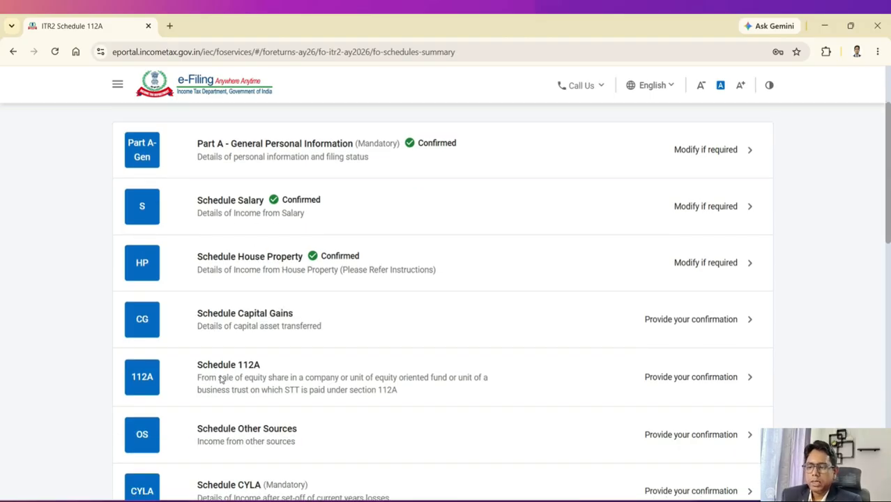
{"action": "scroll", "coordinate": [249, 372], "scroll_direction": "down", "scroll_amount": 1}
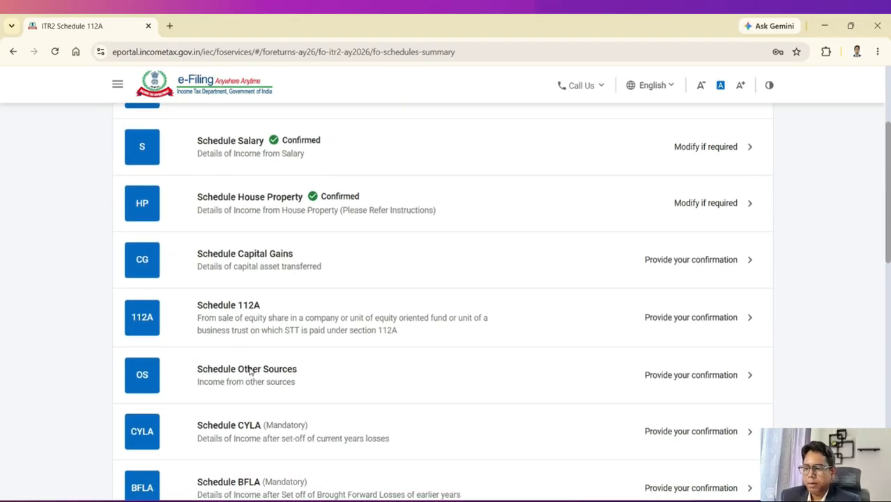
{"action": "left_click", "coordinate": [235, 317]}
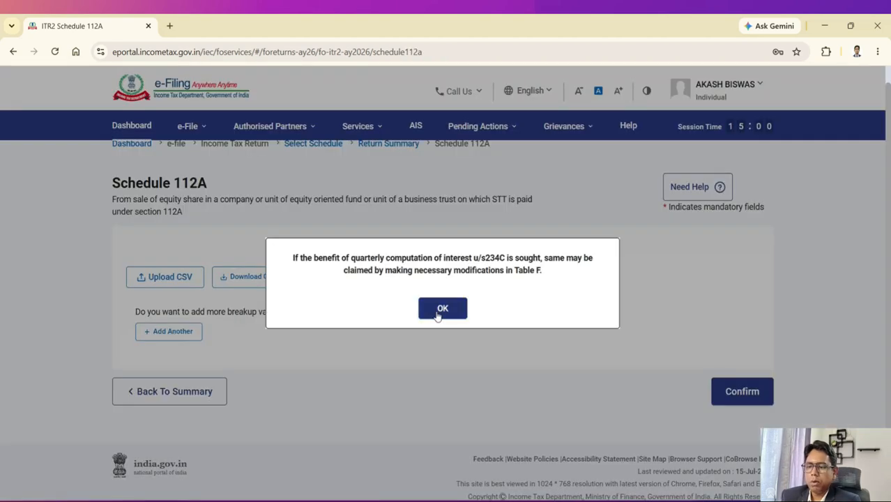
{"action": "left_click", "coordinate": [442, 308]}
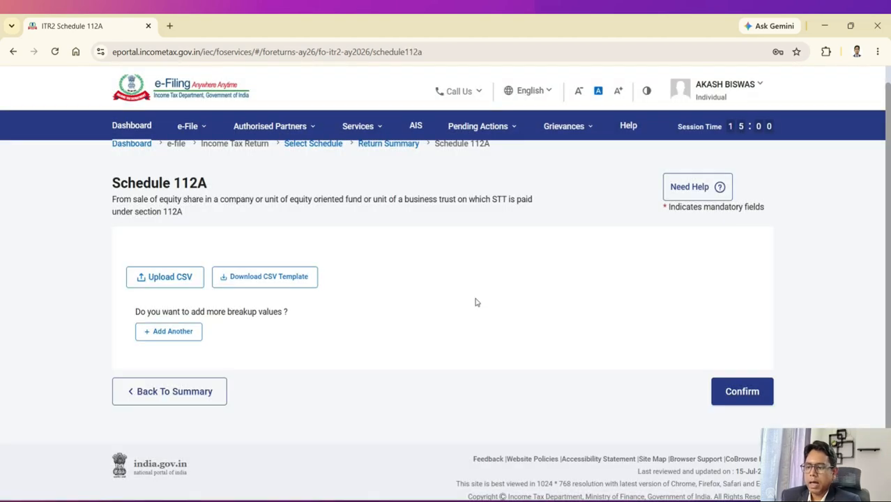
Step: Add a 112A entry for shares bought after 31 January 2018: consideration 25000, cost 18000
{"action": "left_click", "coordinate": [158, 358]}
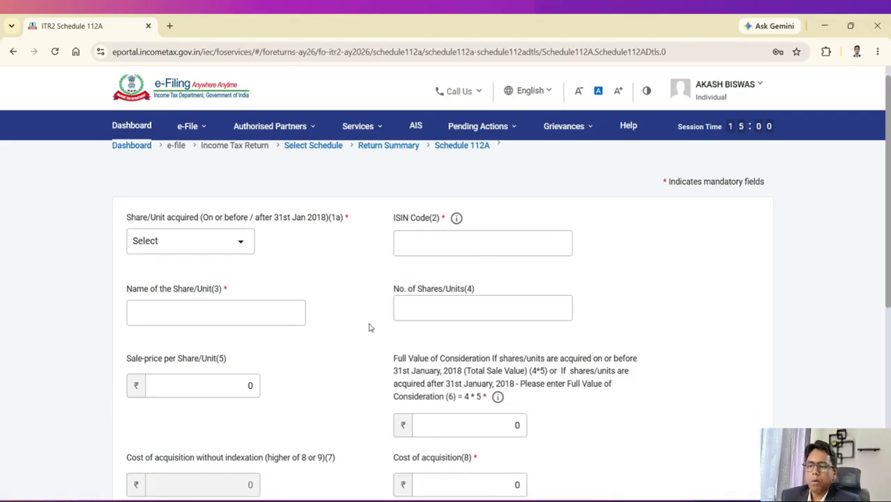
{"action": "scroll", "coordinate": [369, 328], "scroll_direction": "down", "scroll_amount": 3}
{"action": "left_click", "coordinate": [210, 155]}
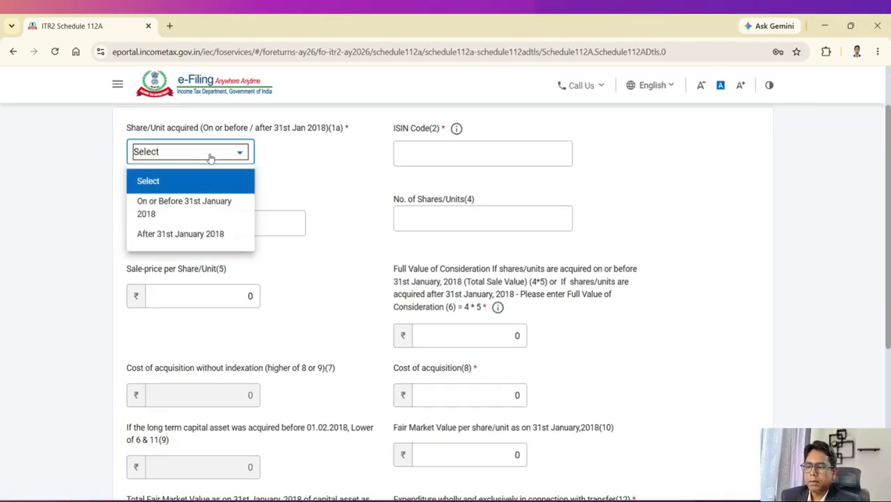
{"action": "left_click", "coordinate": [175, 239]}
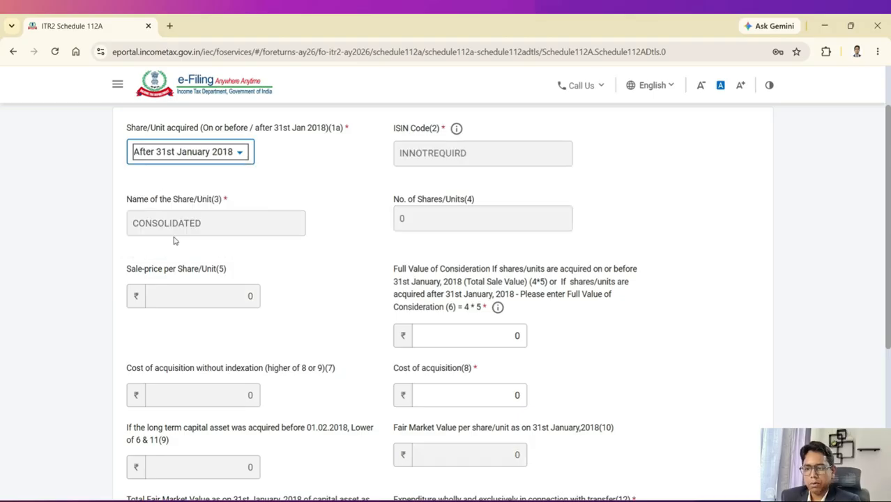
{"action": "scroll", "coordinate": [333, 267], "scroll_direction": "down", "scroll_amount": 1}
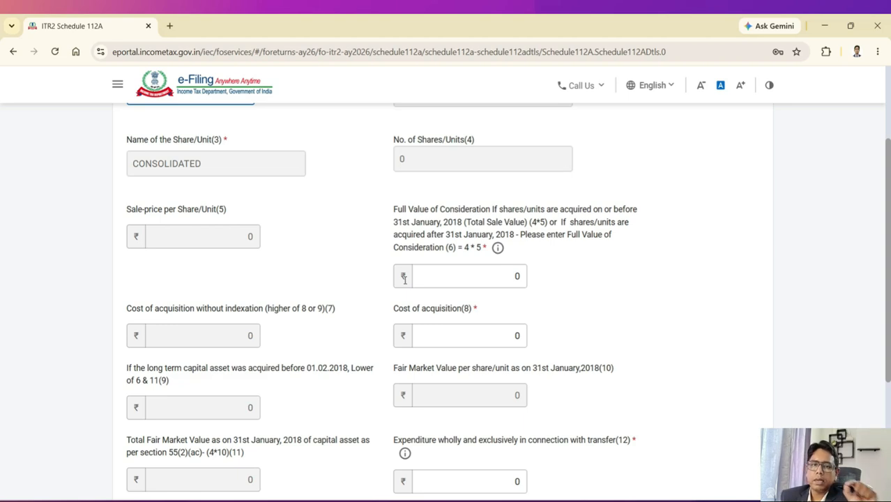
{"action": "left_click", "coordinate": [518, 276]}
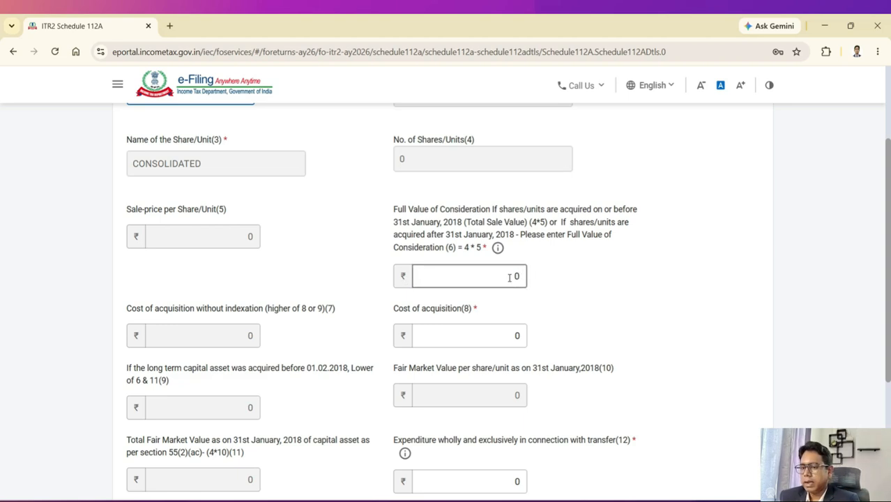
{"action": "double_click", "coordinate": [510, 276]}
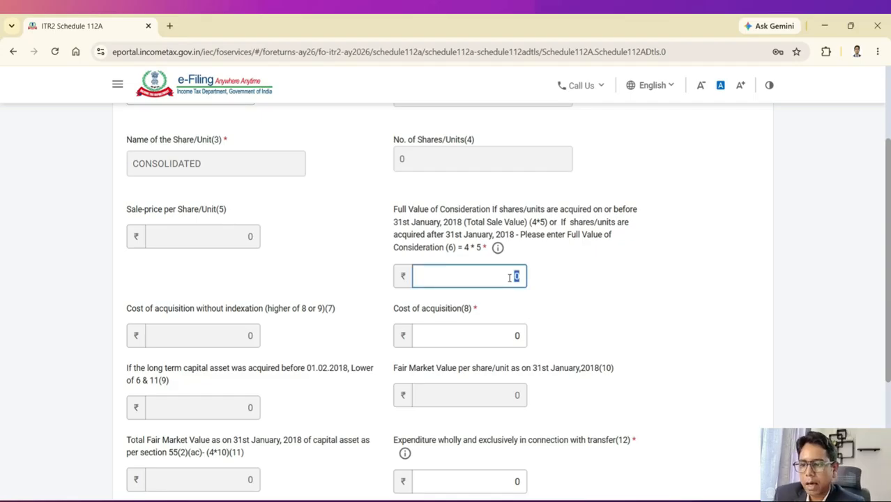
{"action": "type", "text": "25000"}
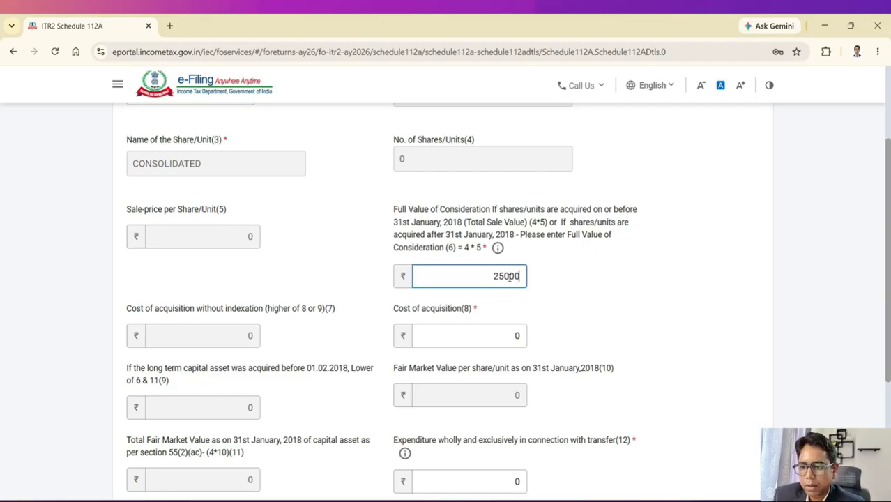
{"action": "double_click", "coordinate": [516, 336]}
{"action": "type", "text": "18000"}
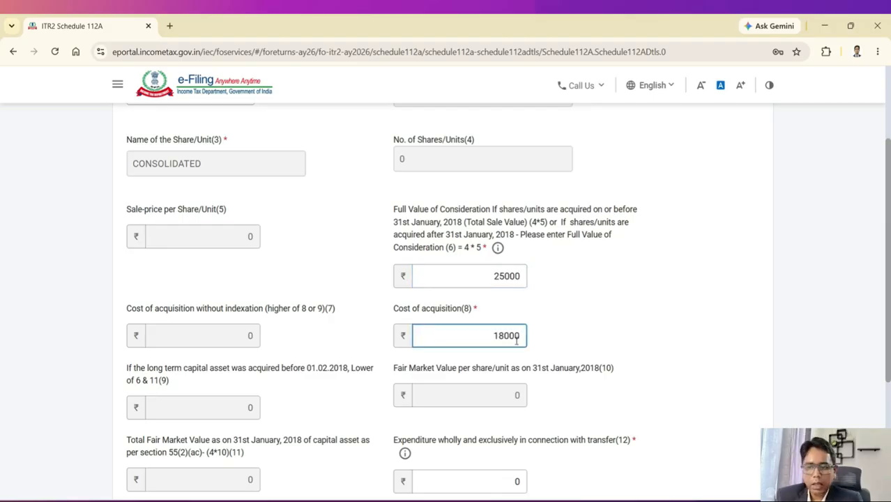
{"action": "left_click", "coordinate": [587, 313]}
{"action": "scroll", "coordinate": [587, 315], "scroll_direction": "down", "scroll_amount": 3}
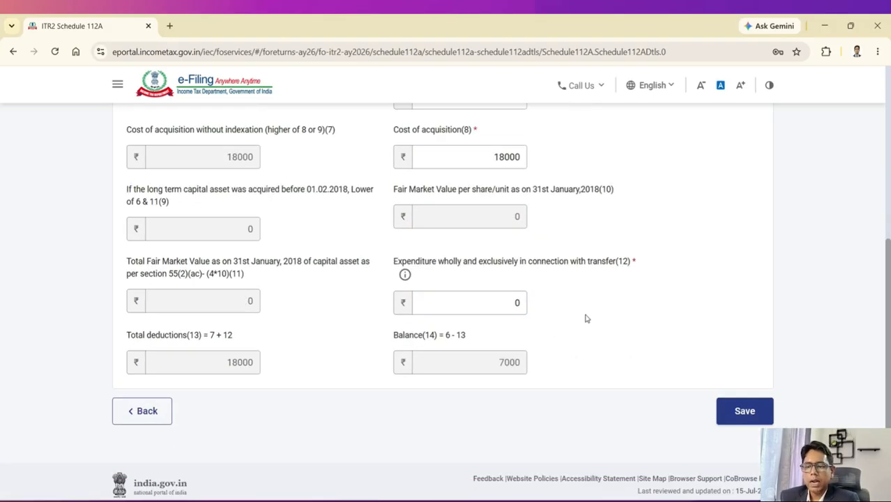
Step: Save the 112A breakup entry and confirm Schedule 112A
{"action": "left_click", "coordinate": [735, 380]}
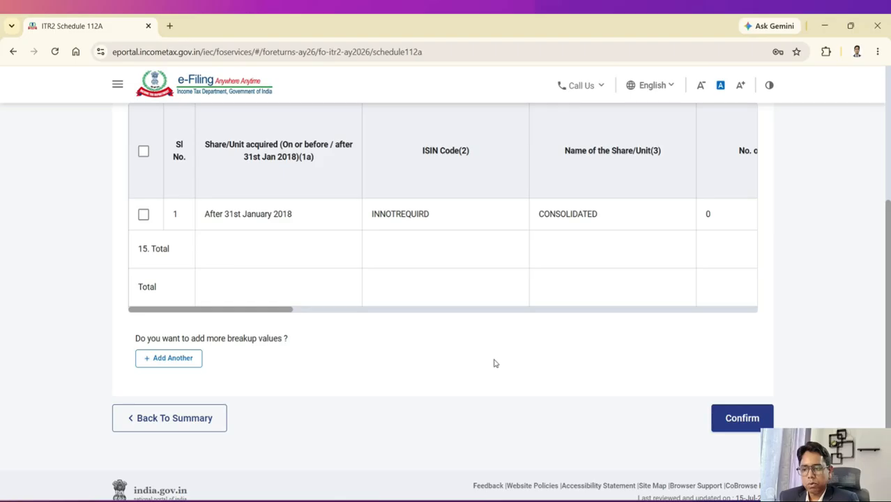
{"action": "left_click", "coordinate": [733, 419]}
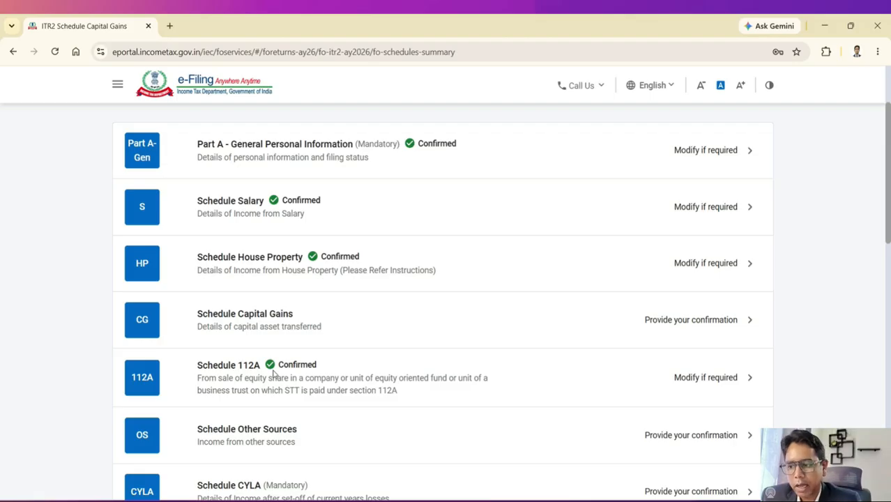
Step: Open Schedule Capital Gains, dismissing the interest u/s234C notice
{"action": "left_click", "coordinate": [396, 330]}
{"action": "left_click", "coordinate": [446, 312]}
{"action": "scroll", "coordinate": [447, 314], "scroll_direction": "down", "scroll_amount": 5}
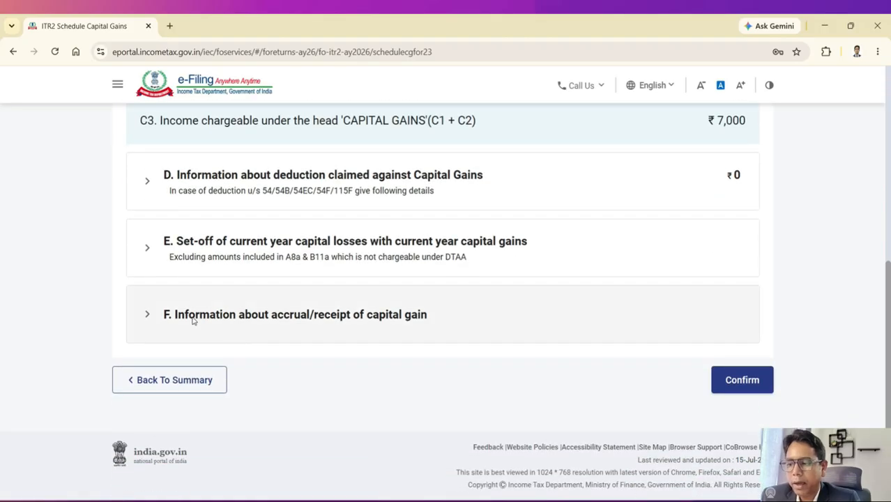
Step: In section F, enter 7000 as row 5's long-term gain up to 15/6
{"action": "left_click", "coordinate": [194, 320]}
{"action": "scroll", "coordinate": [319, 319], "scroll_direction": "down", "scroll_amount": 2}
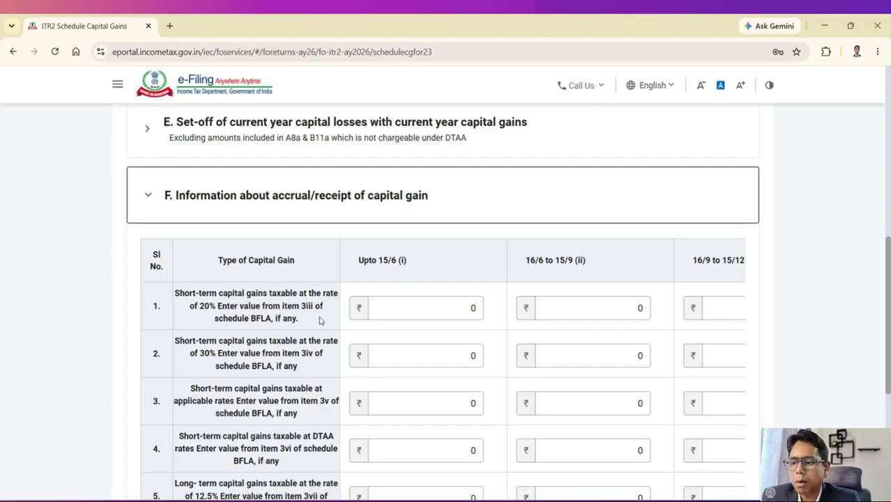
{"action": "scroll", "coordinate": [320, 320], "scroll_direction": "down", "scroll_amount": 3}
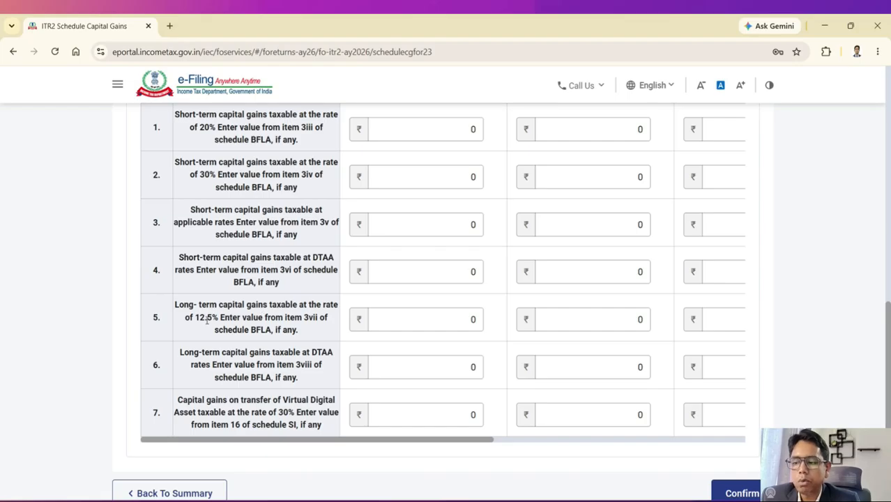
{"action": "left_click", "coordinate": [403, 317]}
{"action": "double_click", "coordinate": [432, 318]}
{"action": "key", "text": "BackSpace"}
{"action": "type", "text": "7000"}
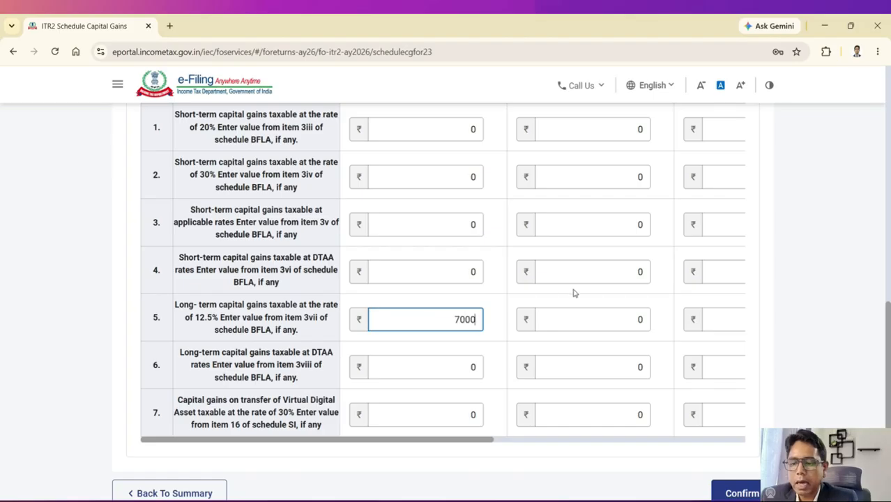
{"action": "scroll", "coordinate": [573, 293], "scroll_direction": "up", "scroll_amount": 3}
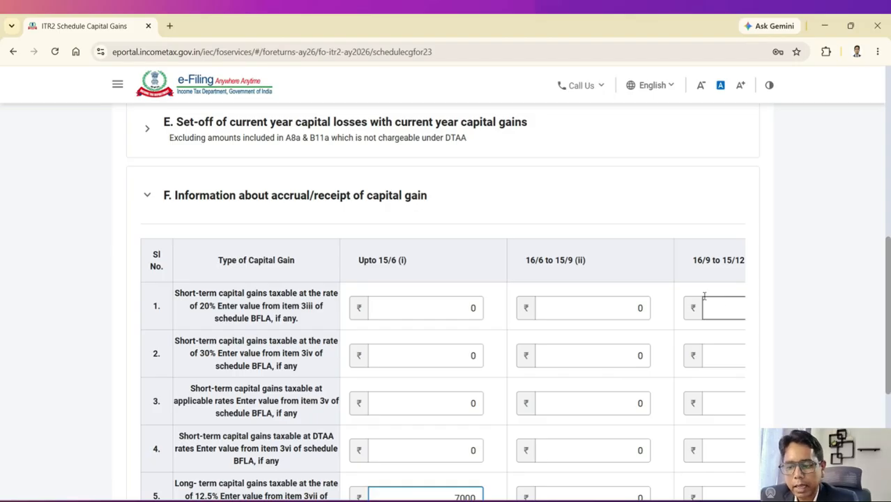
{"action": "scroll", "coordinate": [710, 299], "scroll_direction": "down", "scroll_amount": 2}
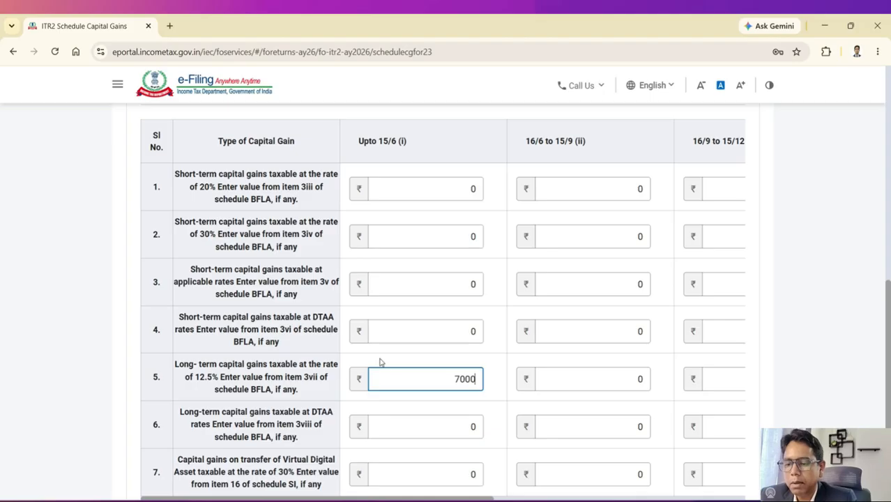
{"action": "scroll", "coordinate": [390, 357], "scroll_direction": "down", "scroll_amount": 2}
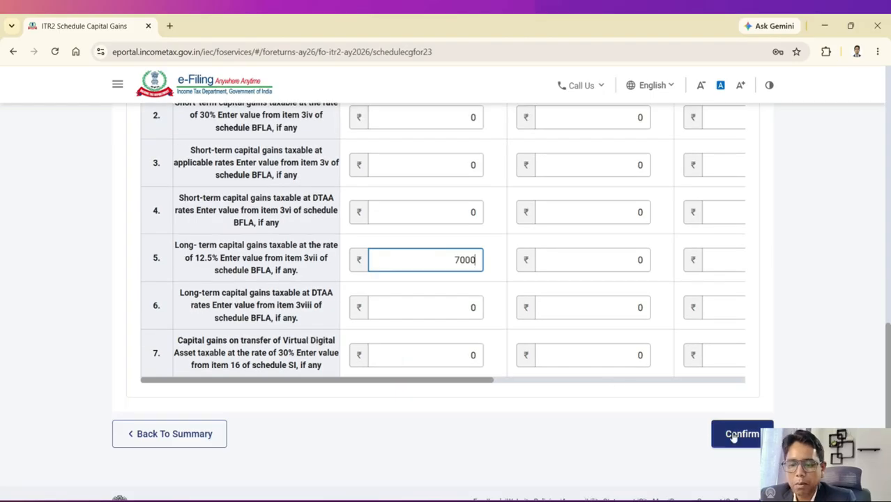
Step: Confirm Schedule Capital Gains and return to the Return Summary
{"action": "left_click", "coordinate": [733, 435]}
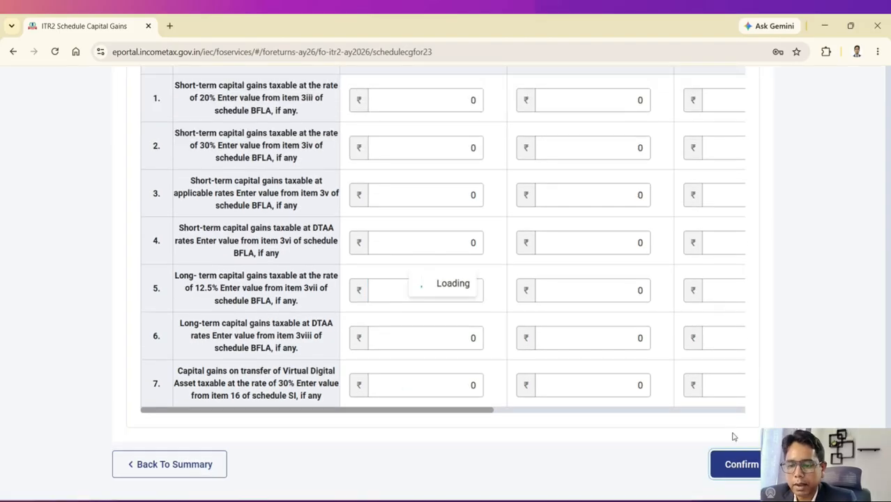
{"action": "scroll", "coordinate": [544, 340], "scroll_direction": "up", "scroll_amount": 5}
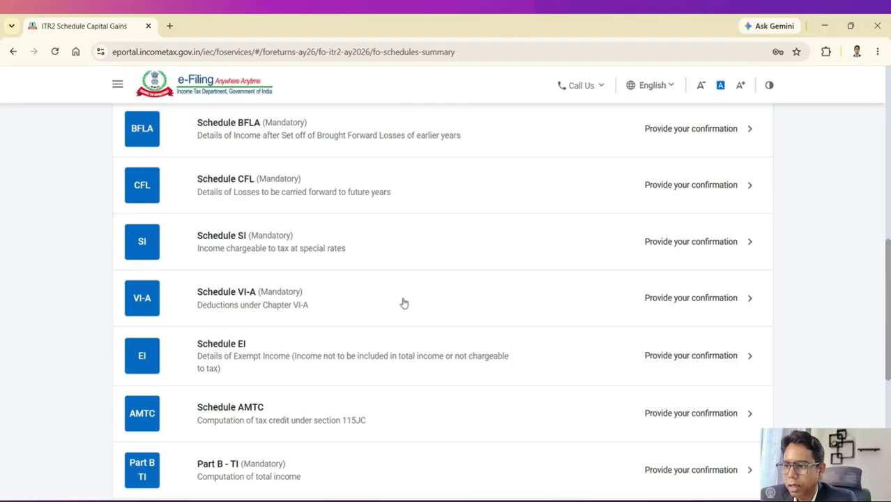
{"action": "scroll", "coordinate": [402, 303], "scroll_direction": "up", "scroll_amount": 3}
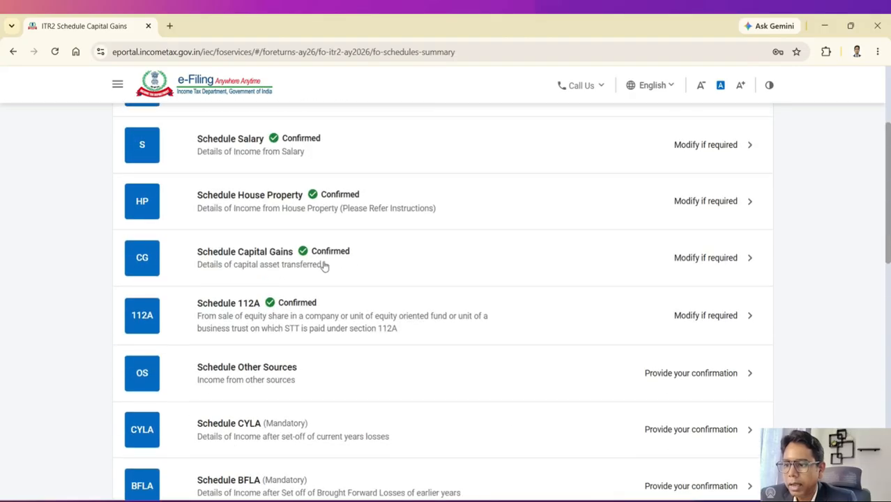
Step: Reopen Schedule Capital Gains and expand A(I) Short-term Capital Gains
{"action": "left_click", "coordinate": [278, 261]}
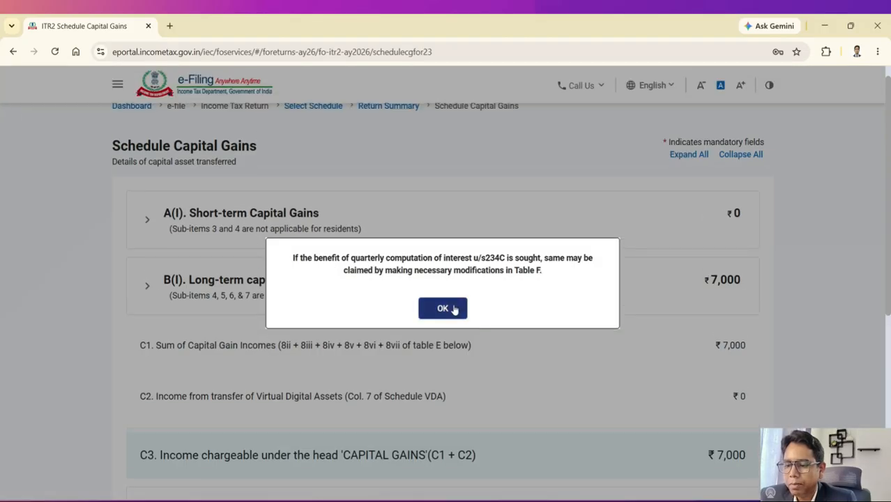
{"action": "left_click", "coordinate": [446, 308]}
{"action": "scroll", "coordinate": [514, 317], "scroll_direction": "up", "scroll_amount": 2}
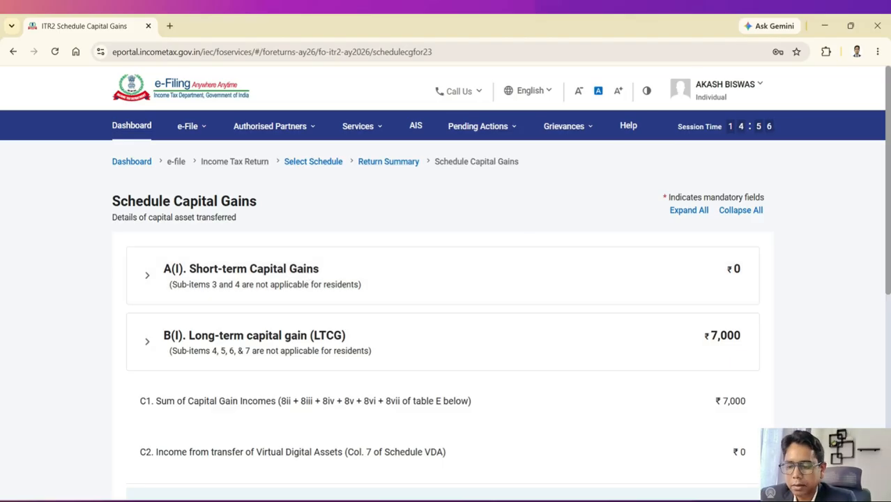
{"action": "scroll", "coordinate": [515, 476], "scroll_direction": "down", "scroll_amount": 1}
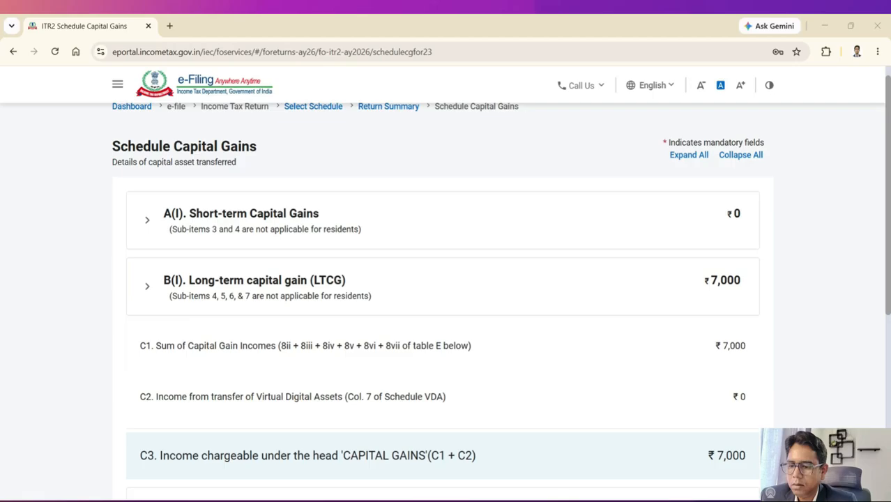
{"action": "left_click", "coordinate": [253, 216]}
{"action": "scroll", "coordinate": [312, 252], "scroll_direction": "down", "scroll_amount": 1}
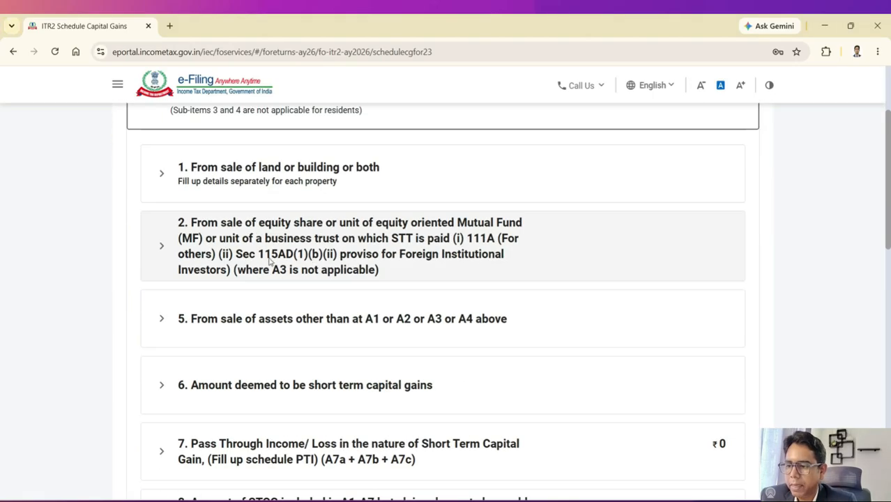
Step: Add a new STT-paid equity sale entry under Section 111A [for others]
{"action": "left_click", "coordinate": [176, 253]}
{"action": "scroll", "coordinate": [237, 265], "scroll_direction": "down", "scroll_amount": 1}
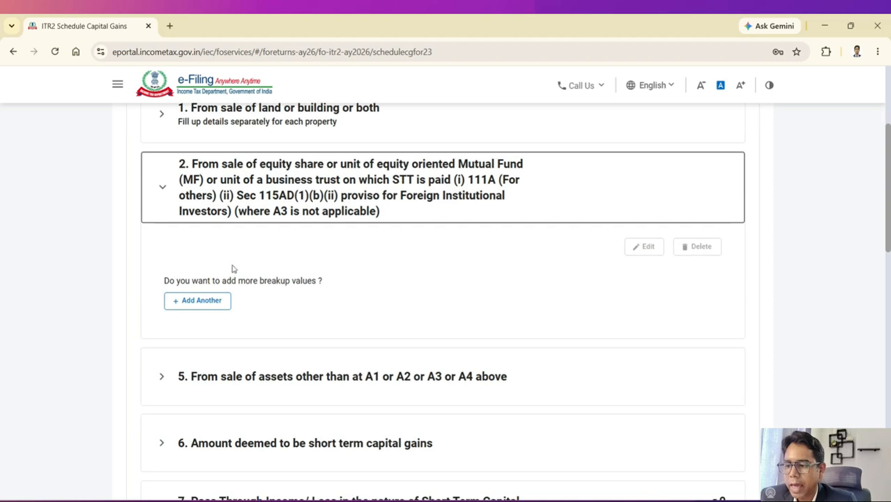
{"action": "left_click", "coordinate": [216, 303]}
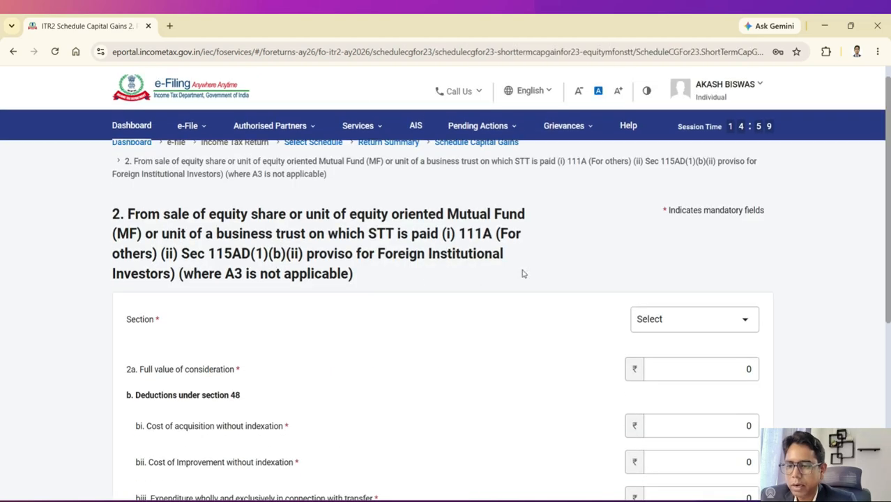
{"action": "scroll", "coordinate": [523, 272], "scroll_direction": "down", "scroll_amount": 1}
{"action": "left_click", "coordinate": [673, 236]}
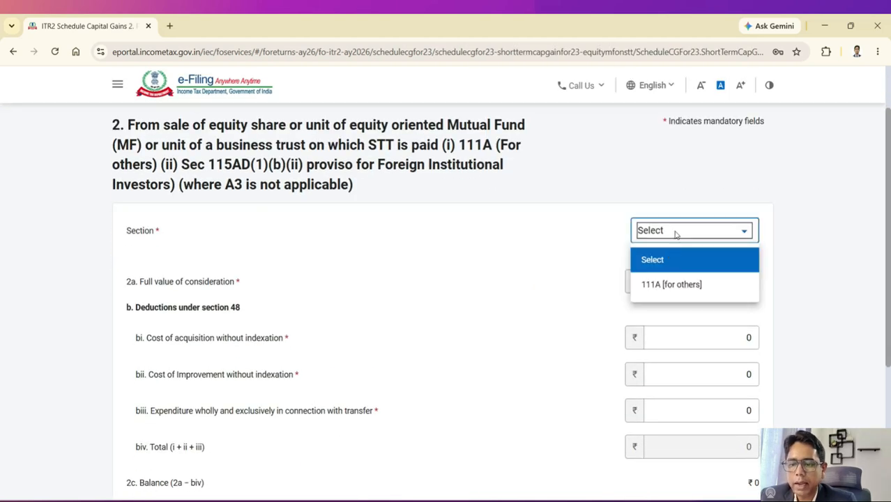
{"action": "left_click", "coordinate": [664, 293]}
{"action": "scroll", "coordinate": [566, 272], "scroll_direction": "down", "scroll_amount": 1}
Step: Enter consideration 119258 and cost of acquisition 78550, then review the remaining deduction fields
{"action": "left_click", "coordinate": [709, 227]}
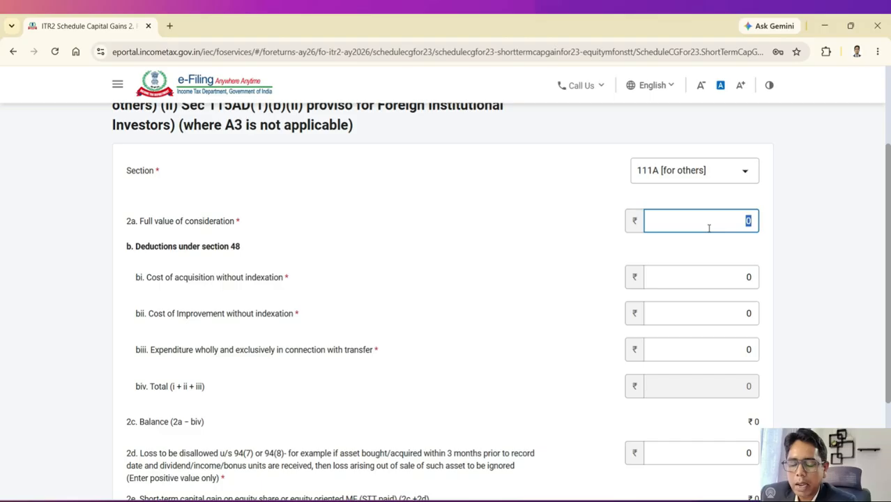
{"action": "type", "text": "119258"}
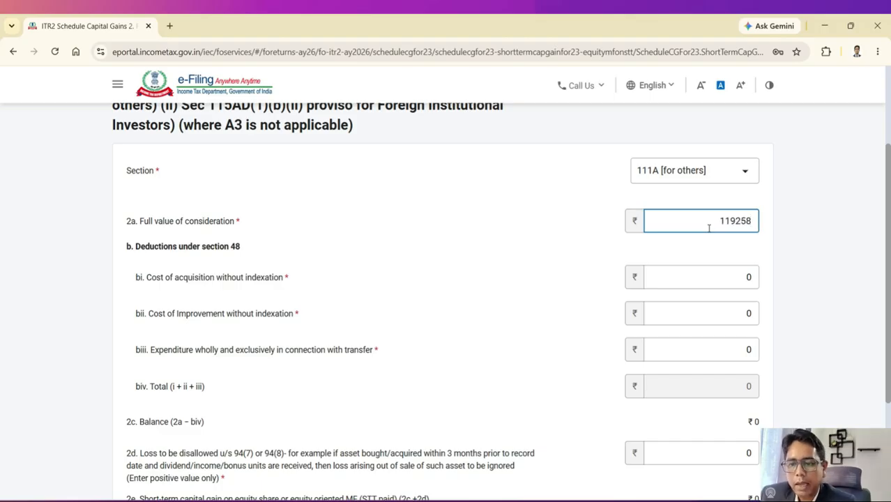
{"action": "left_click", "coordinate": [721, 274]}
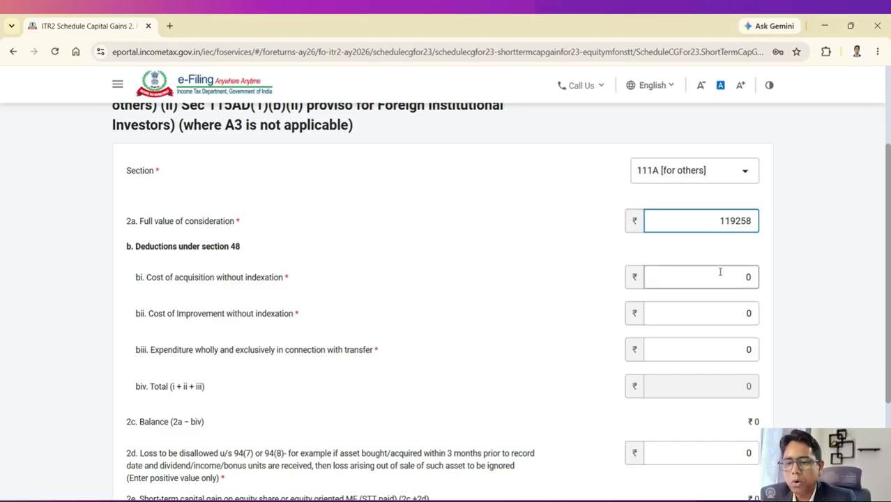
{"action": "type", "text": "7"}
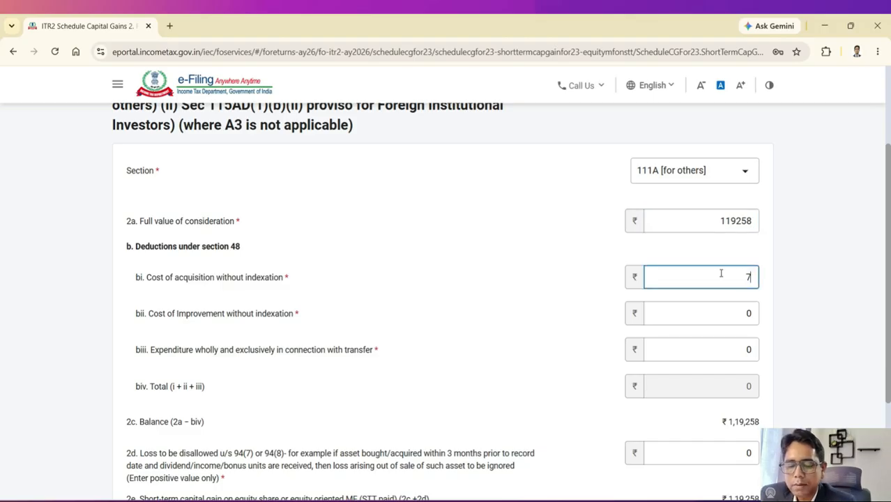
{"action": "type", "text": "8550"}
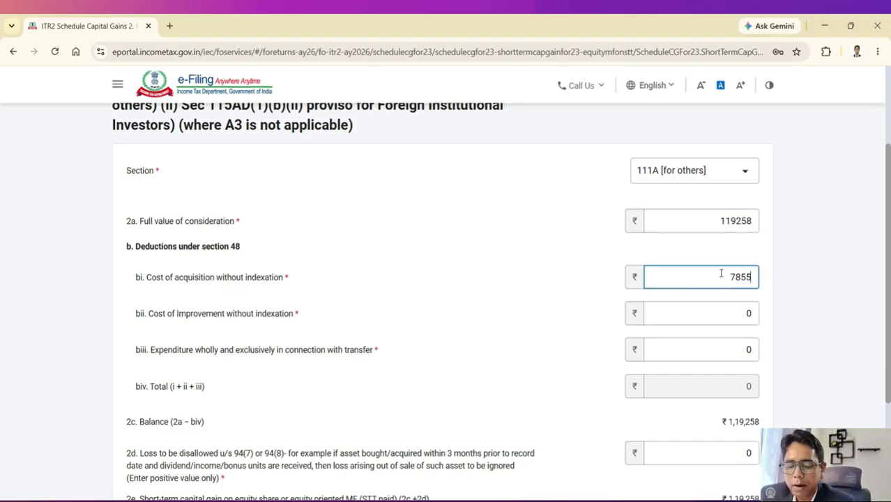
{"action": "left_click", "coordinate": [584, 239]}
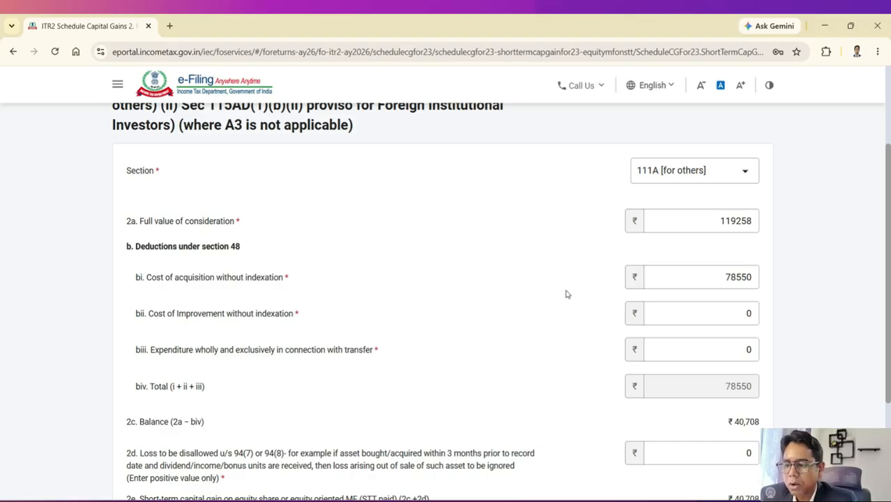
{"action": "scroll", "coordinate": [565, 292], "scroll_direction": "down", "scroll_amount": 3}
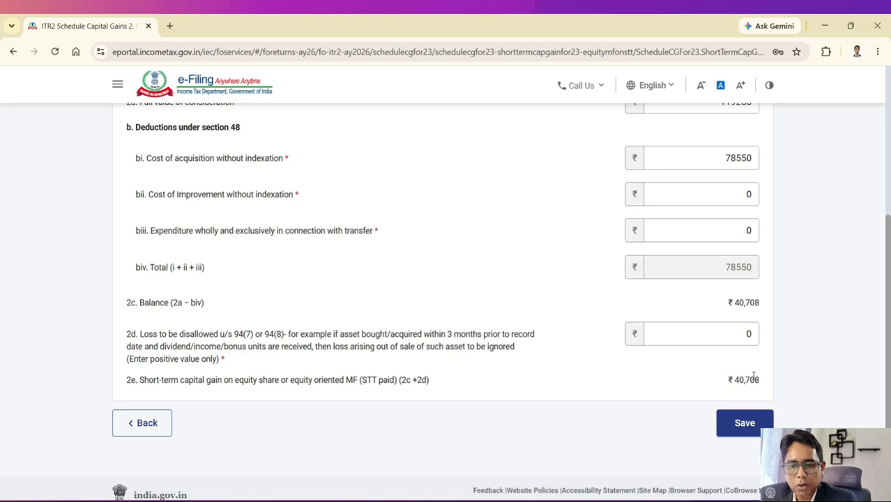
{"action": "scroll", "coordinate": [754, 376], "scroll_direction": "up", "scroll_amount": 1}
{"action": "left_click", "coordinate": [704, 299]}
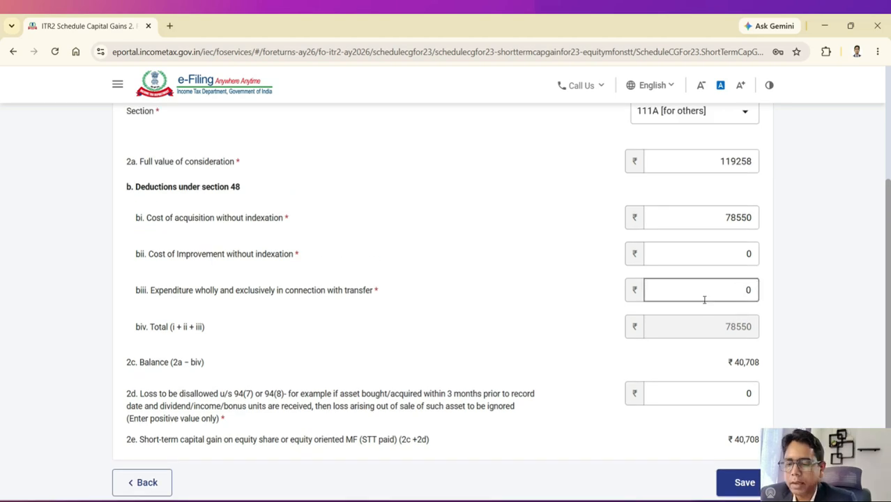
{"action": "left_click", "coordinate": [726, 255]}
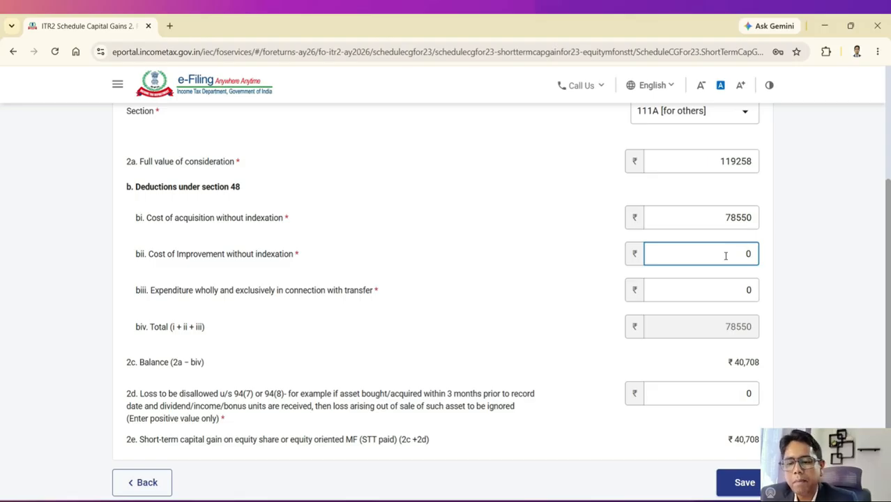
{"action": "scroll", "coordinate": [725, 255], "scroll_direction": "down", "scroll_amount": 2}
{"action": "scroll", "coordinate": [617, 275], "scroll_direction": "up", "scroll_amount": 4}
{"action": "scroll", "coordinate": [697, 209], "scroll_direction": "down", "scroll_amount": 2}
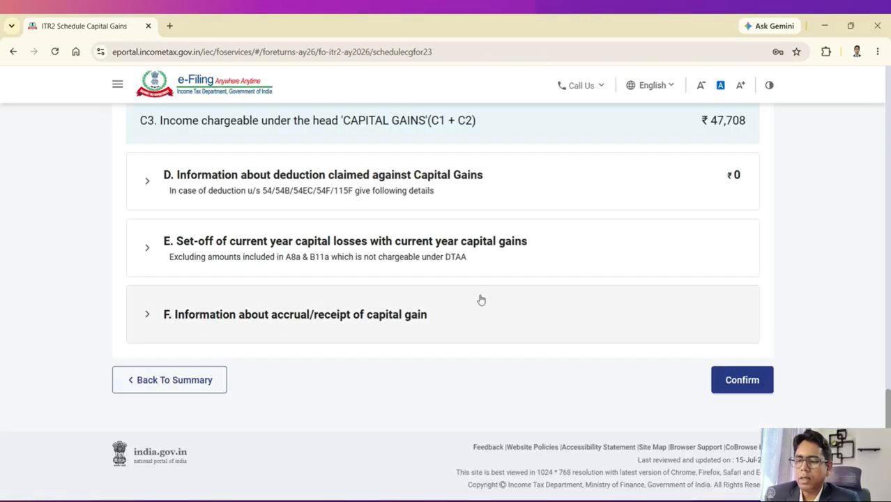
Step: Expand section F, the accrual/receipt of capital gain table
{"action": "scroll", "coordinate": [485, 297], "scroll_direction": "up", "scroll_amount": 3}
{"action": "scroll", "coordinate": [485, 298], "scroll_direction": "down", "scroll_amount": 3}
{"action": "scroll", "coordinate": [485, 297], "scroll_direction": "up", "scroll_amount": 1}
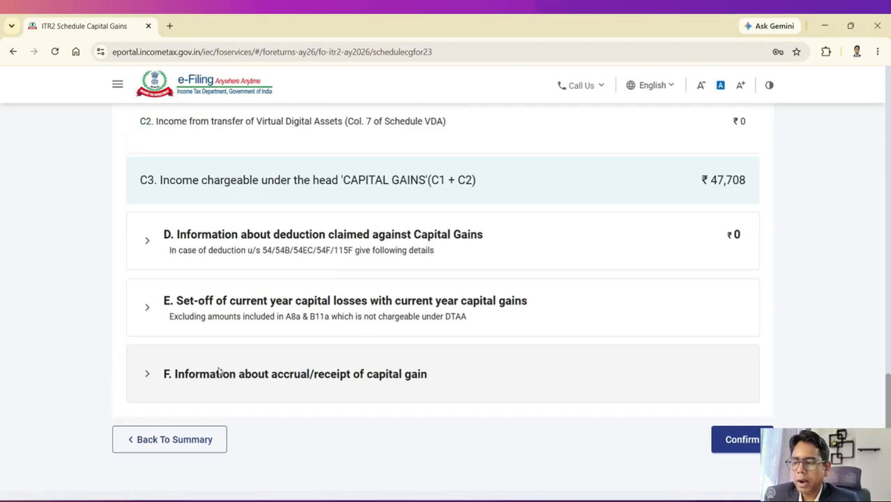
{"action": "left_click", "coordinate": [204, 382]}
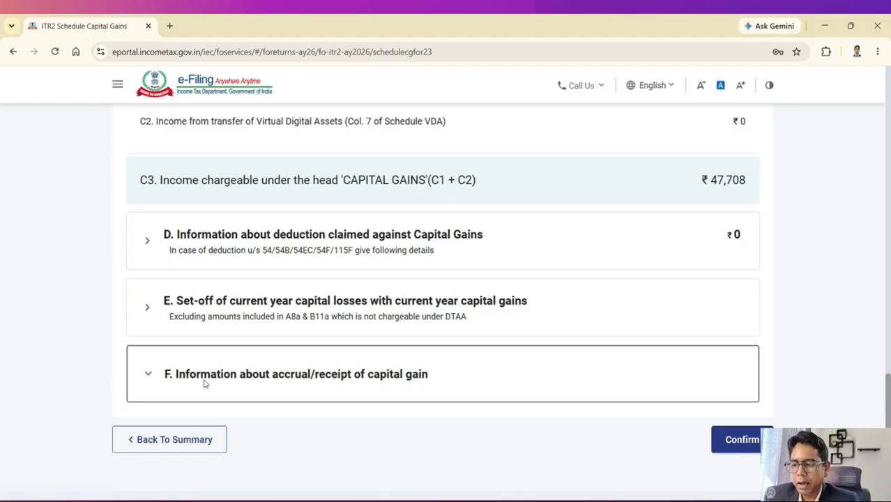
{"action": "scroll", "coordinate": [295, 366], "scroll_direction": "down", "scroll_amount": 2}
{"action": "scroll", "coordinate": [253, 361], "scroll_direction": "down", "scroll_amount": 1}
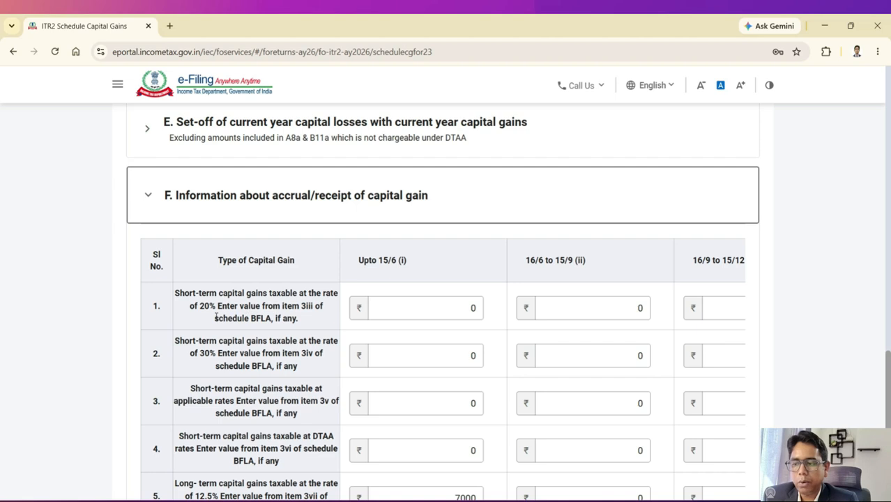
Step: Enter the 40708 short-term gain in row 1's Upto 15/6 field
{"action": "left_click", "coordinate": [386, 315]}
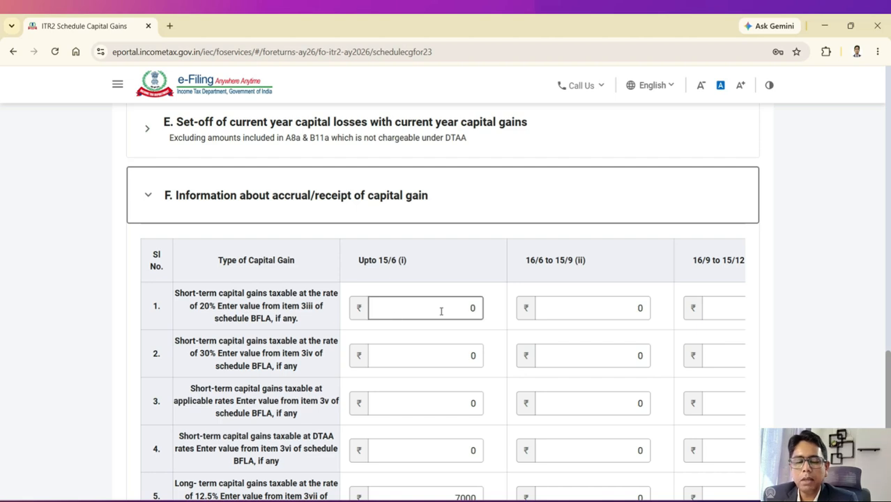
{"action": "double_click", "coordinate": [472, 308]}
{"action": "type", "text": "40708"}
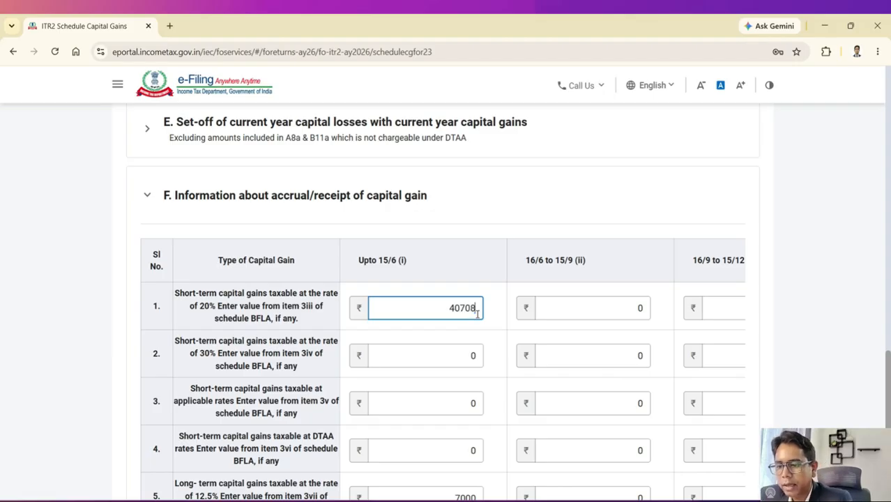
{"action": "scroll", "coordinate": [516, 289], "scroll_direction": "up", "scroll_amount": 3}
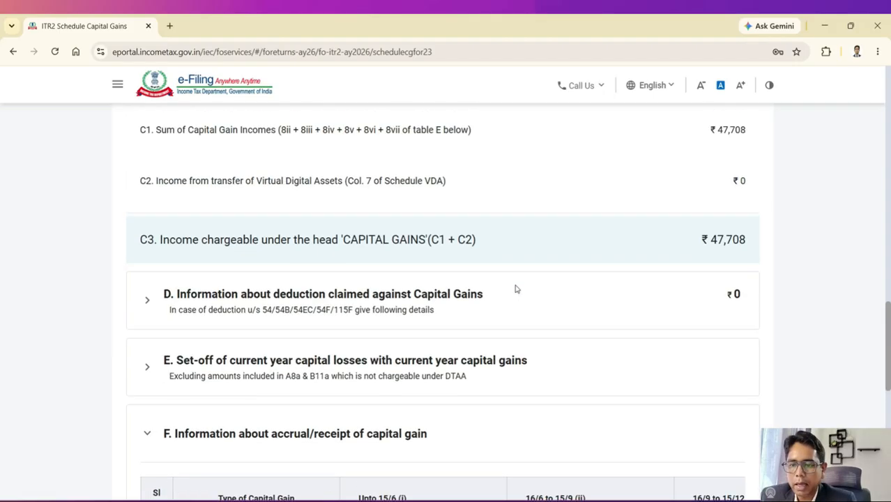
{"action": "scroll", "coordinate": [701, 237], "scroll_direction": "up", "scroll_amount": 3}
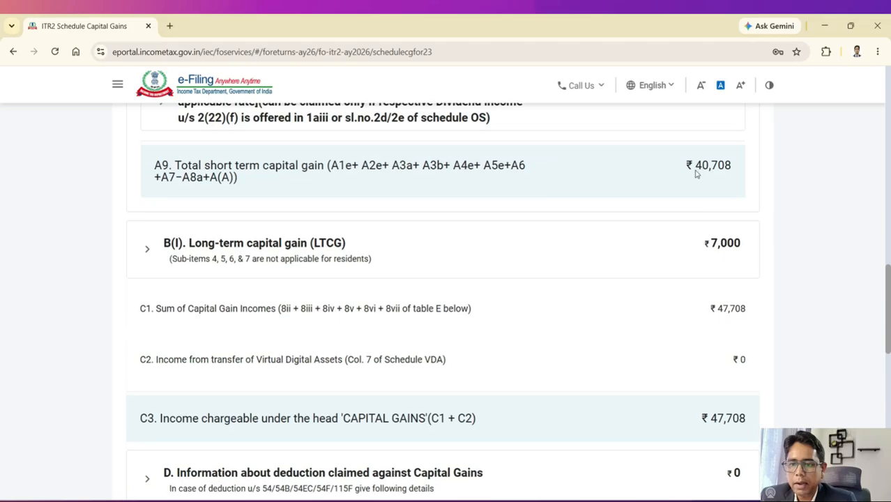
{"action": "scroll", "coordinate": [563, 270], "scroll_direction": "down", "scroll_amount": 8}
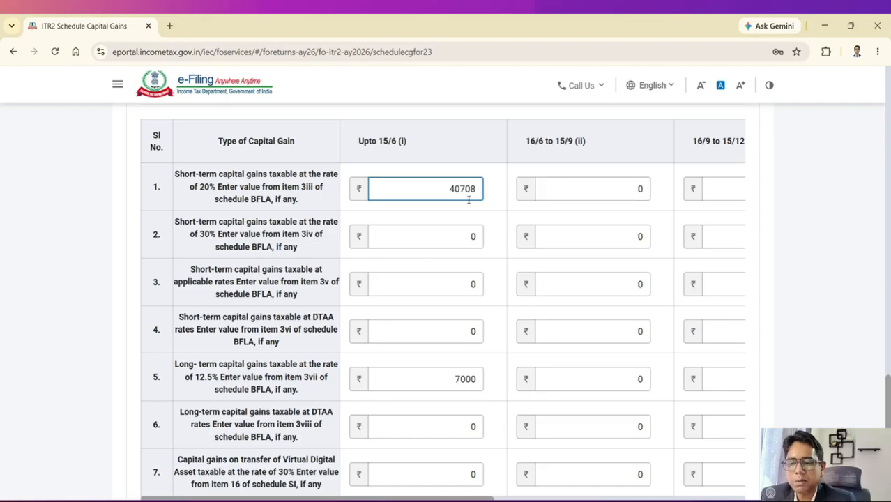
{"action": "key", "text": "BackSpace"}
{"action": "type", "text": "7"}
{"action": "scroll", "coordinate": [540, 232], "scroll_direction": "down", "scroll_amount": 1}
{"action": "scroll", "coordinate": [541, 232], "scroll_direction": "down", "scroll_amount": 3}
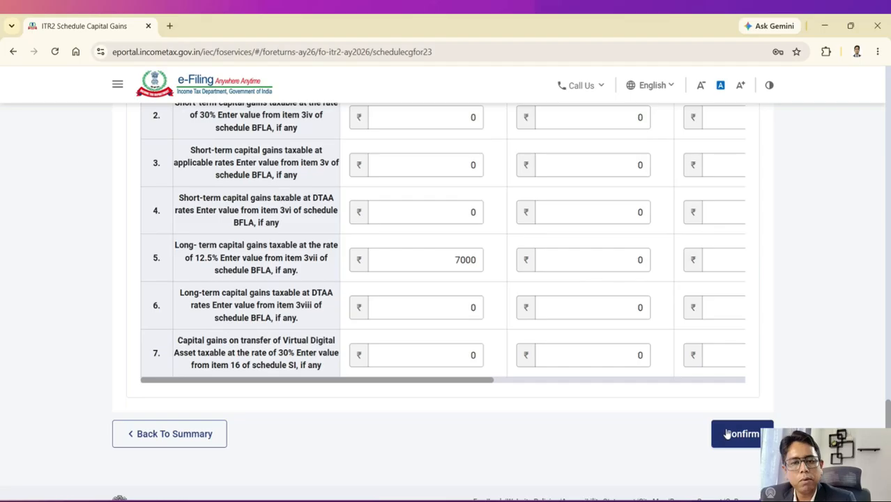
Step: Confirm the completed Schedule Capital Gains from the bottom of its page
{"action": "left_click", "coordinate": [727, 433]}
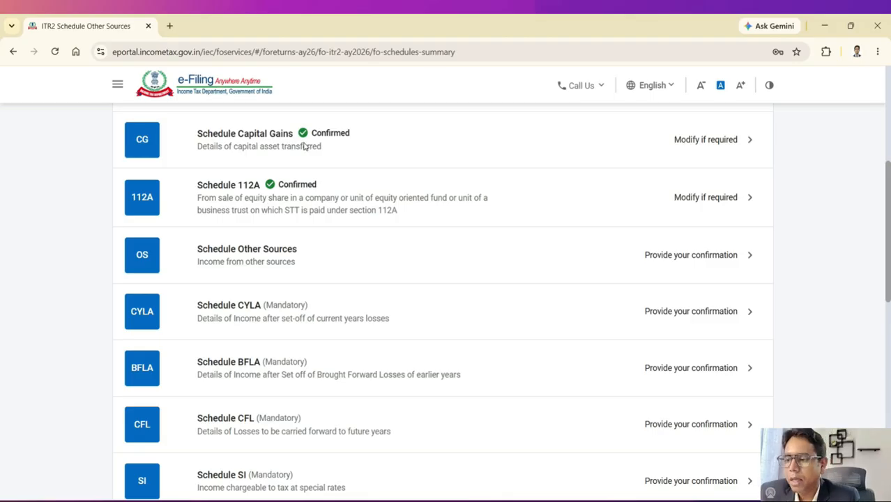
Step: Open Schedule Other Sources and the gross income at normal rates details
{"action": "left_click", "coordinate": [249, 261]}
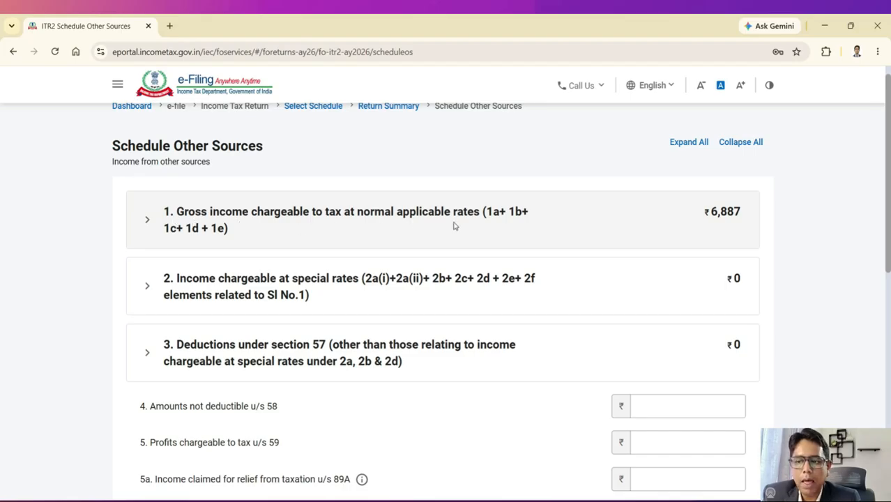
{"action": "left_click", "coordinate": [358, 225]}
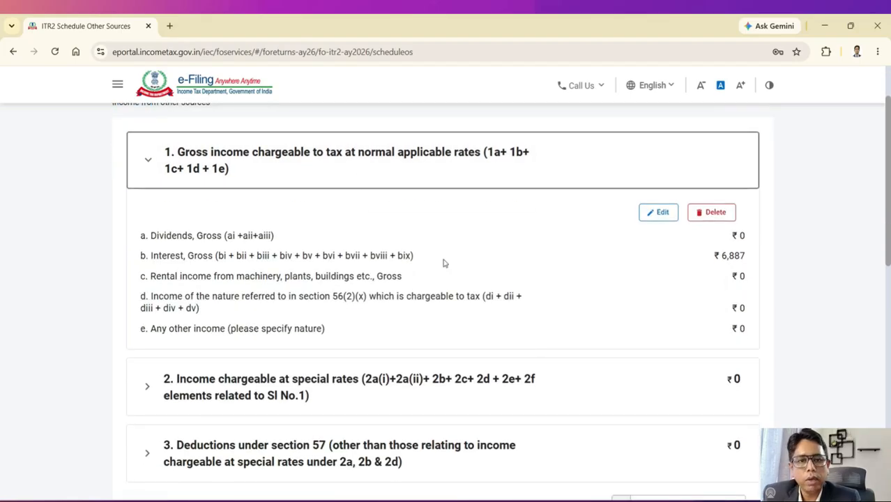
{"action": "left_click", "coordinate": [658, 212]}
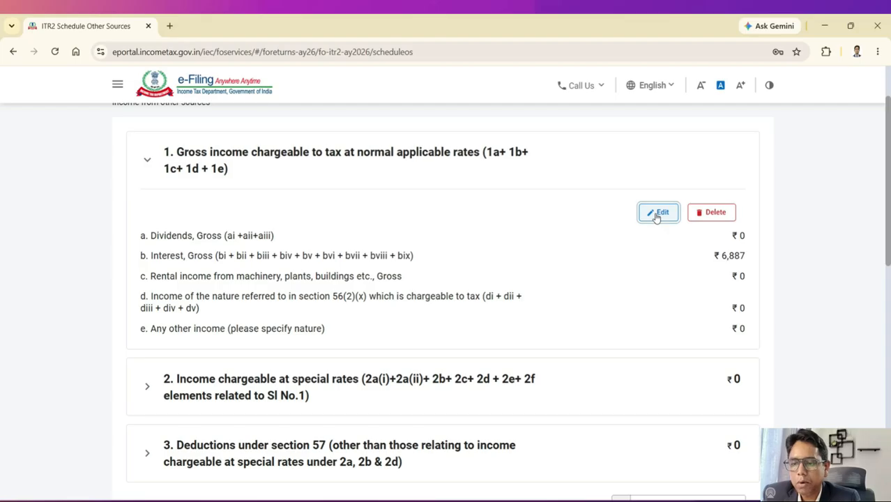
{"action": "scroll", "coordinate": [426, 259], "scroll_direction": "down", "scroll_amount": 2}
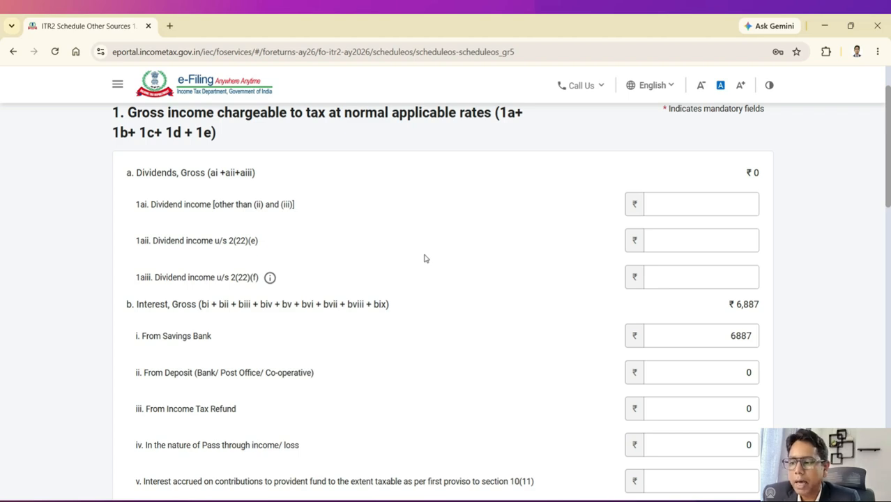
{"action": "scroll", "coordinate": [372, 273], "scroll_direction": "down", "scroll_amount": 1}
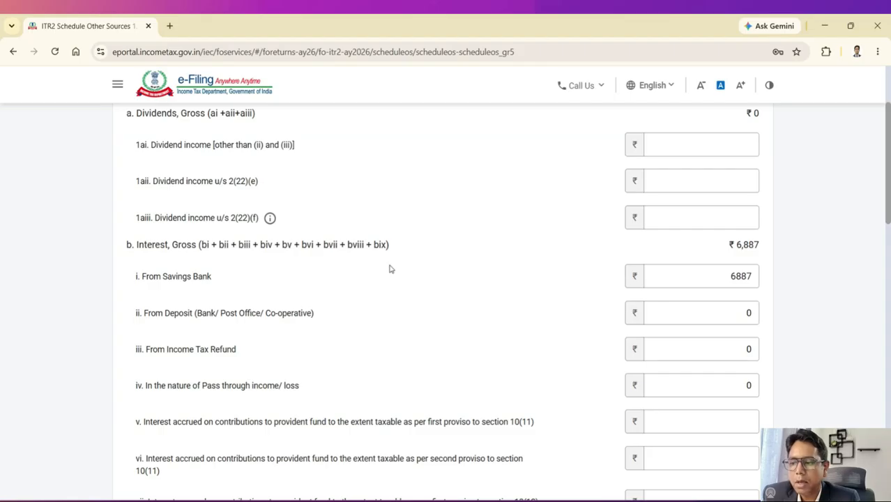
{"action": "scroll", "coordinate": [683, 282], "scroll_direction": "up", "scroll_amount": 1}
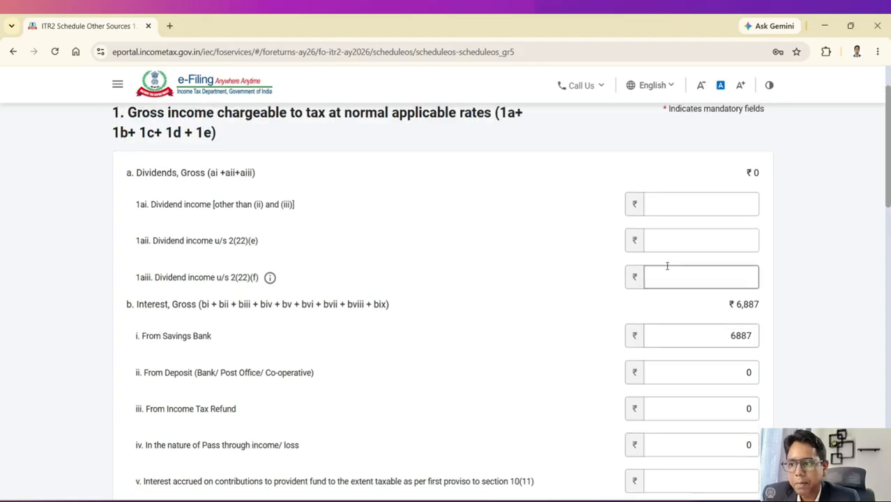
Step: Review the gross income fields and save the ₹6,887 savings bank interest total
{"action": "left_click", "coordinate": [691, 201]}
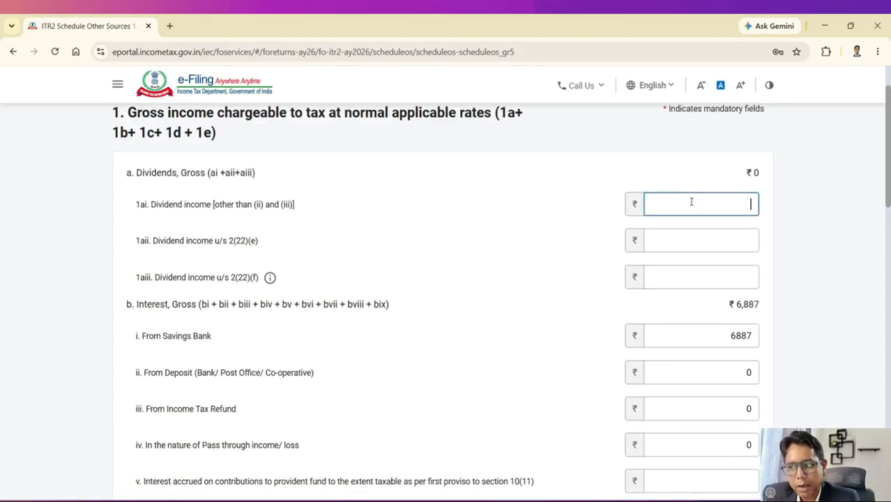
{"action": "scroll", "coordinate": [510, 275], "scroll_direction": "down", "scroll_amount": 1}
{"action": "scroll", "coordinate": [509, 275], "scroll_direction": "down", "scroll_amount": 1}
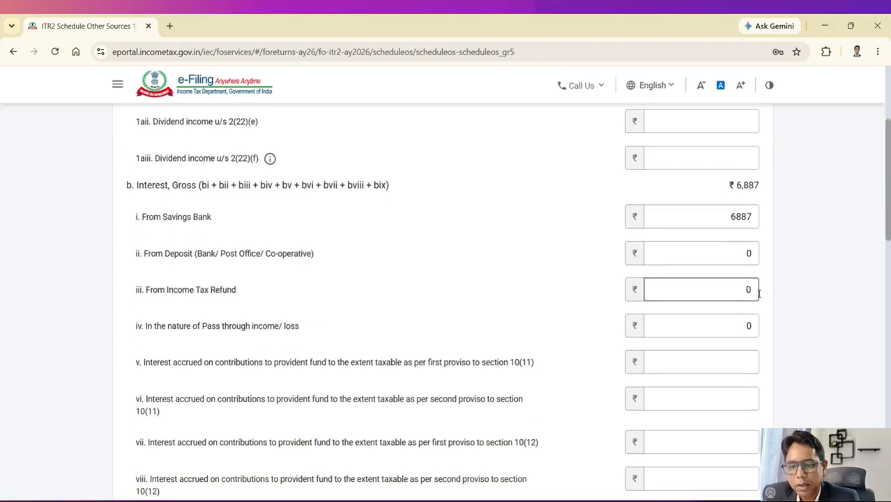
{"action": "scroll", "coordinate": [399, 289], "scroll_direction": "down", "scroll_amount": 1}
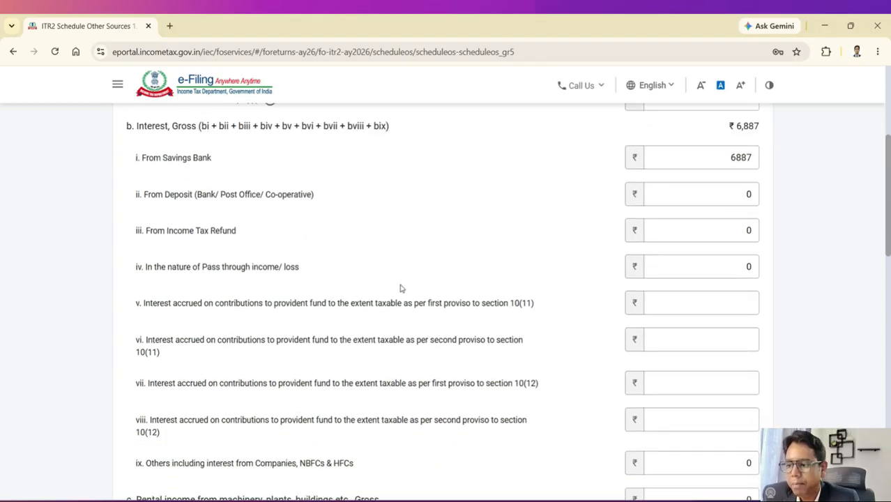
{"action": "scroll", "coordinate": [557, 296], "scroll_direction": "down", "scroll_amount": 2}
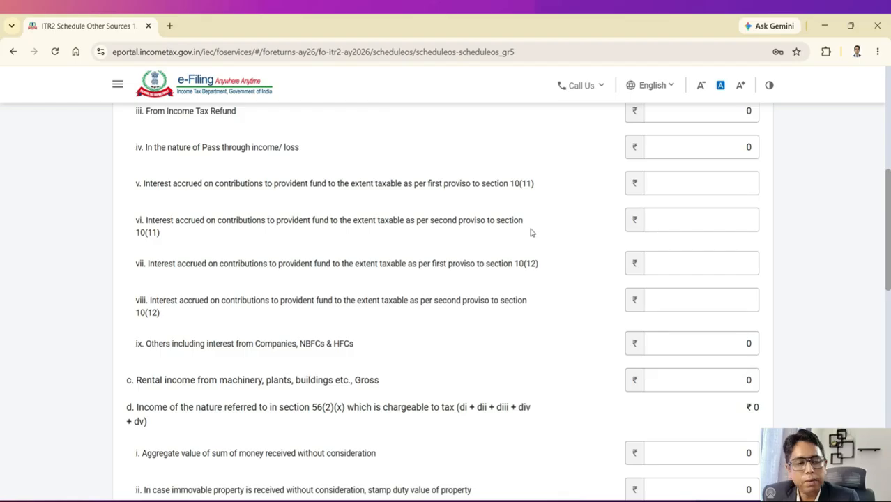
{"action": "scroll", "coordinate": [529, 232], "scroll_direction": "down", "scroll_amount": 6}
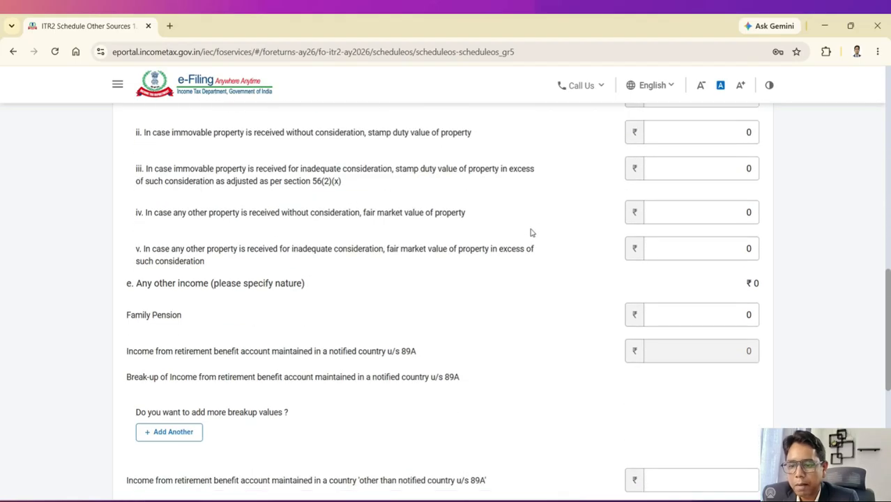
{"action": "scroll", "coordinate": [529, 232], "scroll_direction": "down", "scroll_amount": 6}
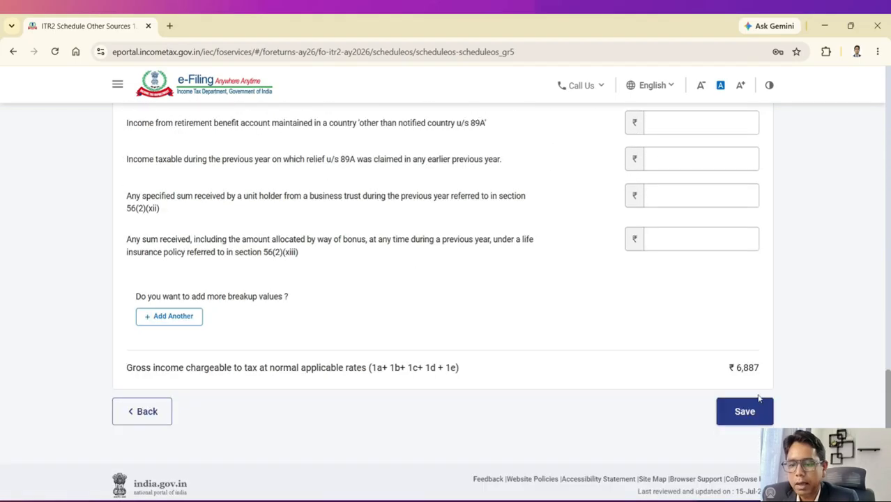
{"action": "left_click", "coordinate": [757, 422]}
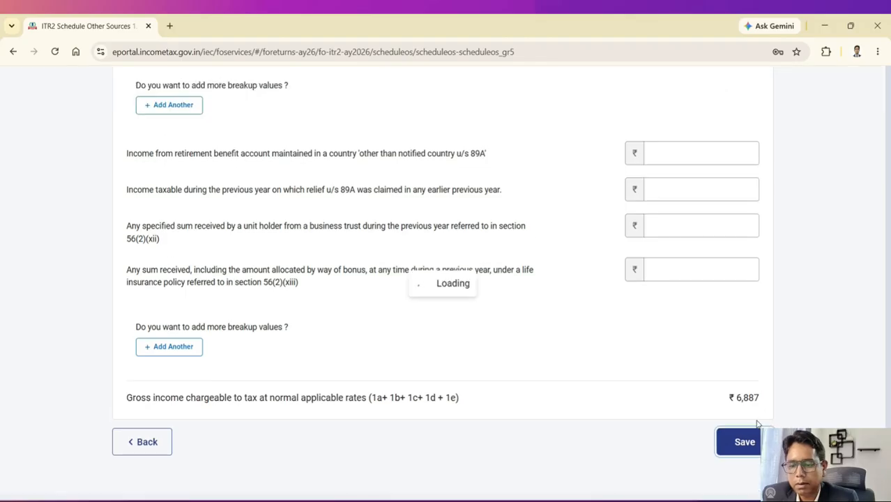
Step: Check the income chargeable at special rates section on the Other Sources summary
{"action": "scroll", "coordinate": [632, 311], "scroll_direction": "up", "scroll_amount": 10}
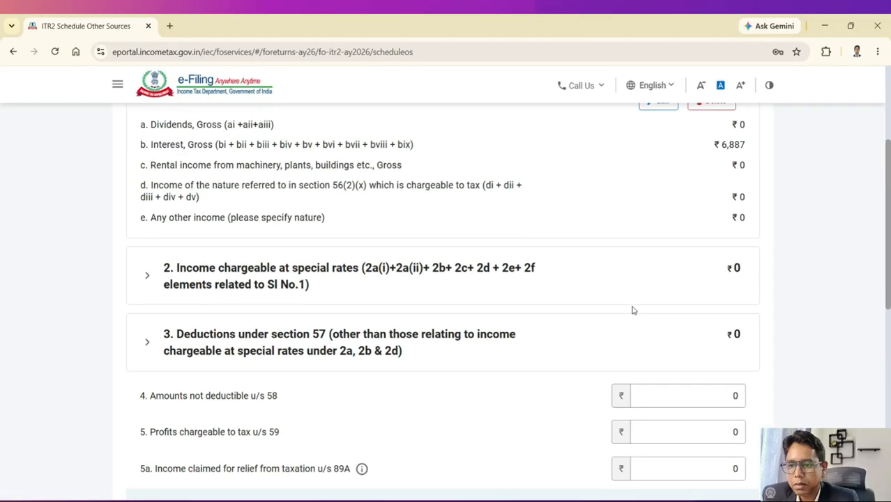
{"action": "scroll", "coordinate": [632, 310], "scroll_direction": "down", "scroll_amount": 6}
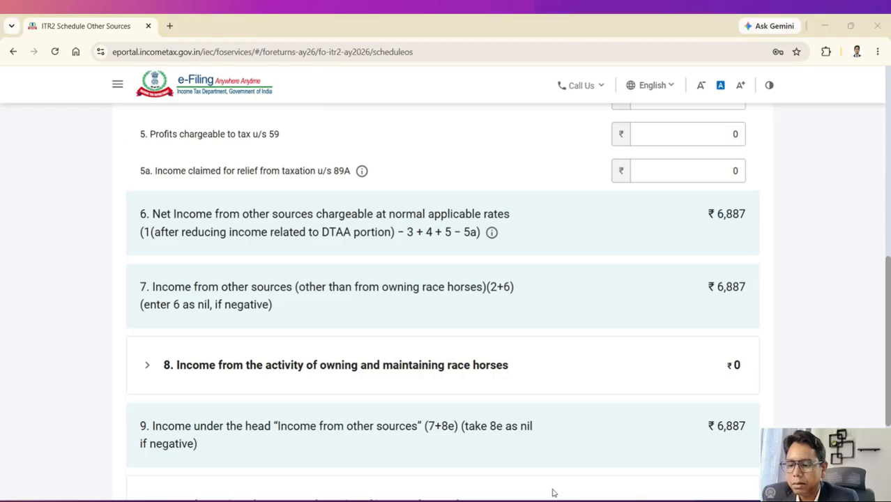
{"action": "scroll", "coordinate": [502, 481], "scroll_direction": "up", "scroll_amount": 5}
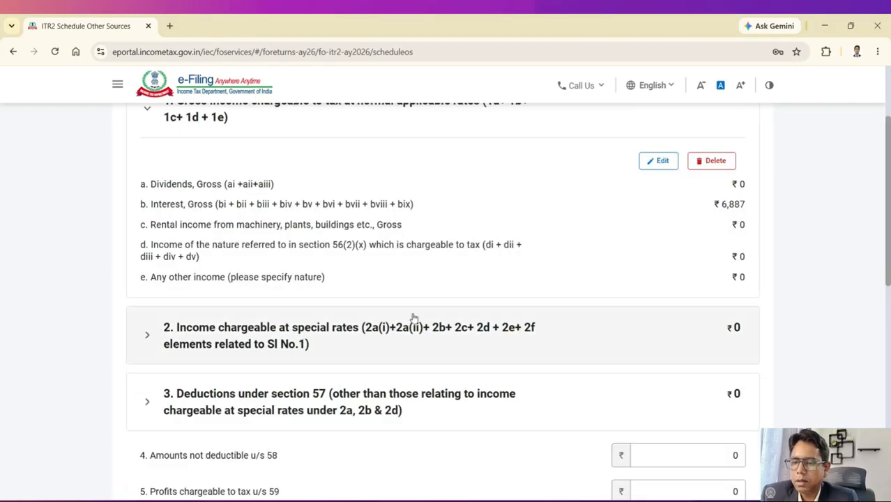
{"action": "scroll", "coordinate": [437, 241], "scroll_direction": "down", "scroll_amount": 1}
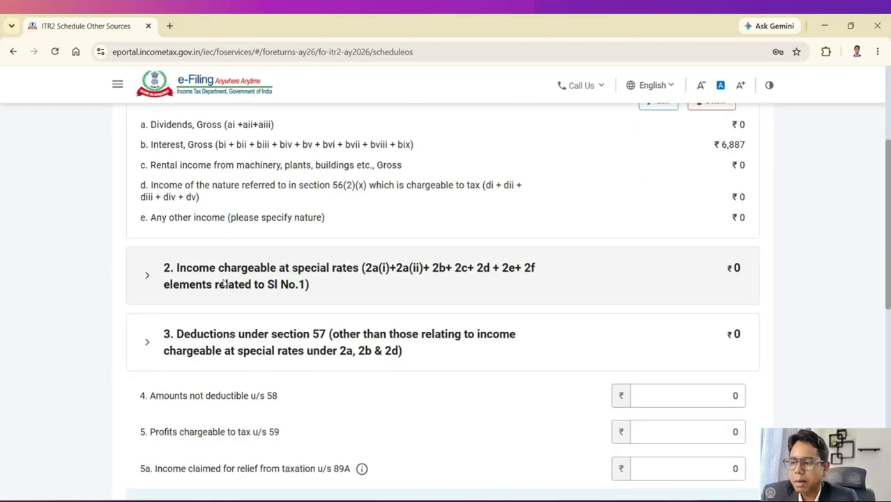
{"action": "left_click", "coordinate": [307, 284]}
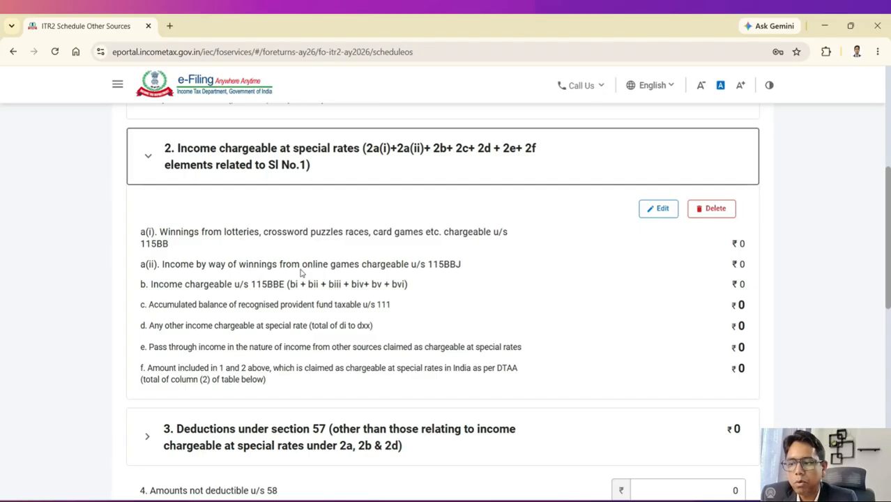
{"action": "left_click", "coordinate": [303, 158]}
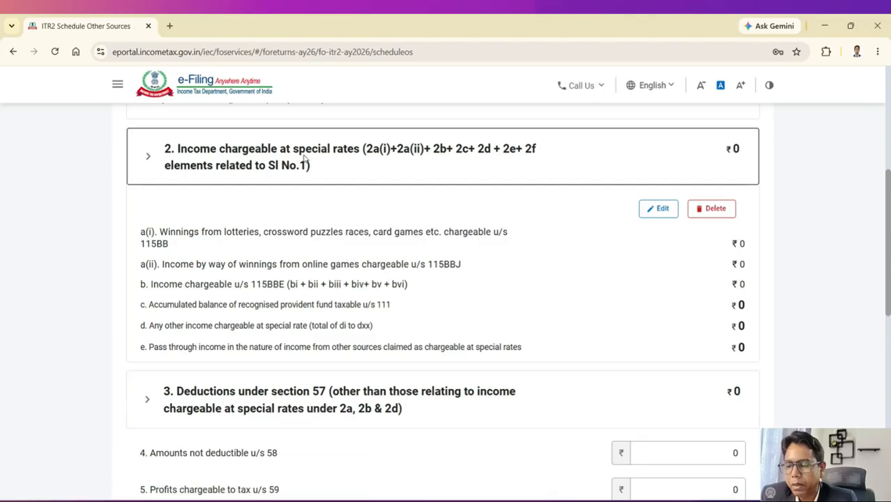
Step: Check the race horses income section shows nil
{"action": "scroll", "coordinate": [333, 220], "scroll_direction": "down", "scroll_amount": 3}
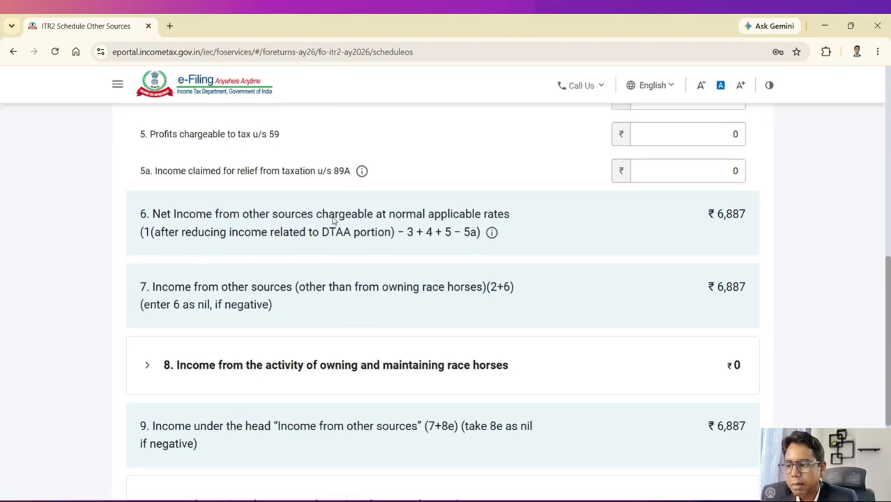
{"action": "scroll", "coordinate": [432, 279], "scroll_direction": "down", "scroll_amount": 1}
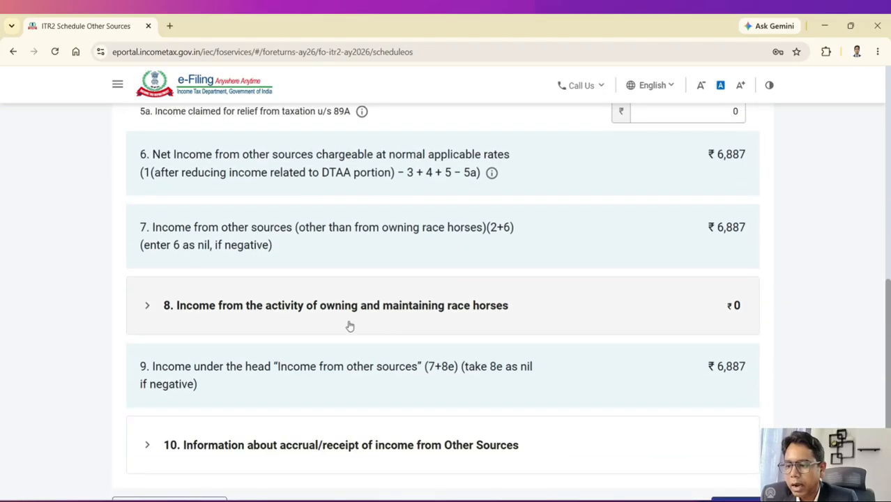
{"action": "left_click", "coordinate": [451, 315]}
{"action": "scroll", "coordinate": [453, 314], "scroll_direction": "down", "scroll_amount": 1}
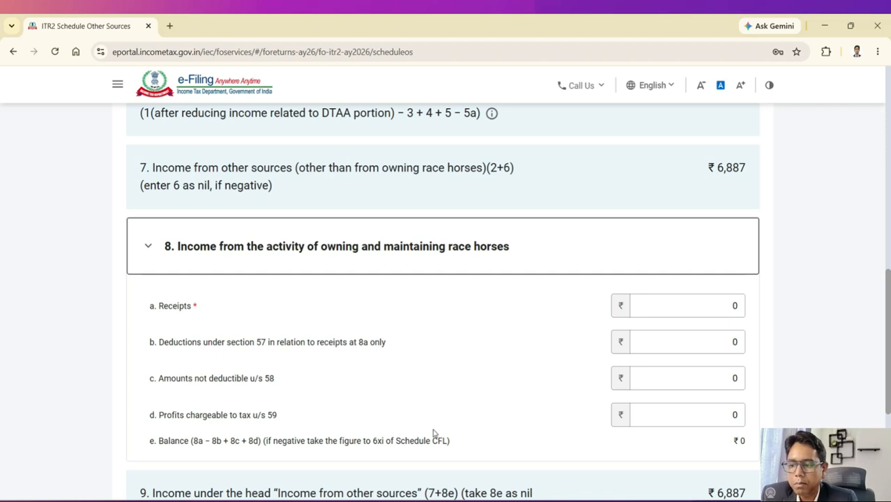
{"action": "left_click", "coordinate": [299, 264]}
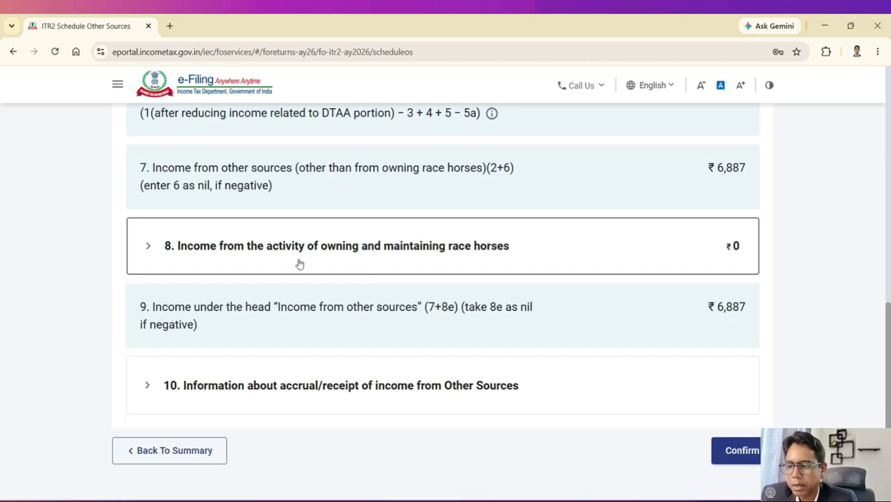
{"action": "scroll", "coordinate": [374, 277], "scroll_direction": "down", "scroll_amount": 2}
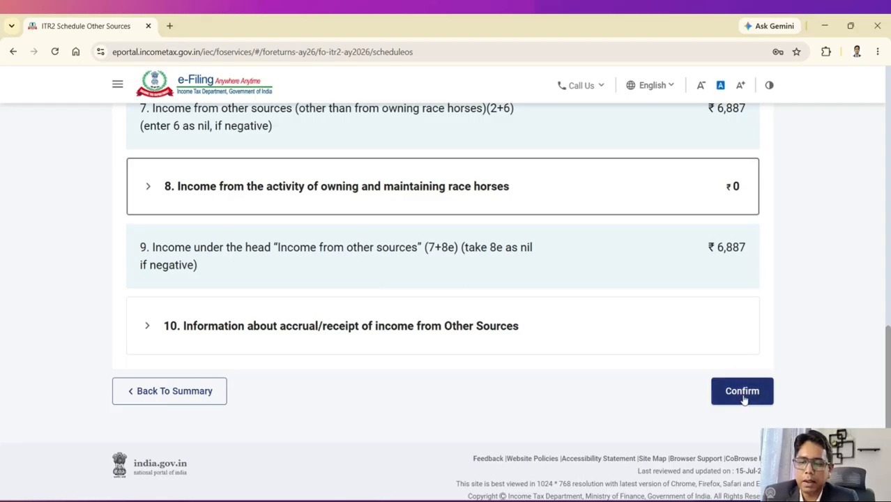
Step: Confirm Schedule Other Sources, then open Schedule CYLA showing salaries of ₹9,91,641
{"action": "left_click", "coordinate": [741, 392]}
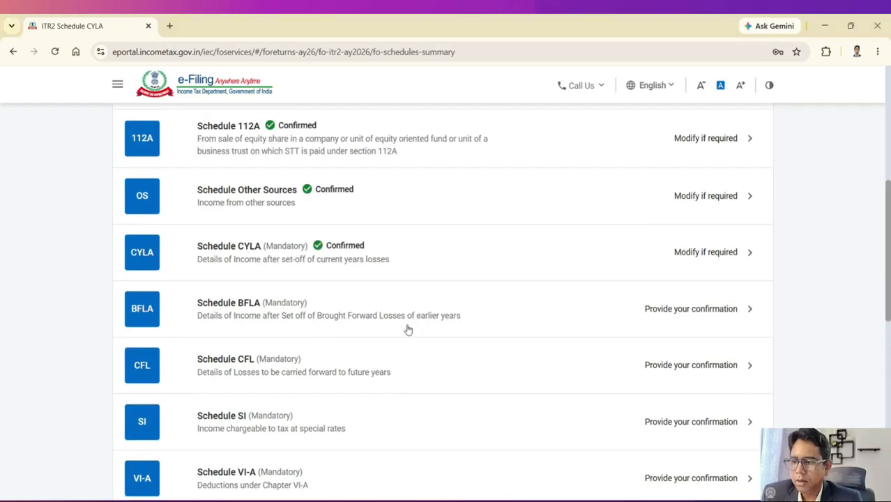
{"action": "scroll", "coordinate": [396, 261], "scroll_direction": "down", "scroll_amount": 1}
{"action": "scroll", "coordinate": [389, 249], "scroll_direction": "up", "scroll_amount": 1}
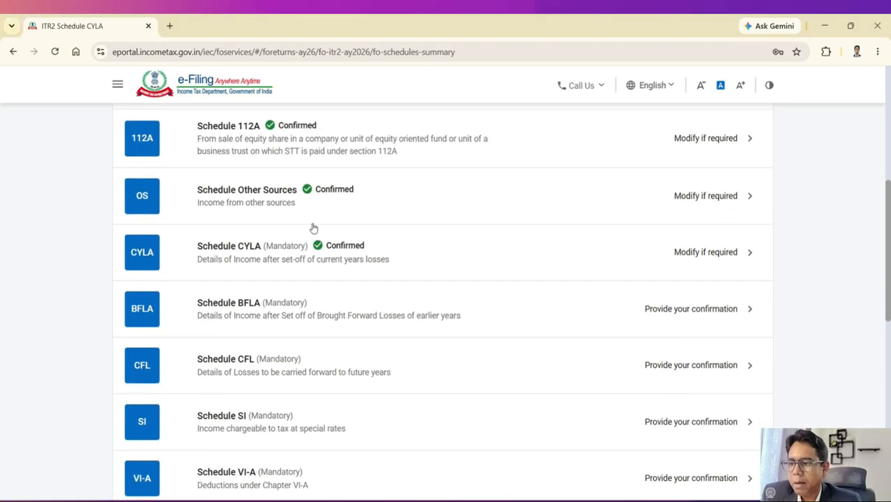
{"action": "left_click", "coordinate": [260, 254]}
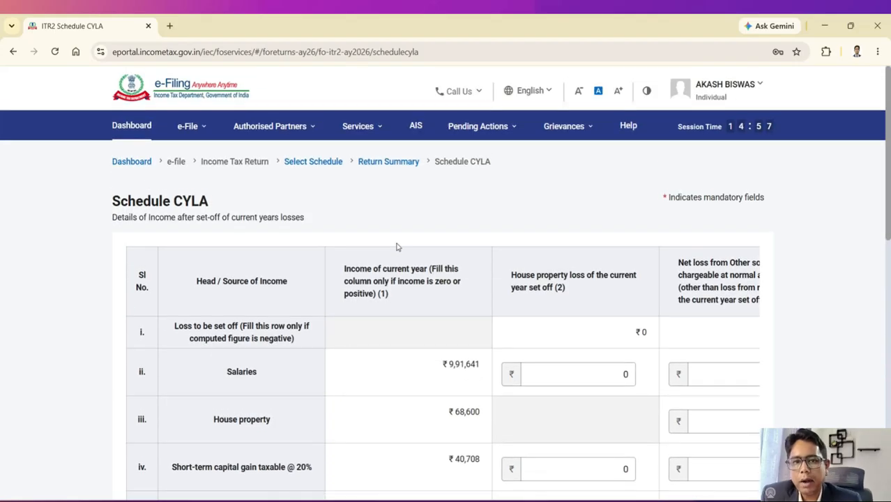
{"action": "scroll", "coordinate": [419, 238], "scroll_direction": "down", "scroll_amount": 3}
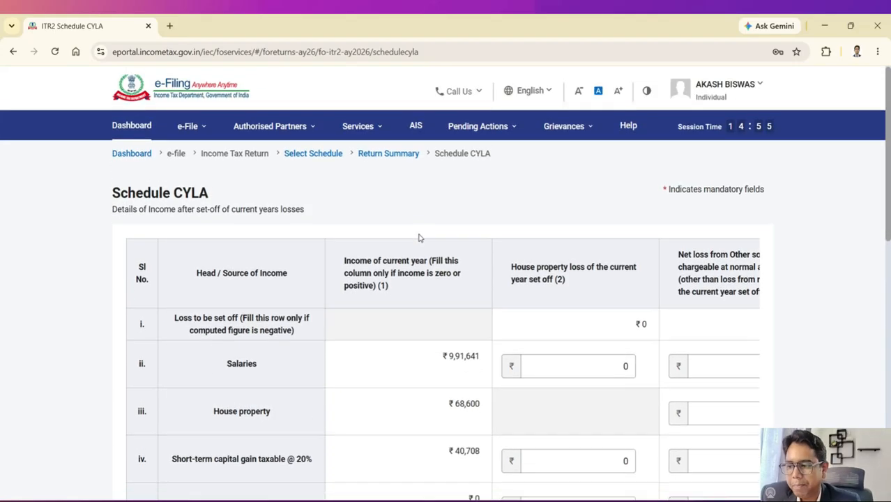
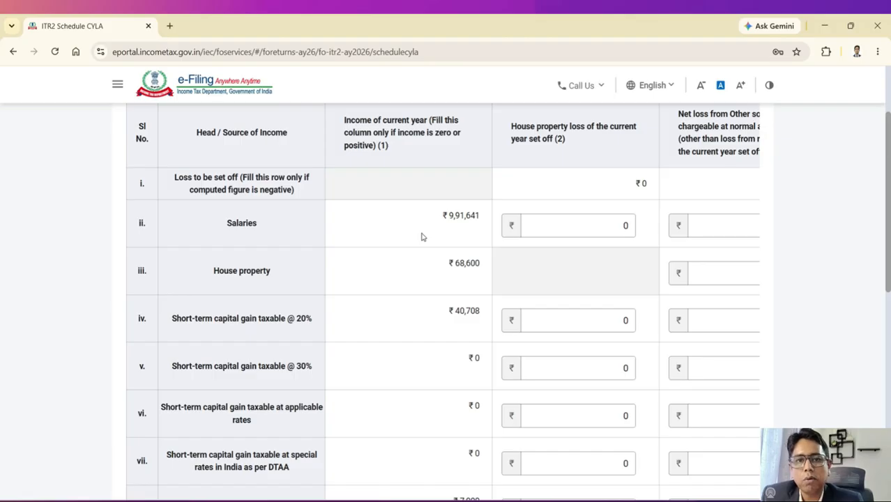
Step: Review the CYLA set-off table with every set-off at 0, and choose No to editing the auto-populated figures
{"action": "scroll", "coordinate": [421, 237], "scroll_direction": "up", "scroll_amount": 3}
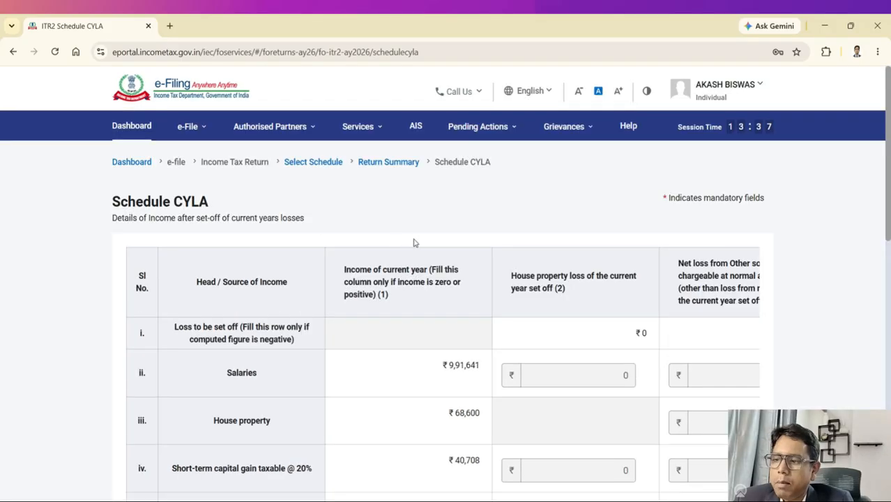
{"action": "scroll", "coordinate": [414, 243], "scroll_direction": "down", "scroll_amount": 2}
{"action": "scroll", "coordinate": [414, 242], "scroll_direction": "down", "scroll_amount": 6}
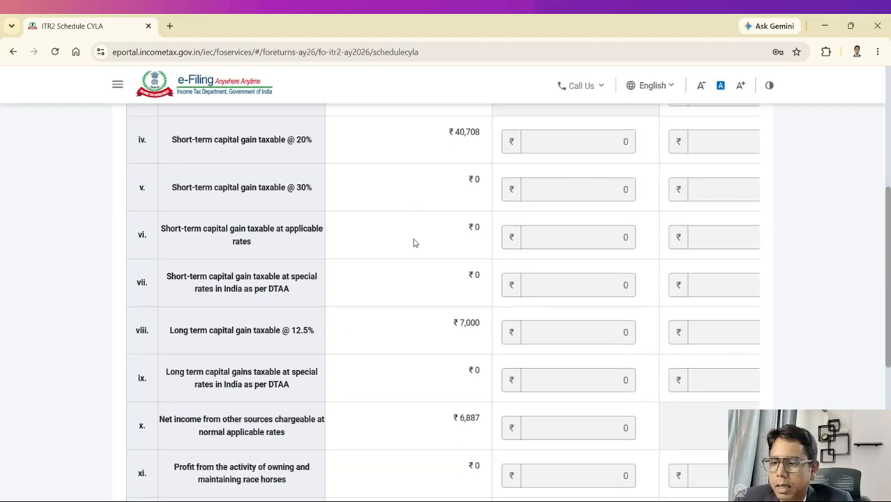
{"action": "scroll", "coordinate": [415, 242], "scroll_direction": "up", "scroll_amount": 2}
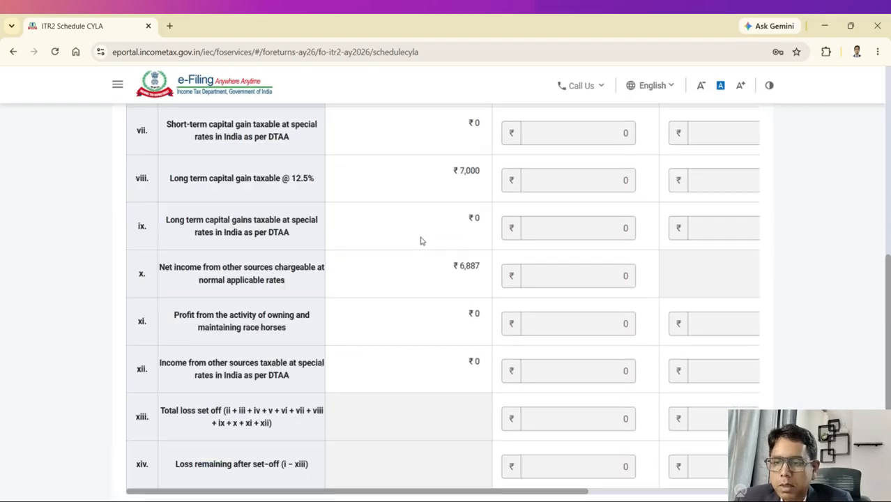
{"action": "scroll", "coordinate": [419, 239], "scroll_direction": "down", "scroll_amount": 2}
{"action": "scroll", "coordinate": [420, 240], "scroll_direction": "up", "scroll_amount": 5}
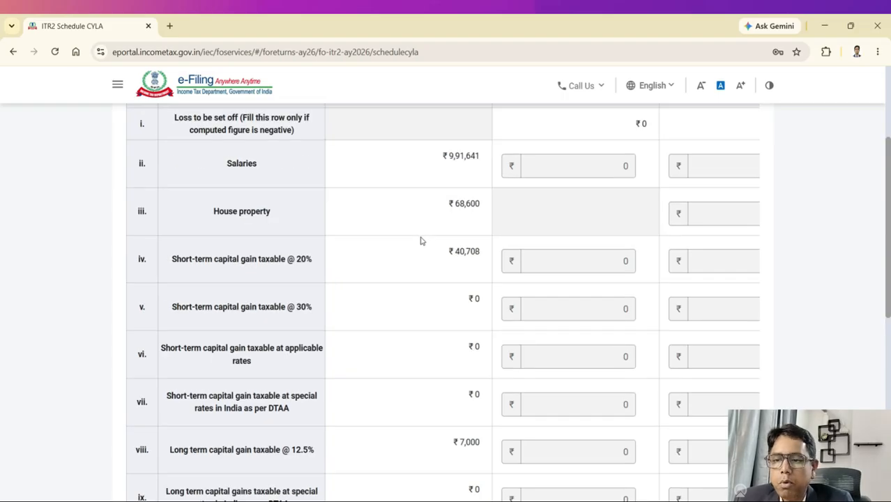
{"action": "scroll", "coordinate": [420, 241], "scroll_direction": "down", "scroll_amount": 3}
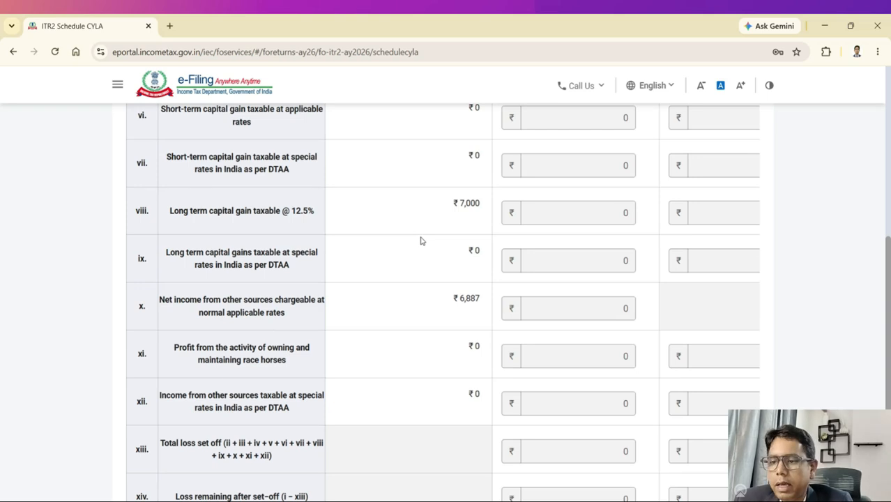
{"action": "scroll", "coordinate": [420, 241], "scroll_direction": "down", "scroll_amount": 2}
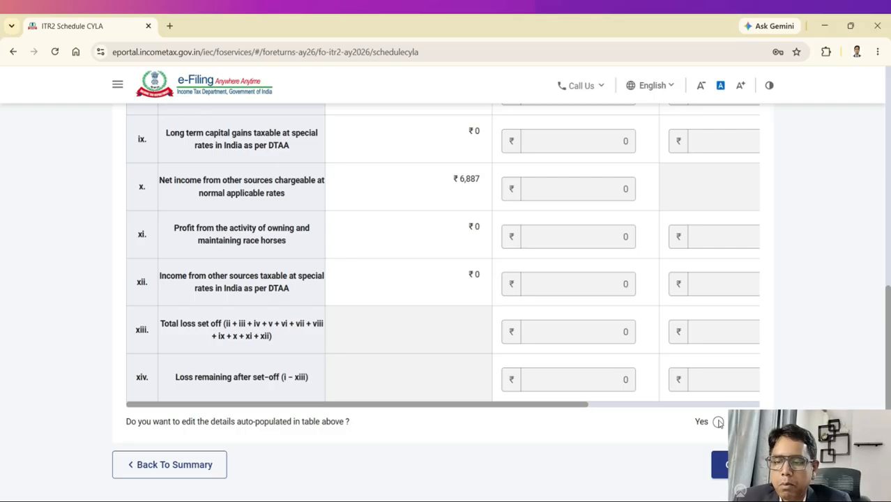
{"action": "scroll", "coordinate": [637, 324], "scroll_direction": "up", "scroll_amount": 3}
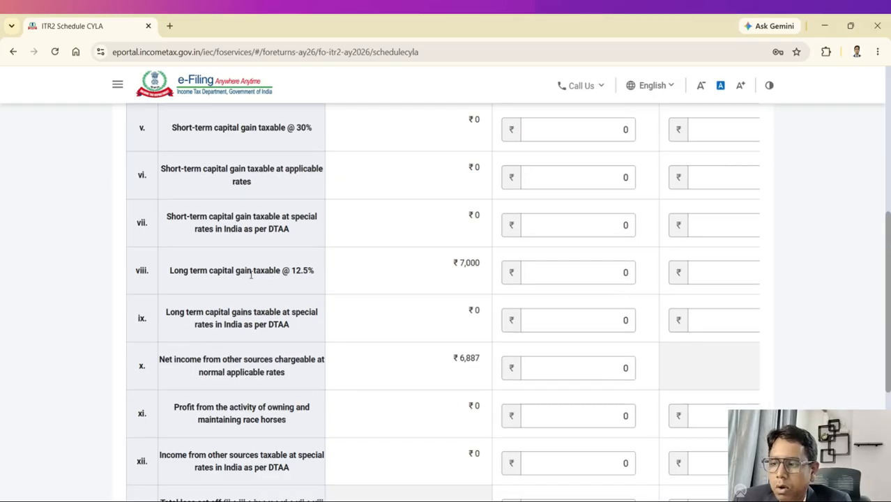
{"action": "scroll", "coordinate": [545, 310], "scroll_direction": "up", "scroll_amount": 4}
{"action": "scroll", "coordinate": [697, 201], "scroll_direction": "up", "scroll_amount": 1}
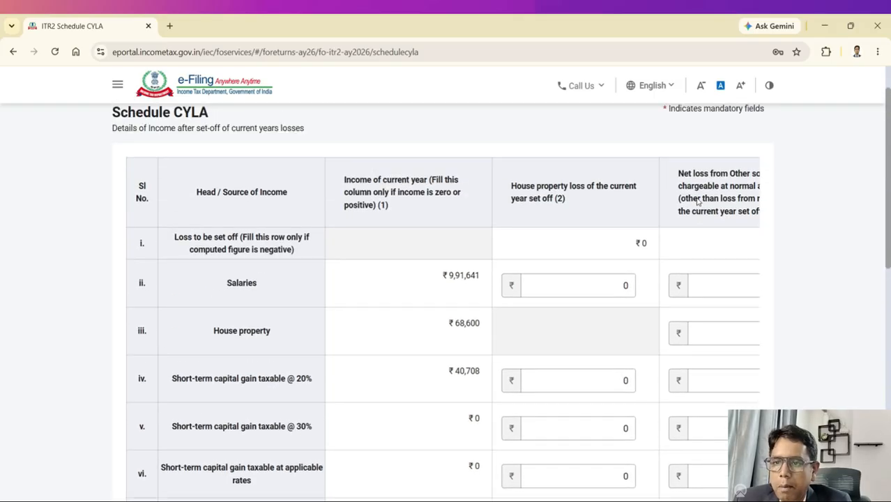
{"action": "scroll", "coordinate": [689, 377], "scroll_direction": "down", "scroll_amount": 6}
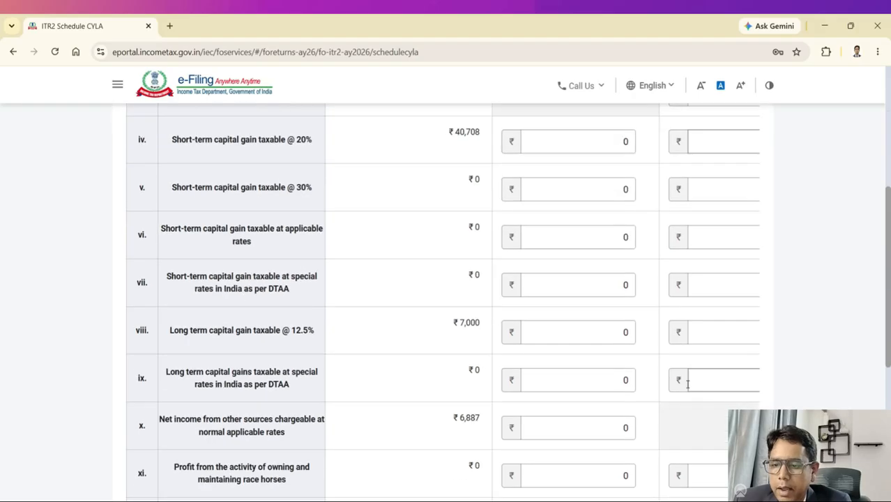
{"action": "left_click_drag", "start_coordinate": [566, 468], "coordinate": [694, 451]}
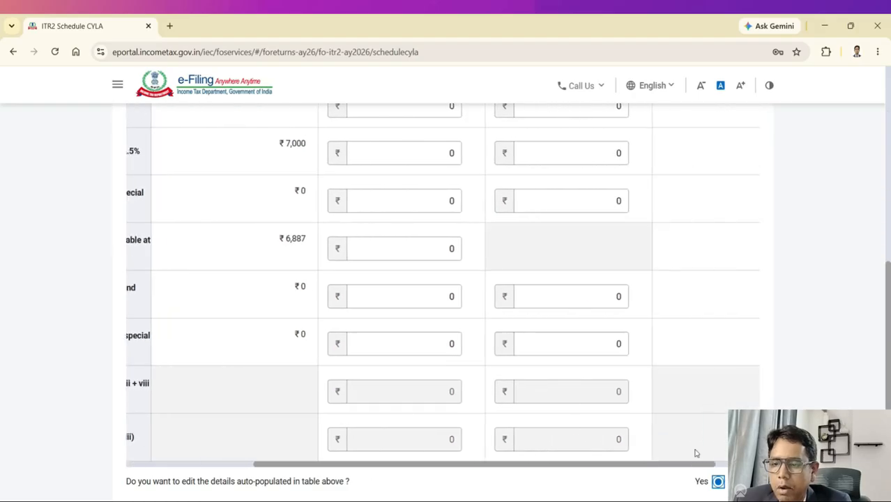
{"action": "scroll", "coordinate": [664, 324], "scroll_direction": "up", "scroll_amount": 2}
{"action": "left_click", "coordinate": [586, 279]}
{"action": "scroll", "coordinate": [585, 279], "scroll_direction": "up", "scroll_amount": 5}
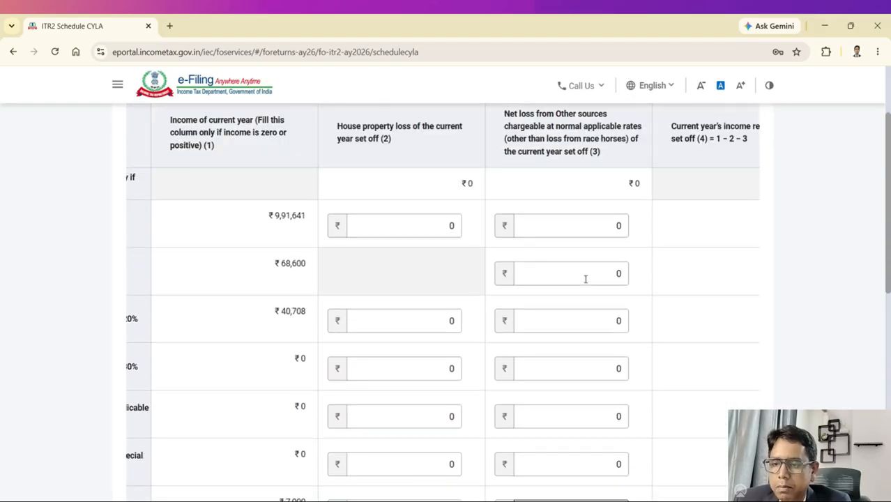
{"action": "scroll", "coordinate": [585, 278], "scroll_direction": "down", "scroll_amount": 7}
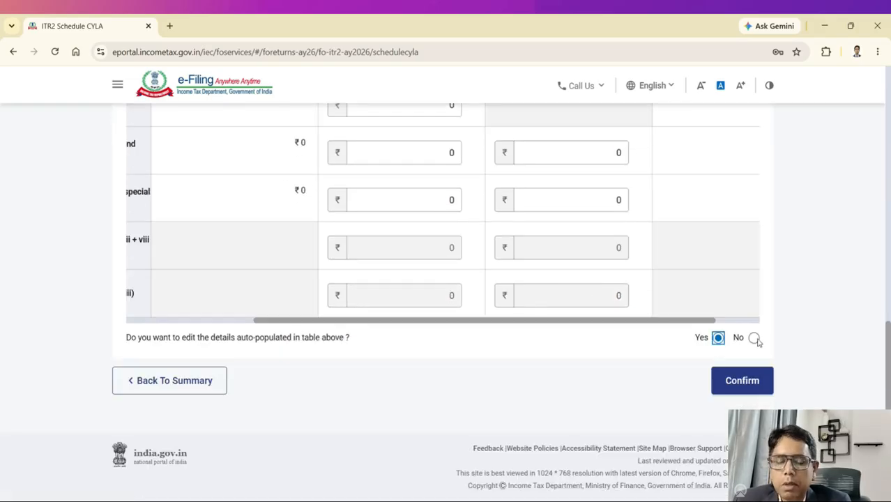
{"action": "left_click", "coordinate": [754, 338]}
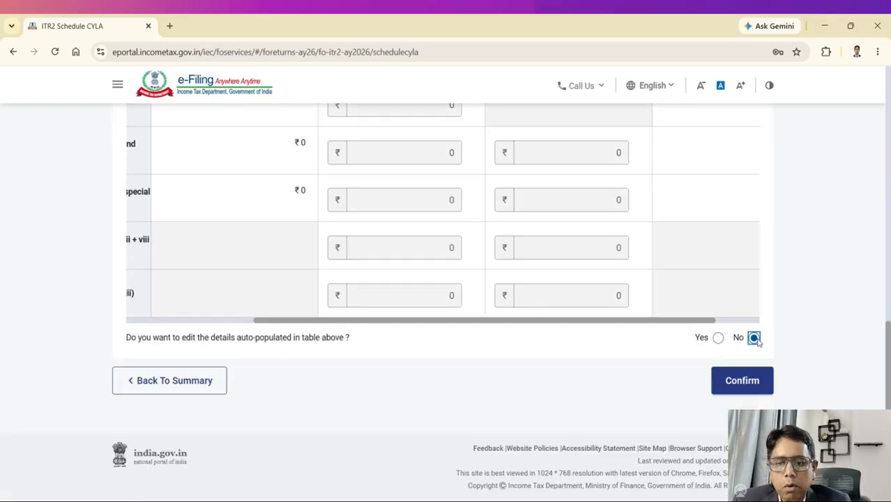
Step: Confirm Schedule CYLA, then confirm Schedule BFLA unedited with ₹11,14,836 remaining after set-off
{"action": "left_click", "coordinate": [740, 381]}
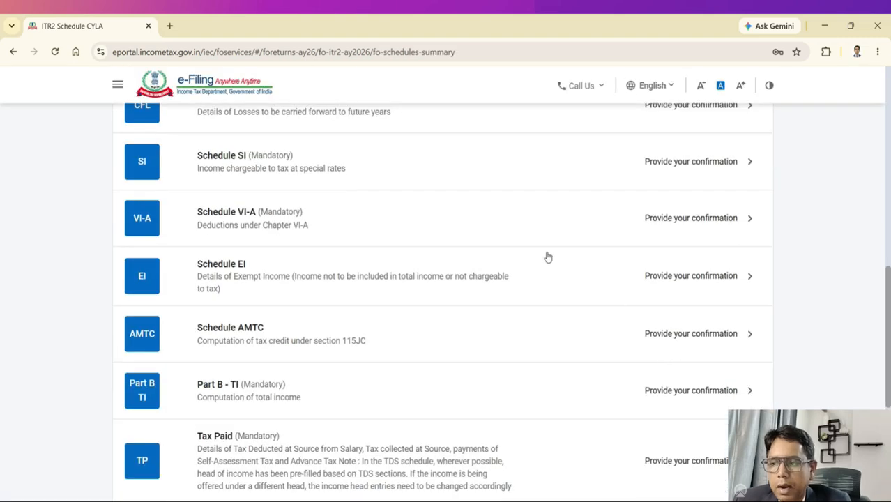
{"action": "scroll", "coordinate": [531, 239], "scroll_direction": "up", "scroll_amount": 3}
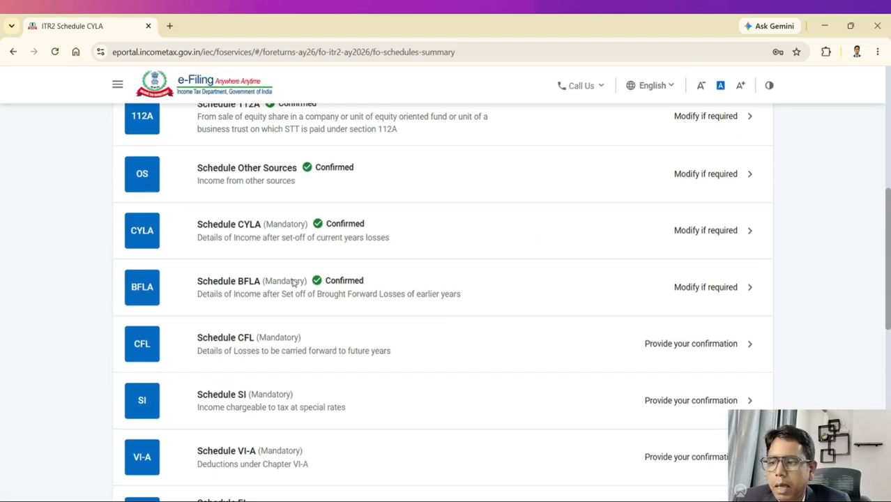
{"action": "left_click", "coordinate": [294, 283]}
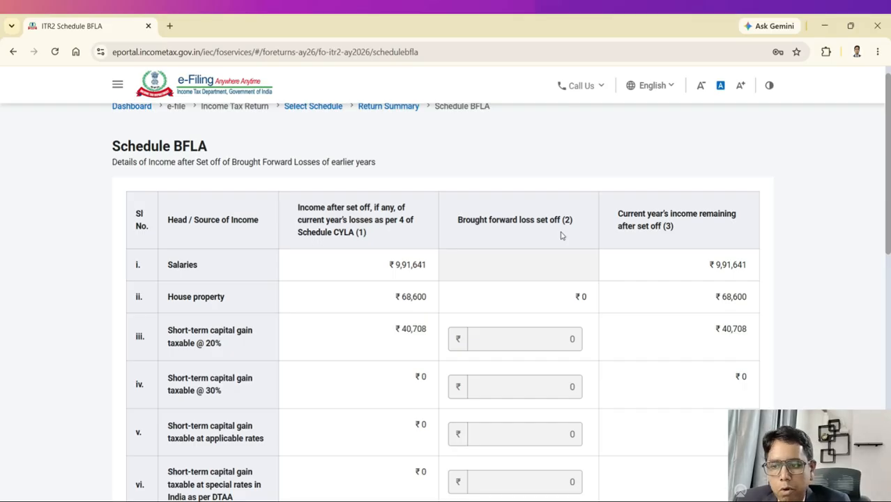
{"action": "scroll", "coordinate": [561, 235], "scroll_direction": "down", "scroll_amount": 3}
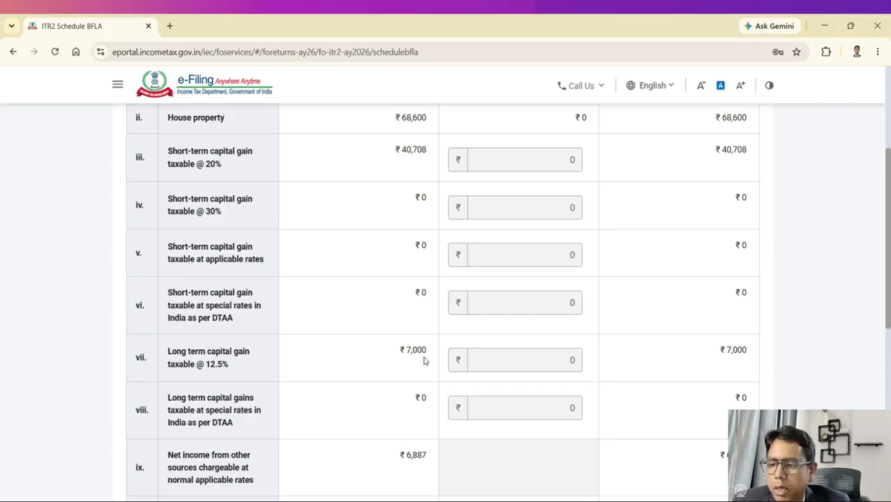
{"action": "scroll", "coordinate": [537, 350], "scroll_direction": "down", "scroll_amount": 5}
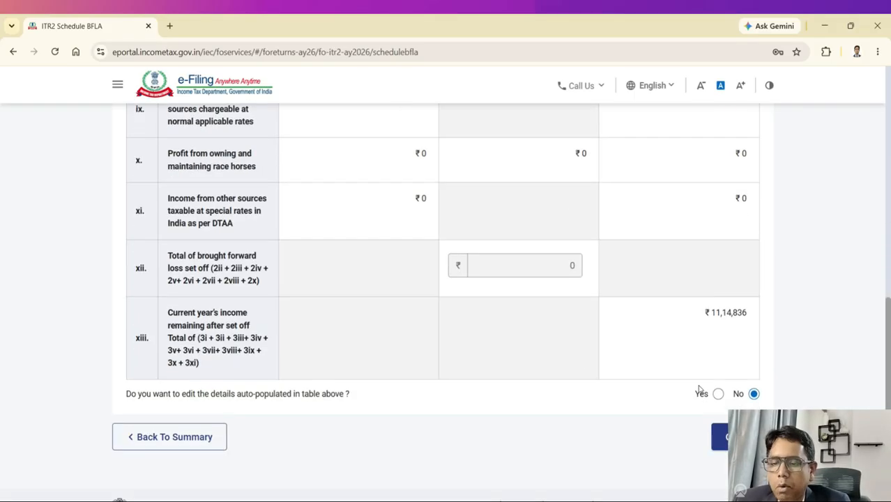
{"action": "scroll", "coordinate": [547, 299], "scroll_direction": "up", "scroll_amount": 5}
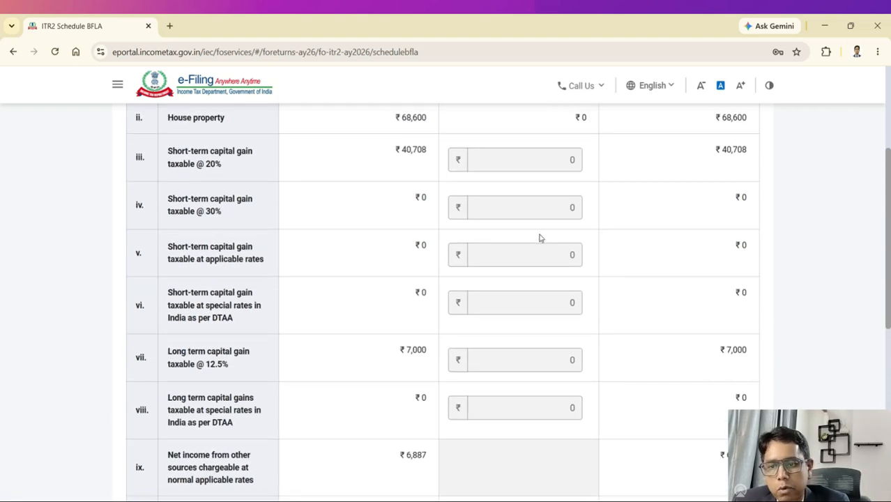
{"action": "scroll", "coordinate": [539, 237], "scroll_direction": "down", "scroll_amount": 5}
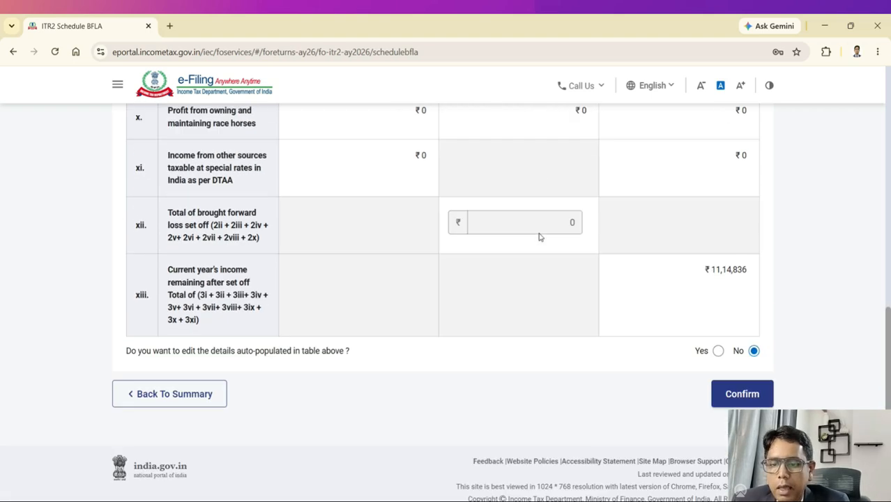
{"action": "left_click", "coordinate": [734, 386]}
Step: Open Schedule CFL and check its loss table: every assessment year is blank and totals are ₹0
{"action": "scroll", "coordinate": [474, 279], "scroll_direction": "down", "scroll_amount": 2}
{"action": "scroll", "coordinate": [474, 279], "scroll_direction": "up", "scroll_amount": 4}
{"action": "scroll", "coordinate": [474, 279], "scroll_direction": "up", "scroll_amount": 1}
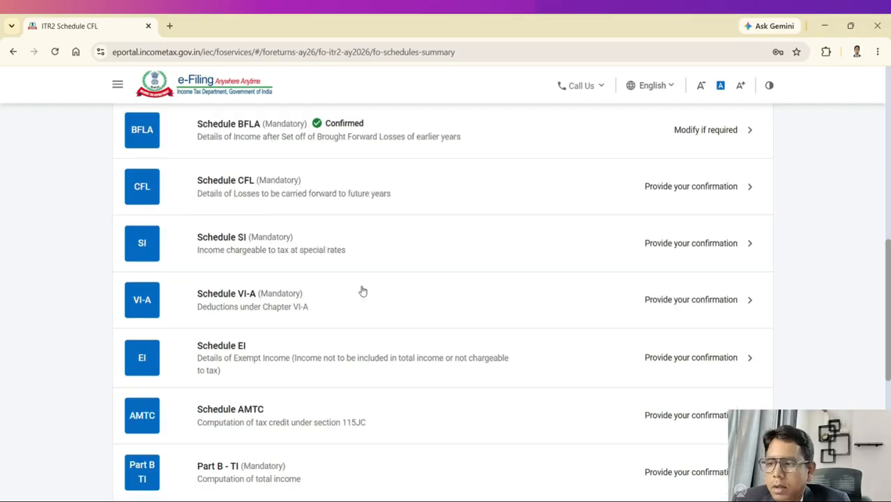
{"action": "scroll", "coordinate": [356, 273], "scroll_direction": "up", "scroll_amount": 1}
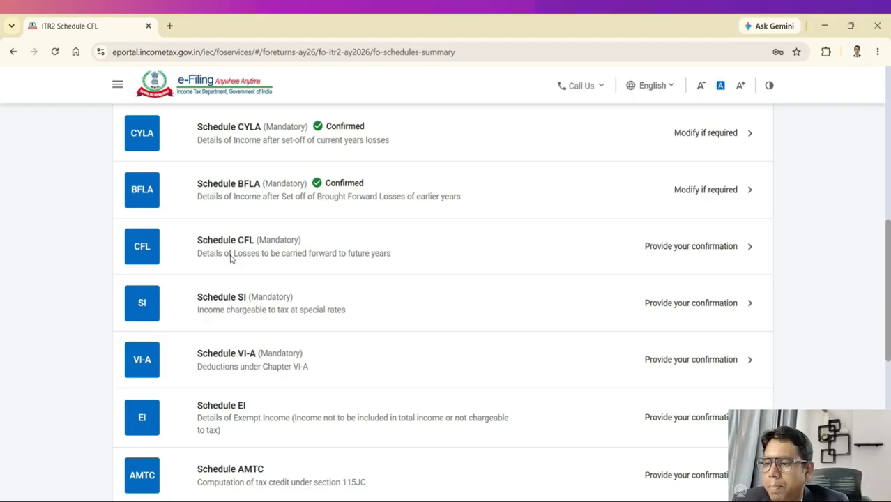
{"action": "left_click", "coordinate": [232, 257]}
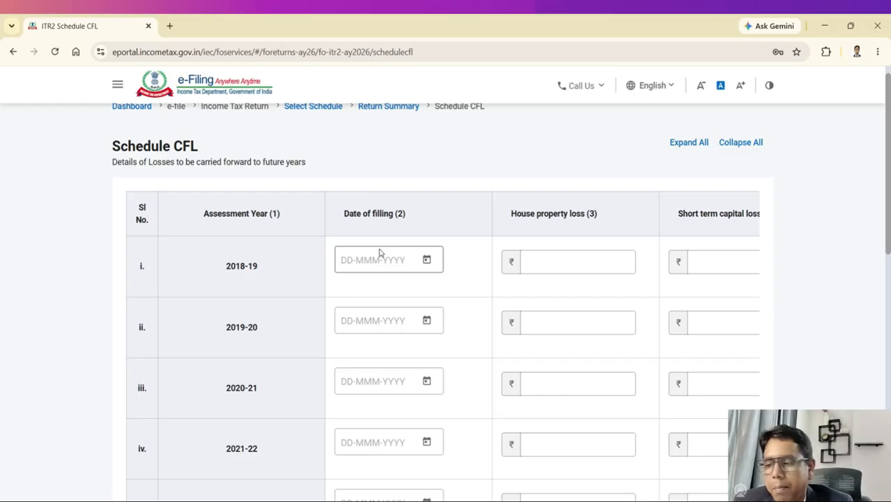
{"action": "scroll", "coordinate": [380, 253], "scroll_direction": "down", "scroll_amount": 5}
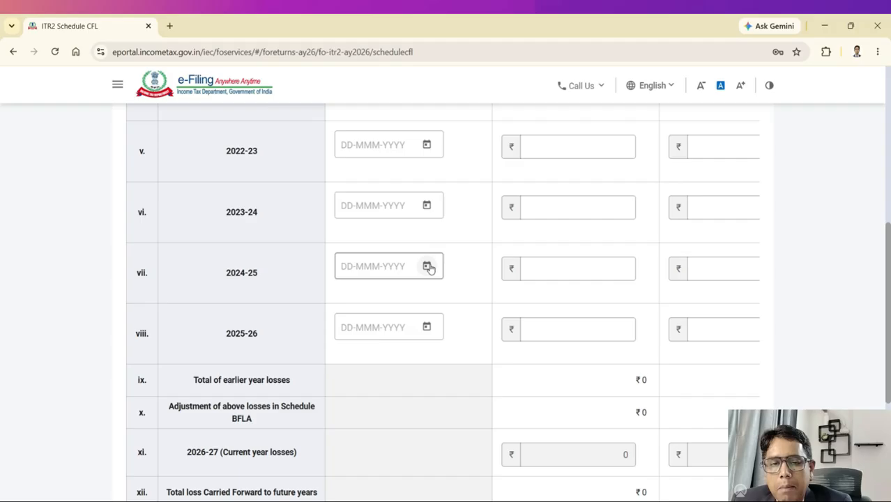
{"action": "scroll", "coordinate": [429, 269], "scroll_direction": "up", "scroll_amount": 6}
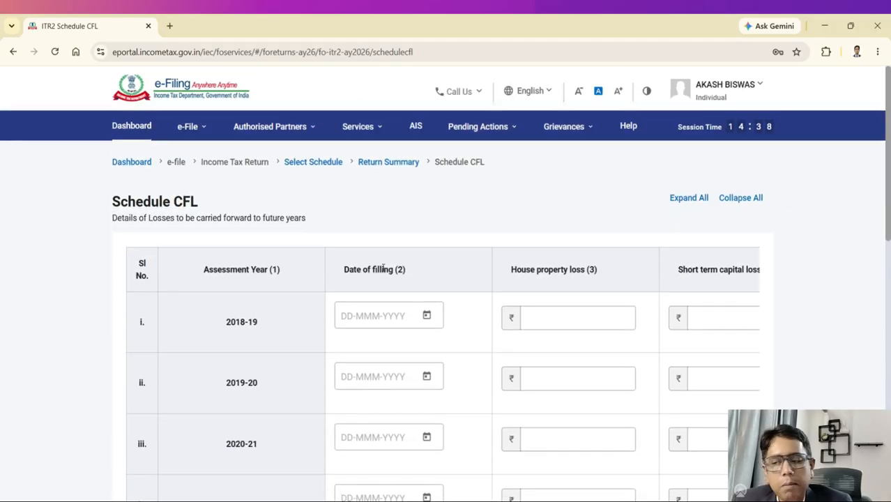
{"action": "left_click", "coordinate": [203, 128]}
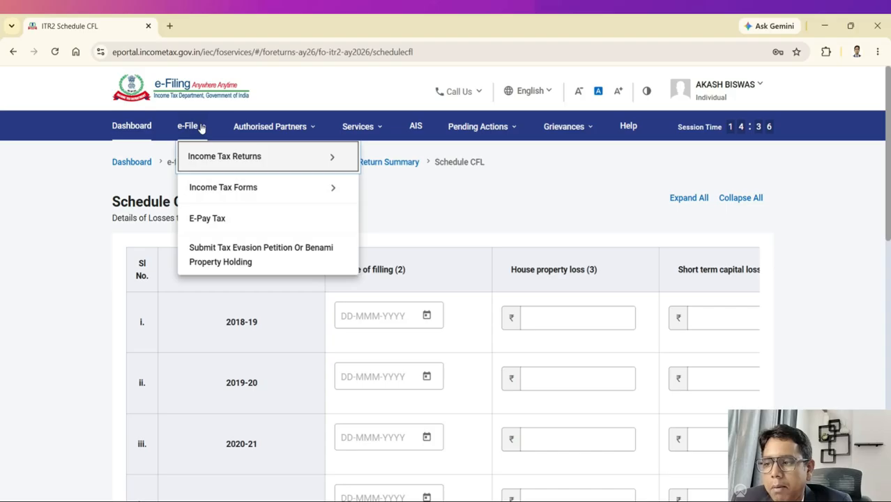
{"action": "mouse_move", "coordinate": [212, 158]}
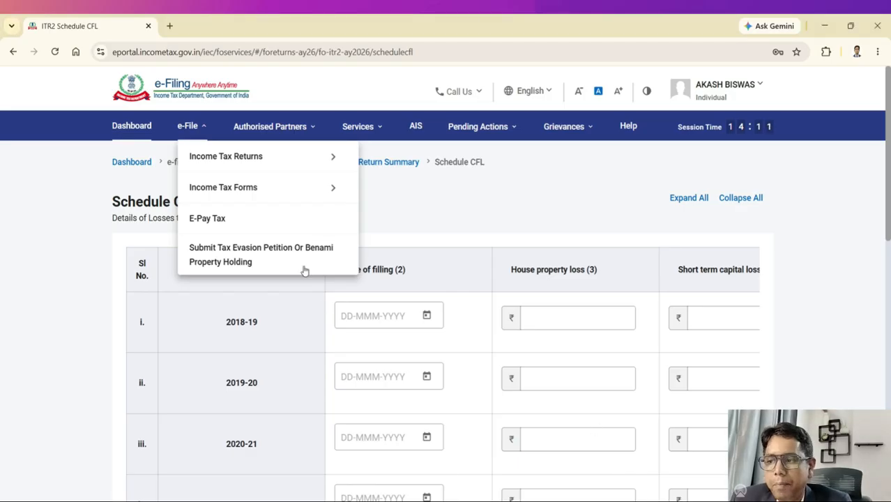
{"action": "mouse_move", "coordinate": [269, 158]}
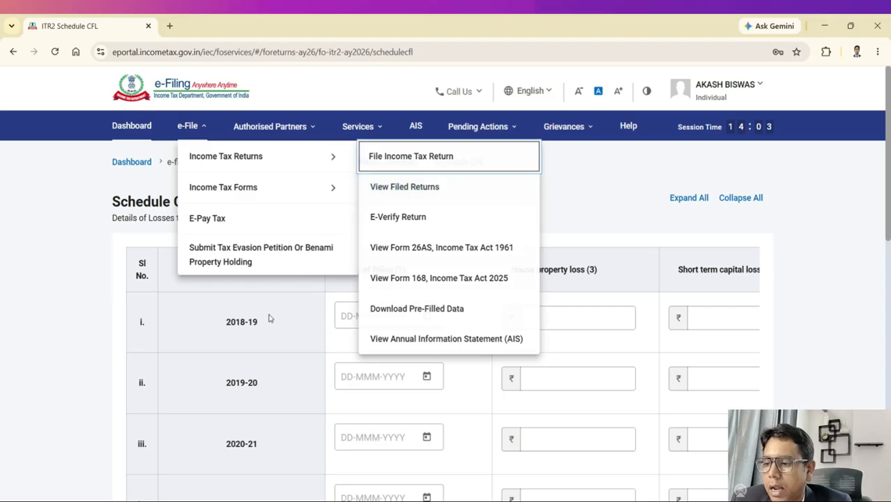
{"action": "scroll", "coordinate": [273, 339], "scroll_direction": "down", "scroll_amount": 2}
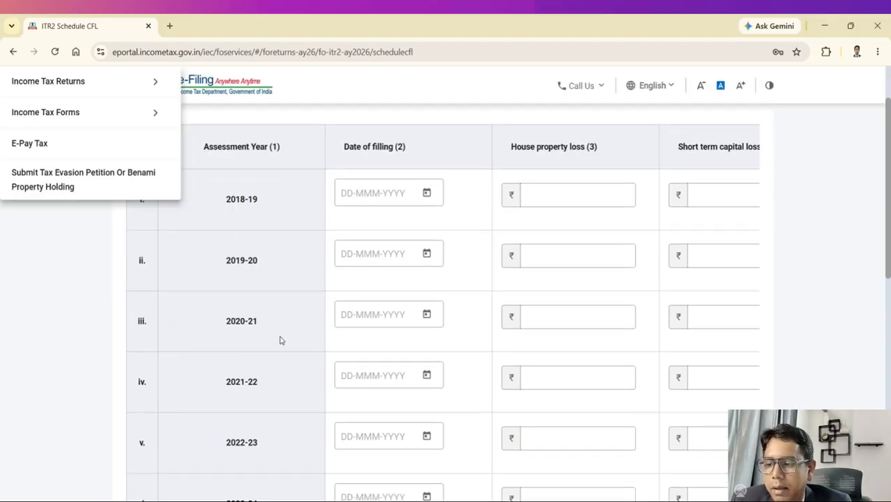
{"action": "scroll", "coordinate": [293, 283], "scroll_direction": "down", "scroll_amount": 3}
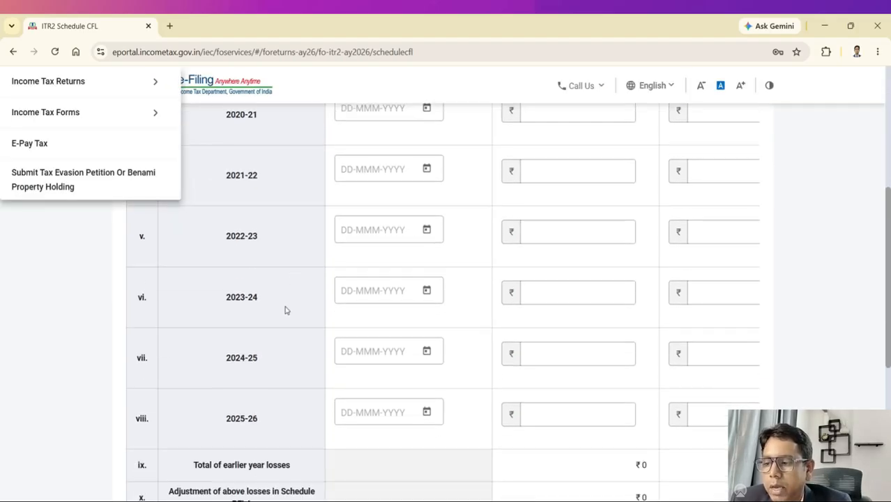
{"action": "scroll", "coordinate": [342, 327], "scroll_direction": "down", "scroll_amount": 2}
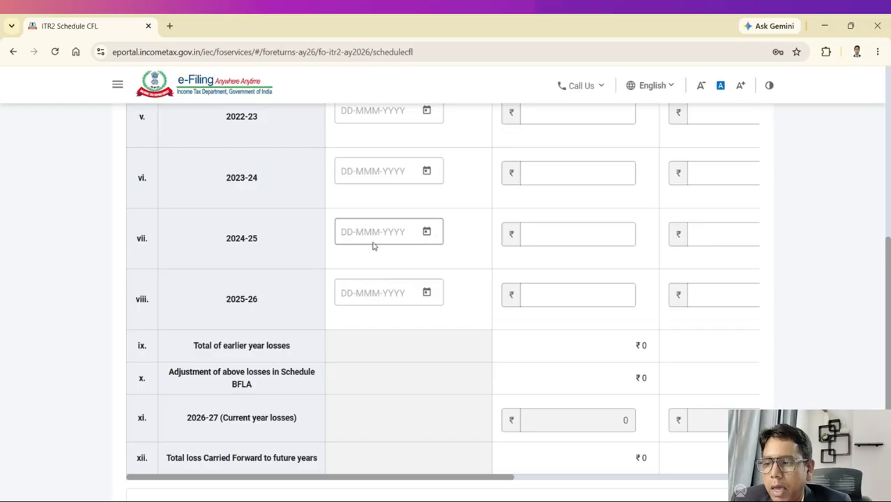
{"action": "scroll", "coordinate": [432, 240], "scroll_direction": "down", "scroll_amount": 1}
Step: Set the 2025-26 Date of filing to 16-Jul-2025 using the calendar
{"action": "left_click", "coordinate": [427, 232]}
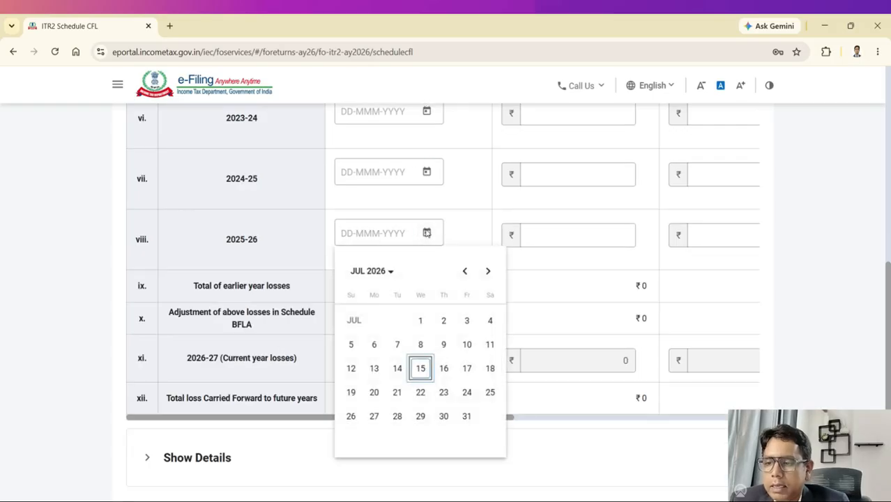
{"action": "left_click", "coordinate": [384, 271]}
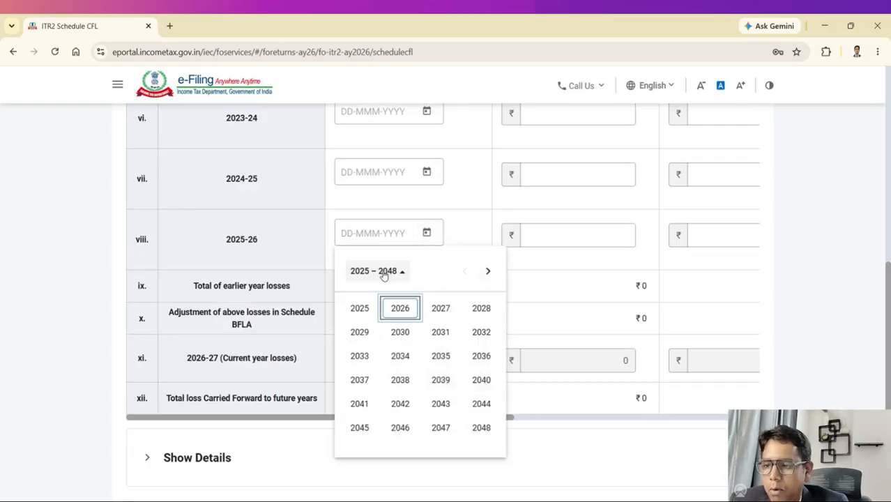
{"action": "left_click", "coordinate": [360, 309]}
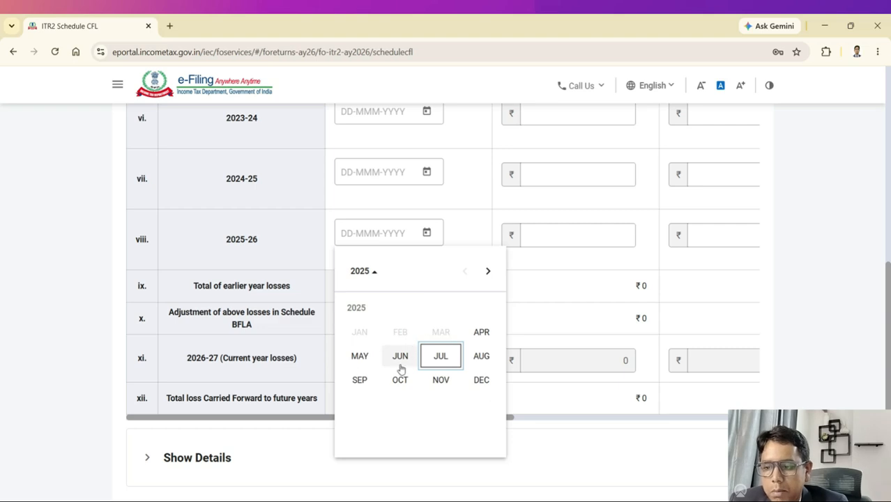
{"action": "left_click", "coordinate": [440, 357]}
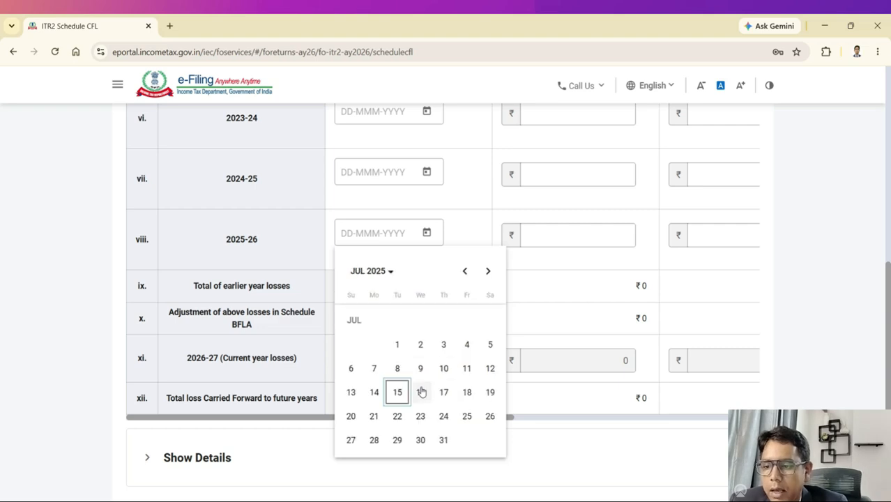
{"action": "left_click", "coordinate": [420, 389]}
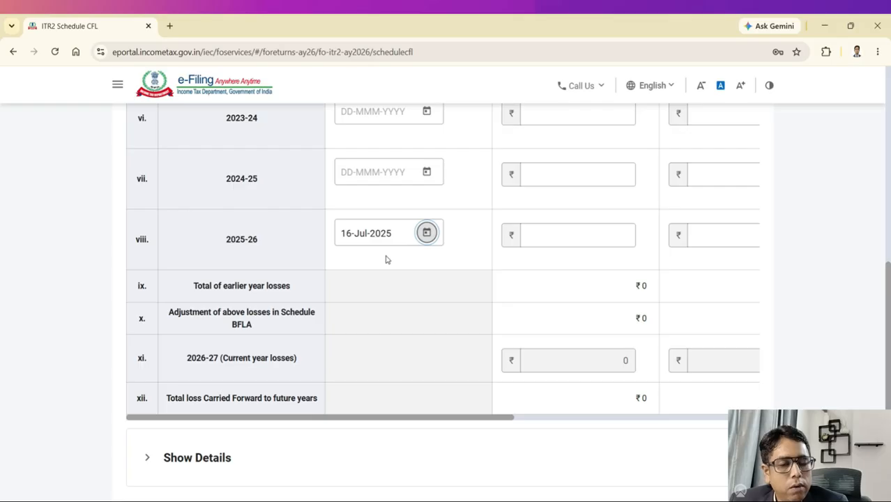
{"action": "left_click", "coordinate": [575, 237]}
Step: Review the CFL loss table and expand Show Details for the year-wise loss breakdown
{"action": "scroll", "coordinate": [598, 239], "scroll_direction": "up", "scroll_amount": 6}
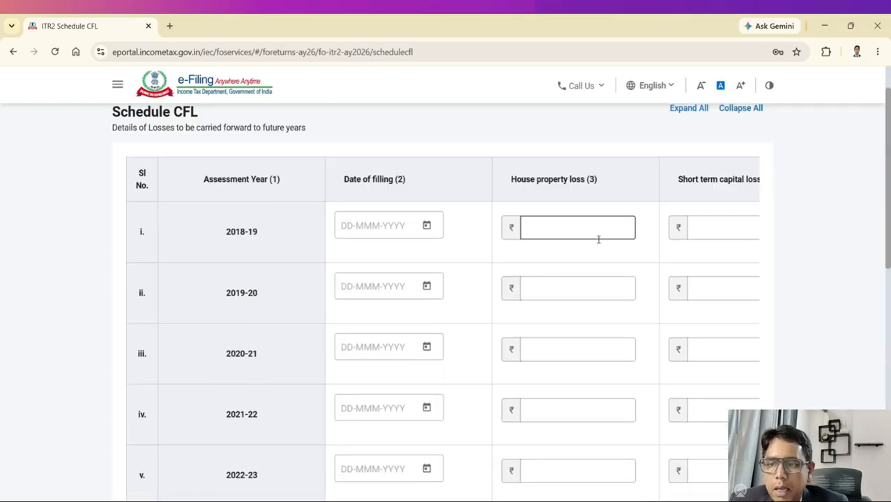
{"action": "scroll", "coordinate": [586, 197], "scroll_direction": "down", "scroll_amount": 5}
{"action": "left_click_drag", "start_coordinate": [480, 476], "coordinate": [308, 399]}
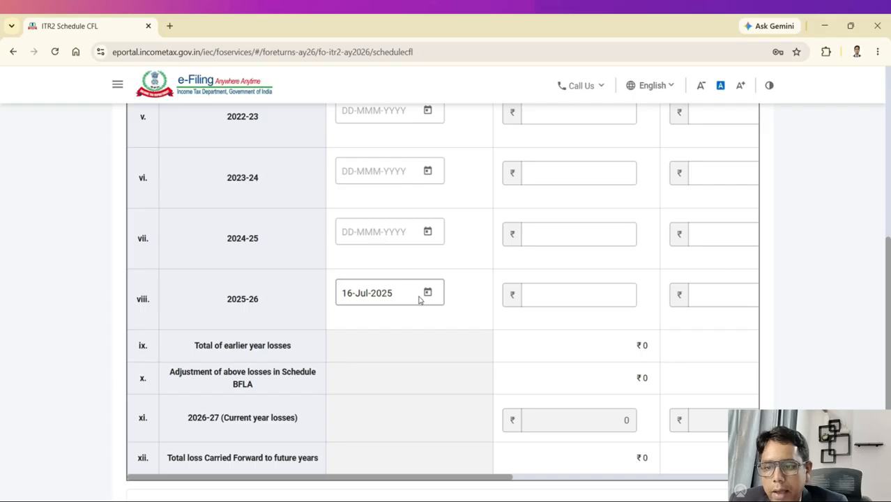
{"action": "left_click", "coordinate": [711, 481]}
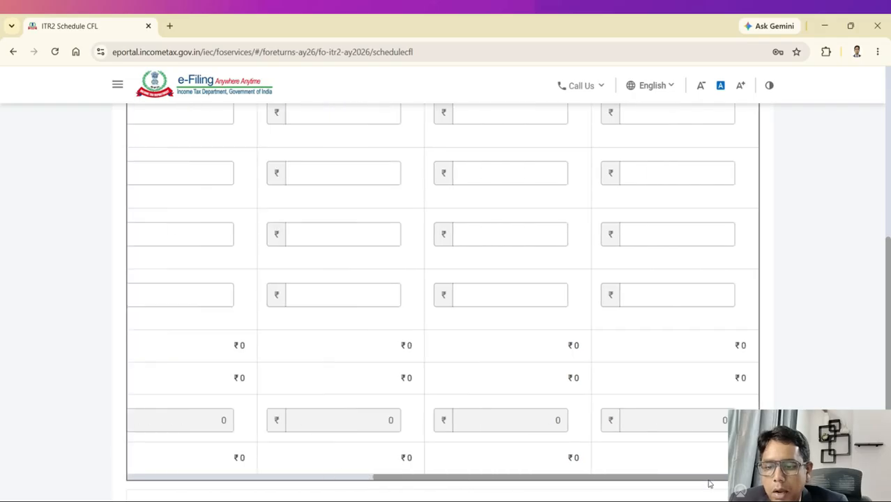
{"action": "scroll", "coordinate": [709, 482], "scroll_direction": "down", "scroll_amount": 3}
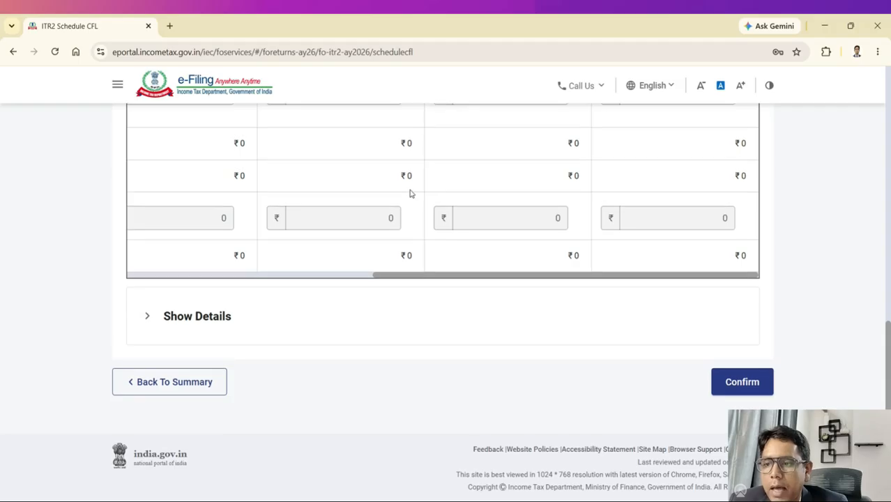
{"action": "scroll", "coordinate": [607, 239], "scroll_direction": "up", "scroll_amount": 3}
{"action": "scroll", "coordinate": [664, 253], "scroll_direction": "down", "scroll_amount": 3}
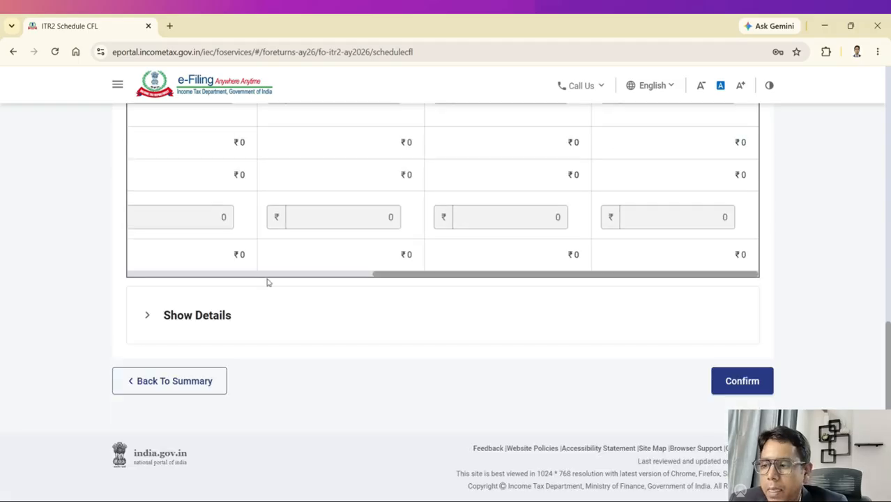
{"action": "left_click", "coordinate": [388, 326]}
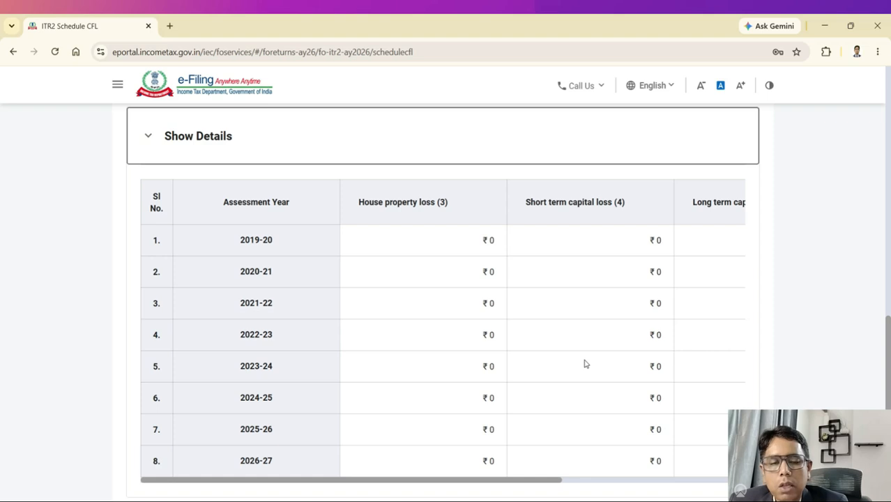
Step: Go back to the return summary, reopen Schedule CFL and confirm its entries
{"action": "scroll", "coordinate": [585, 364], "scroll_direction": "down", "scroll_amount": 3}
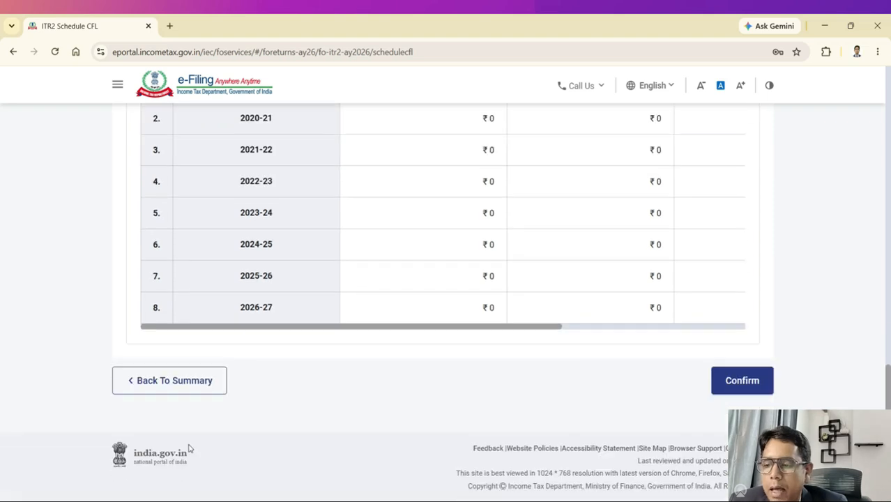
{"action": "left_click", "coordinate": [183, 392]}
{"action": "scroll", "coordinate": [406, 335], "scroll_direction": "down", "scroll_amount": 5}
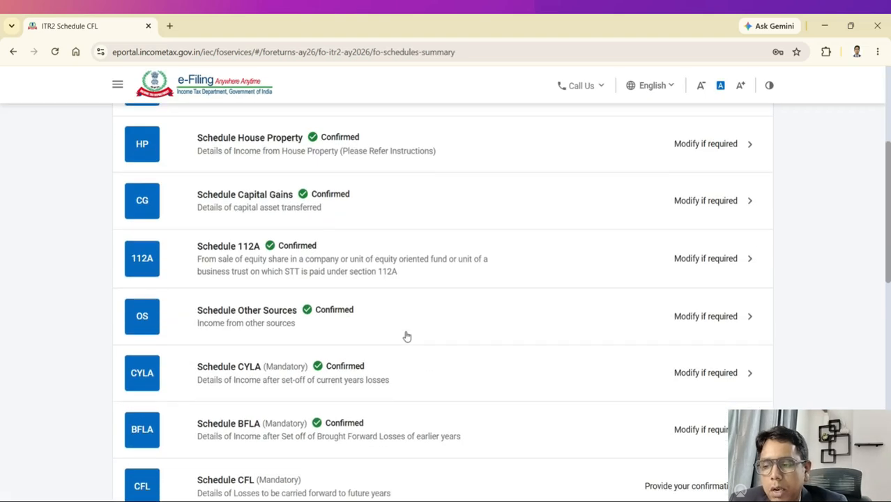
{"action": "scroll", "coordinate": [406, 335], "scroll_direction": "down", "scroll_amount": 2}
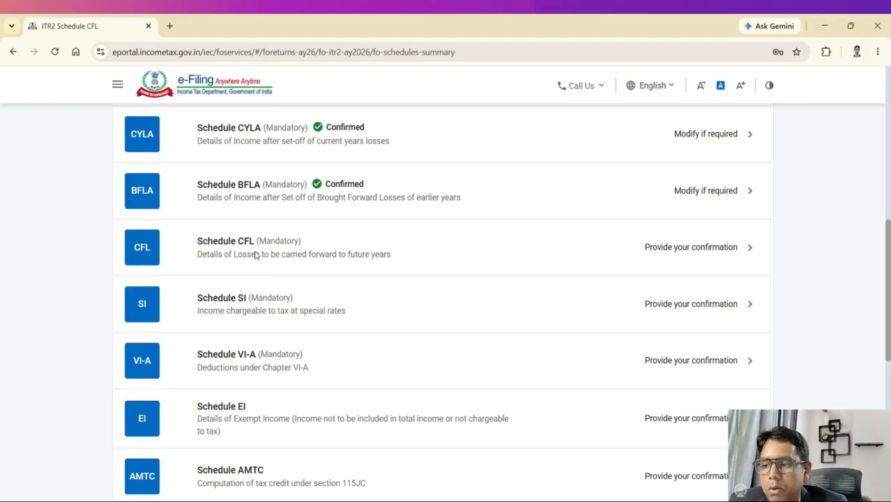
{"action": "left_click", "coordinate": [255, 255]}
{"action": "scroll", "coordinate": [505, 310], "scroll_direction": "down", "scroll_amount": 10}
{"action": "left_click", "coordinate": [735, 388]}
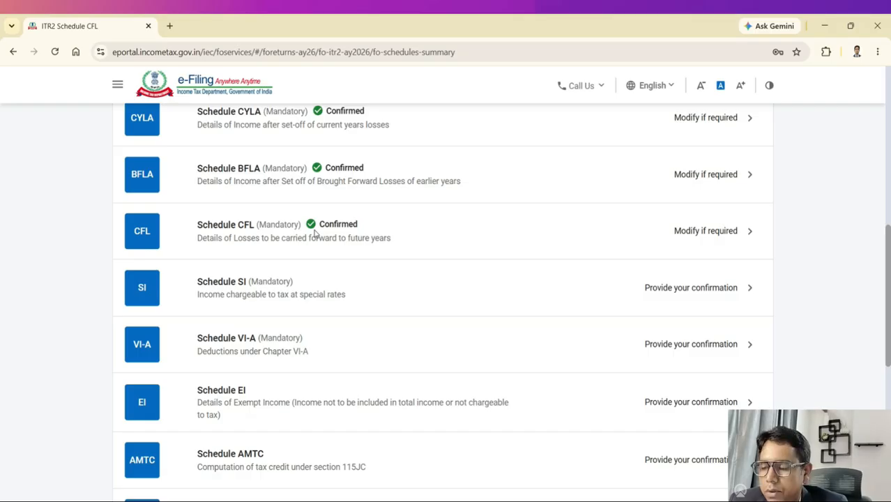
{"action": "left_click", "coordinate": [237, 289]}
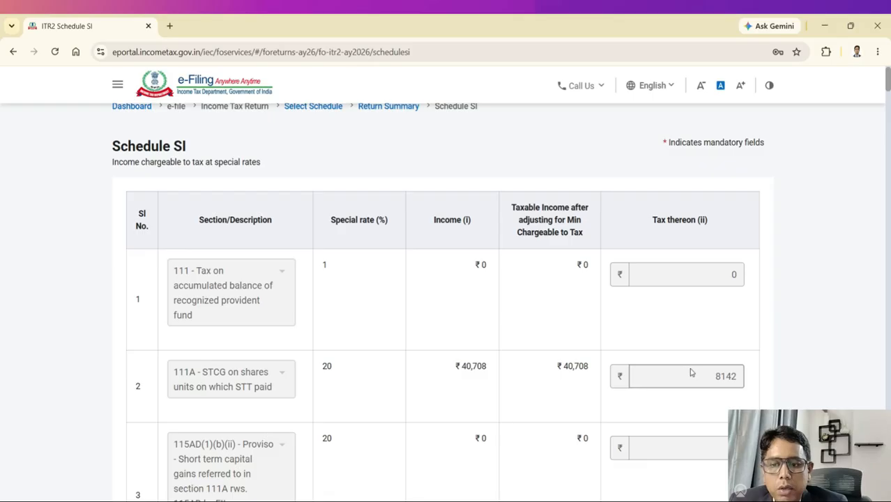
{"action": "scroll", "coordinate": [706, 371], "scroll_direction": "down", "scroll_amount": 1}
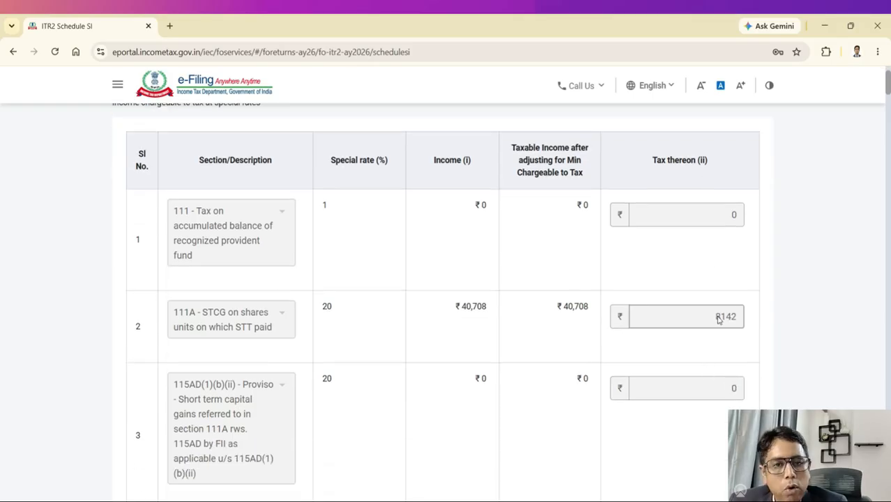
{"action": "scroll", "coordinate": [718, 319], "scroll_direction": "down", "scroll_amount": 4}
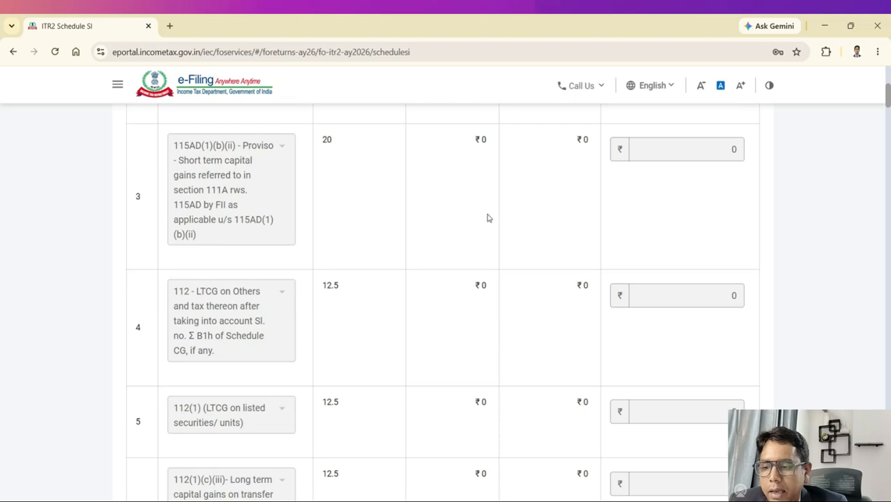
{"action": "scroll", "coordinate": [341, 259], "scroll_direction": "down", "scroll_amount": 3}
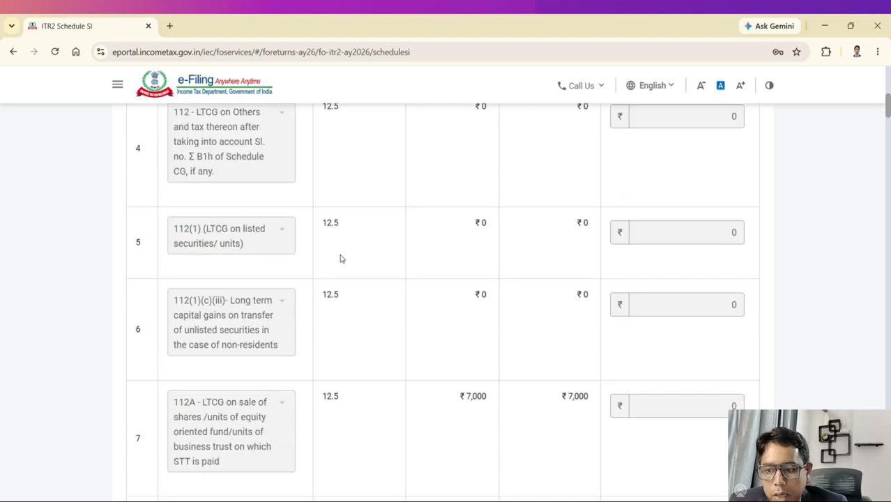
{"action": "scroll", "coordinate": [341, 259], "scroll_direction": "down", "scroll_amount": 2}
{"action": "scroll", "coordinate": [350, 232], "scroll_direction": "down", "scroll_amount": 3}
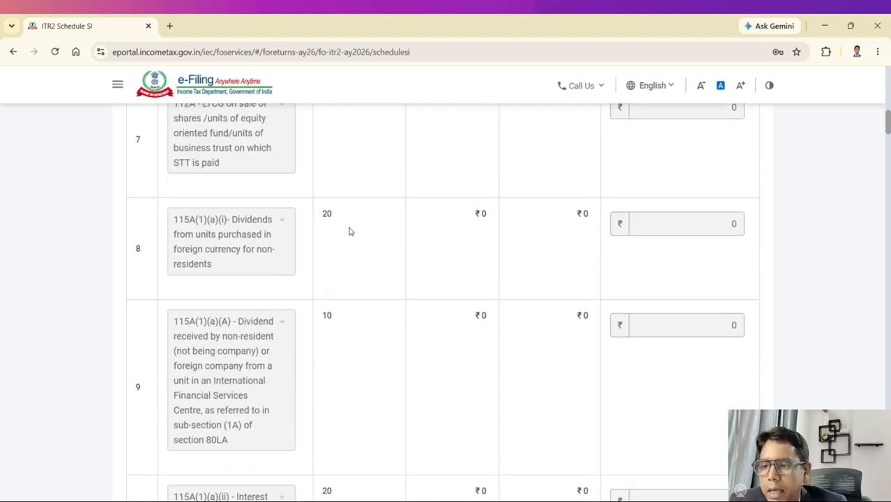
{"action": "scroll", "coordinate": [662, 235], "scroll_direction": "down", "scroll_amount": 3}
{"action": "scroll", "coordinate": [662, 249], "scroll_direction": "down", "scroll_amount": 3}
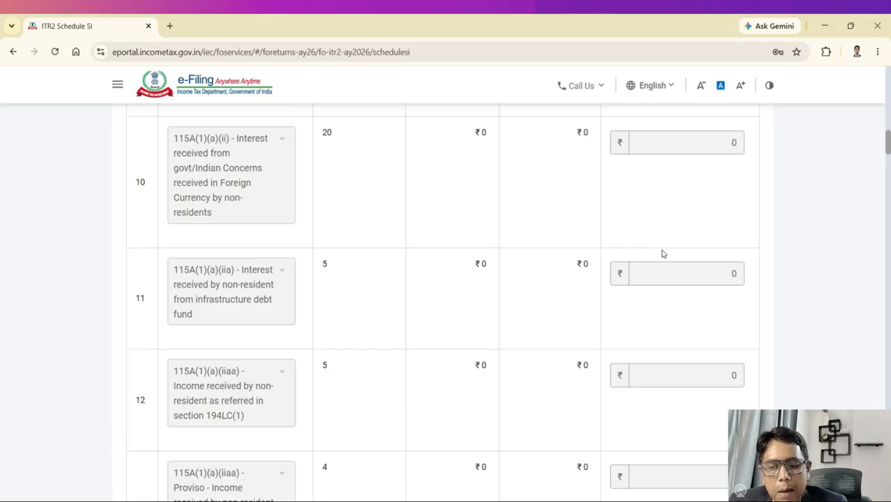
{"action": "scroll", "coordinate": [663, 254], "scroll_direction": "down", "scroll_amount": 5}
{"action": "scroll", "coordinate": [663, 263], "scroll_direction": "down", "scroll_amount": 18}
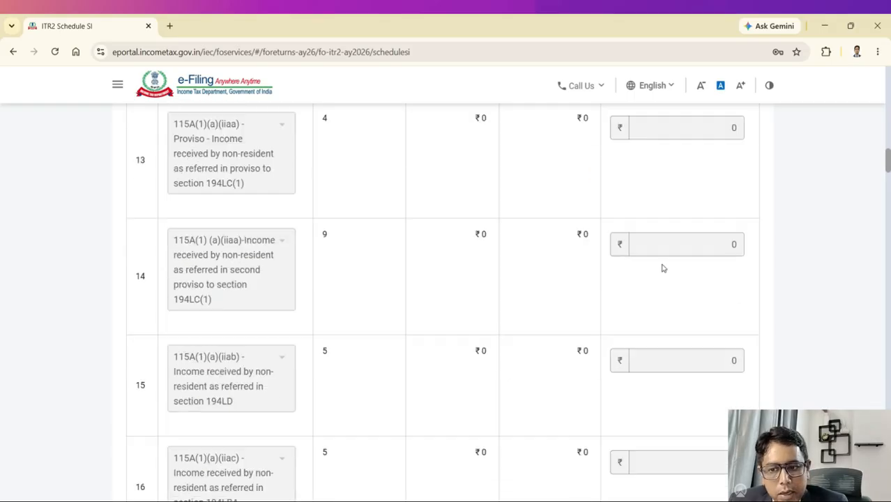
{"action": "scroll", "coordinate": [662, 279], "scroll_direction": "down", "scroll_amount": 20}
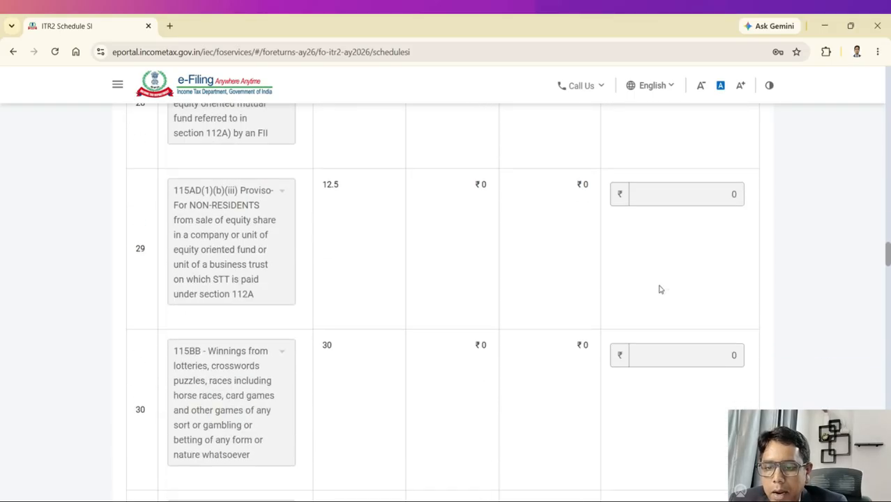
{"action": "scroll", "coordinate": [681, 341], "scroll_direction": "down", "scroll_amount": 20}
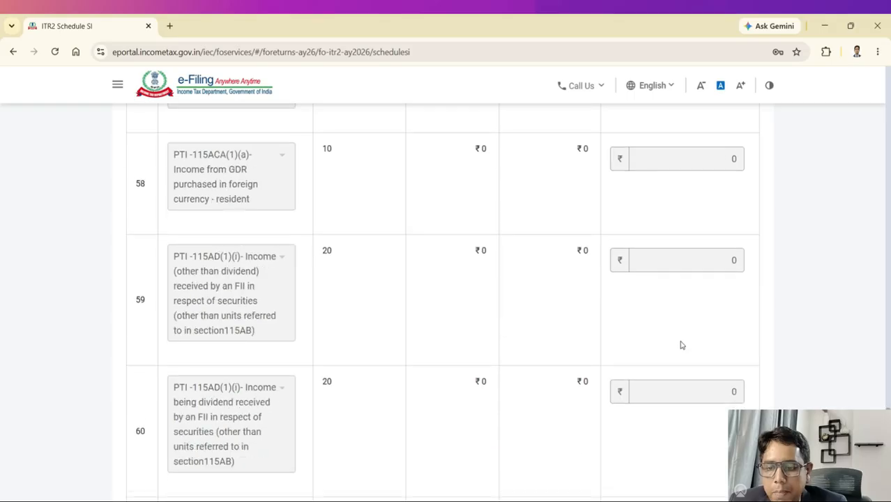
Step: Confirm Schedule SI and find Schedule VI-A on the schedules summary
{"action": "left_click", "coordinate": [727, 383]}
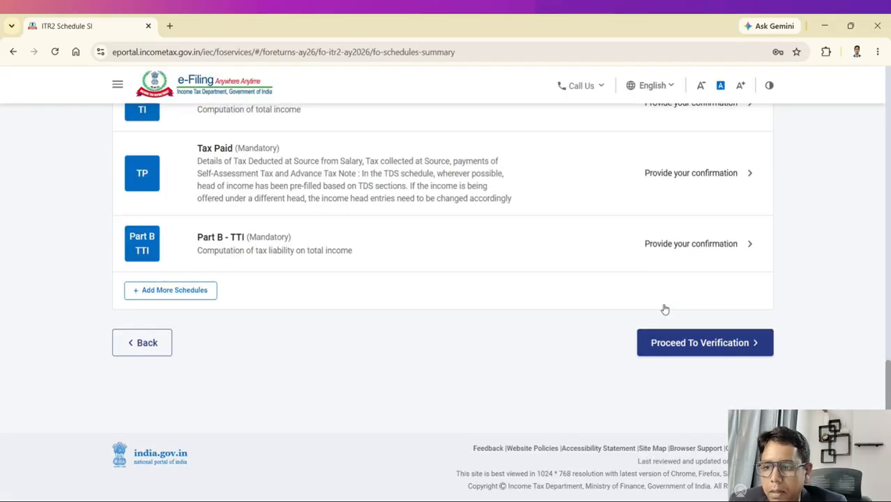
{"action": "scroll", "coordinate": [573, 256], "scroll_direction": "up", "scroll_amount": 7}
{"action": "scroll", "coordinate": [573, 256], "scroll_direction": "down", "scroll_amount": 3}
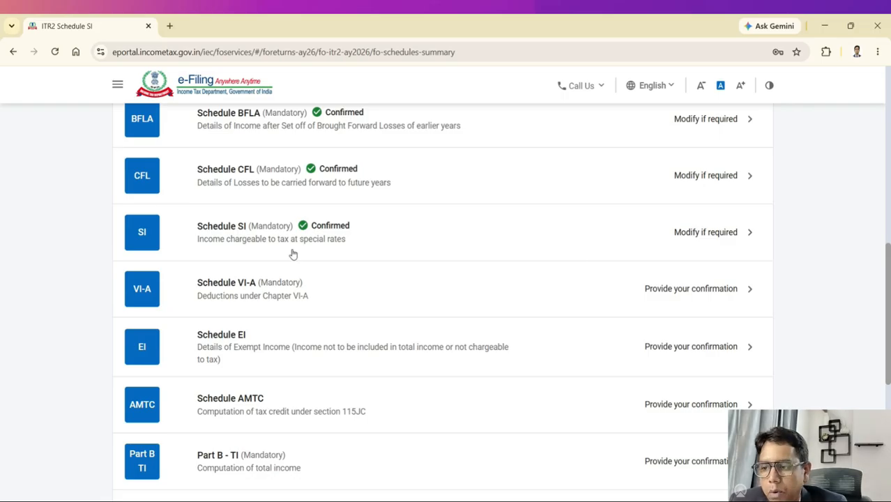
{"action": "scroll", "coordinate": [293, 254], "scroll_direction": "down", "scroll_amount": 1}
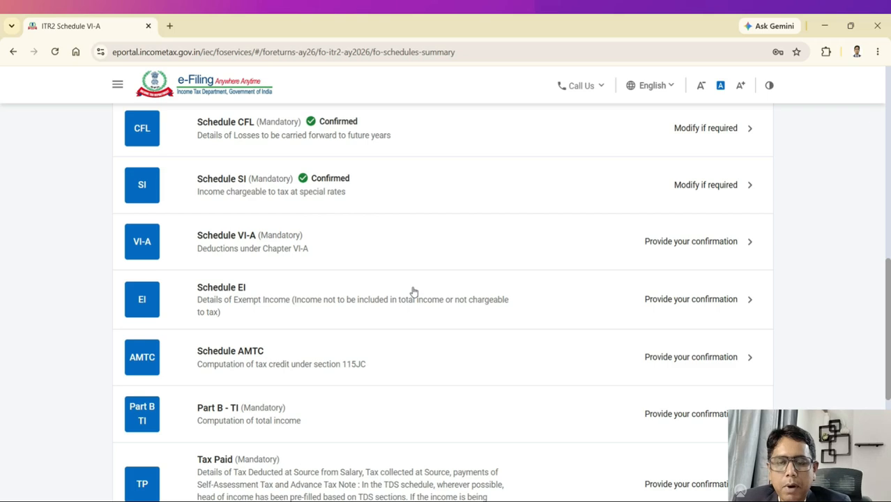
{"action": "left_click", "coordinate": [302, 257]}
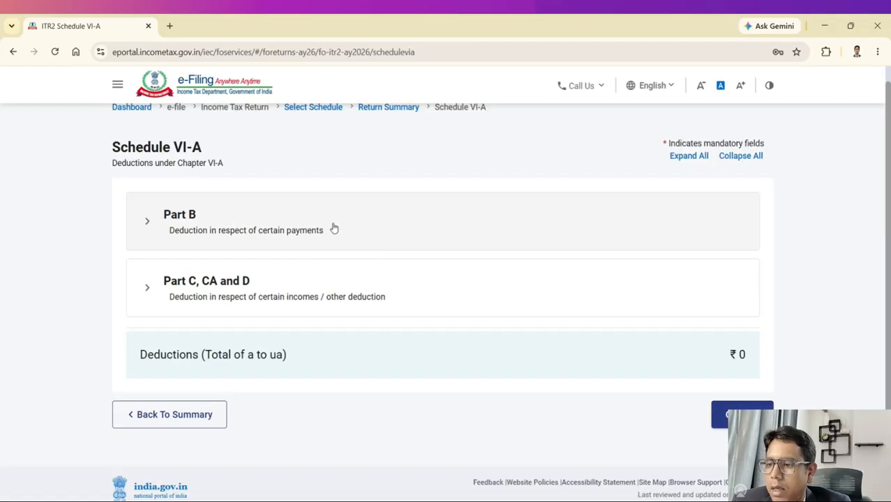
Step: Expand the Part B deductions and go down to 80CCD(2), with 80CCD(1), 80CCD(1B) and 80CCD(2) all at ₹0
{"action": "left_click", "coordinate": [334, 228]}
{"action": "scroll", "coordinate": [531, 294], "scroll_direction": "down", "scroll_amount": 1}
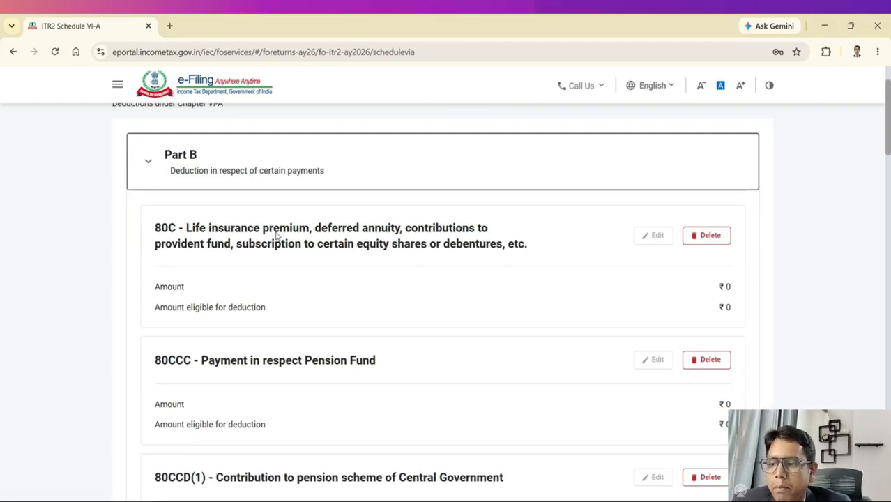
{"action": "scroll", "coordinate": [314, 252], "scroll_direction": "down", "scroll_amount": 2}
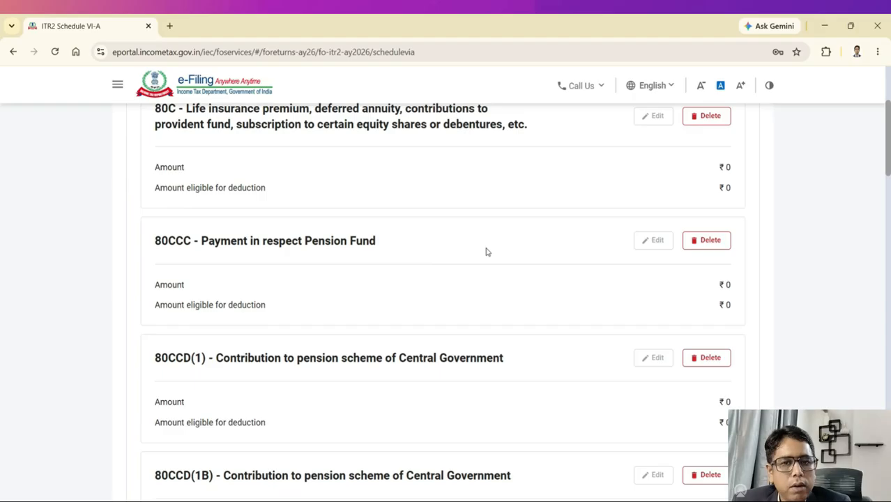
{"action": "scroll", "coordinate": [487, 258], "scroll_direction": "down", "scroll_amount": 4}
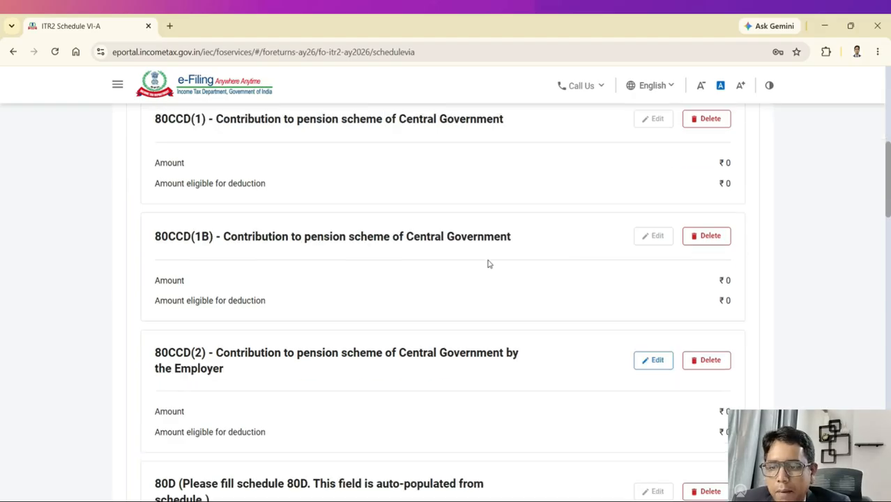
{"action": "scroll", "coordinate": [446, 265], "scroll_direction": "down", "scroll_amount": 2}
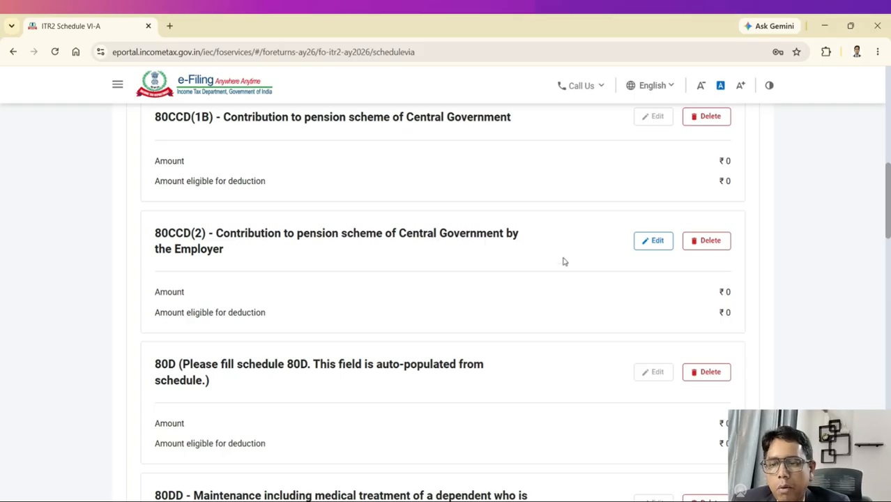
Step: Enter ₹50,000 as the 80CCD(2) employer pension contribution and save it
{"action": "left_click", "coordinate": [650, 247]}
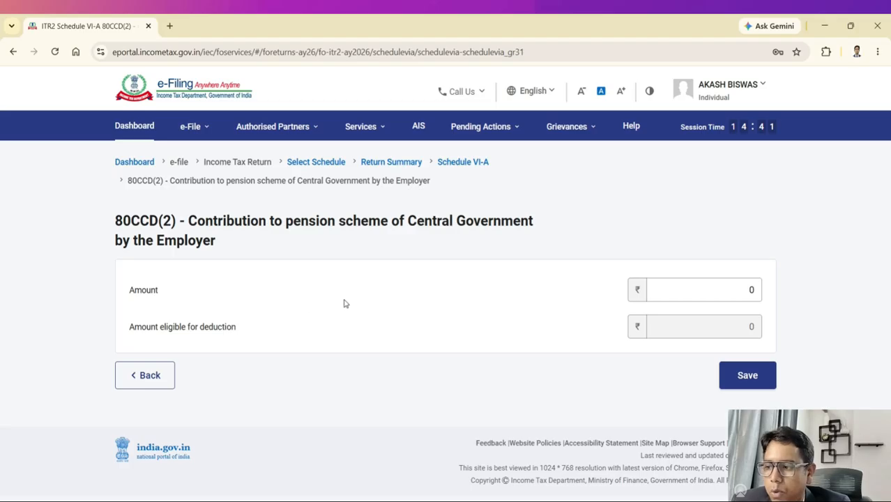
{"action": "left_click", "coordinate": [704, 293]}
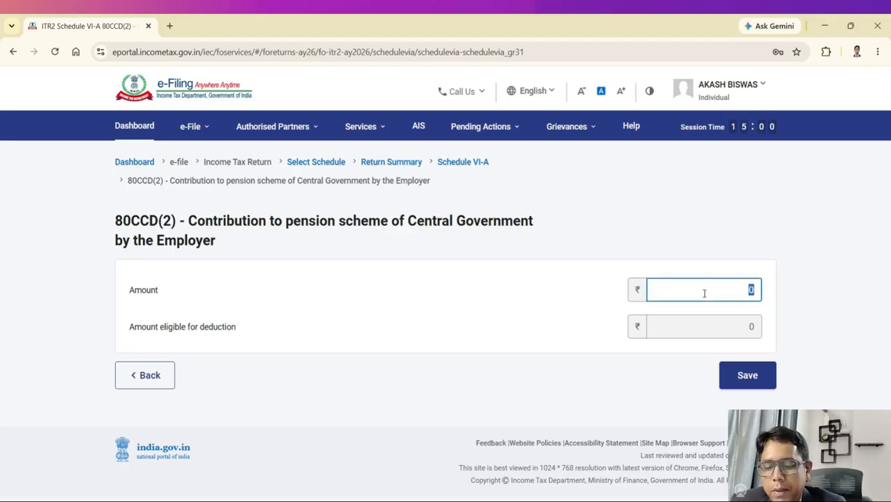
{"action": "type", "text": "50000"}
{"action": "left_click", "coordinate": [571, 300]}
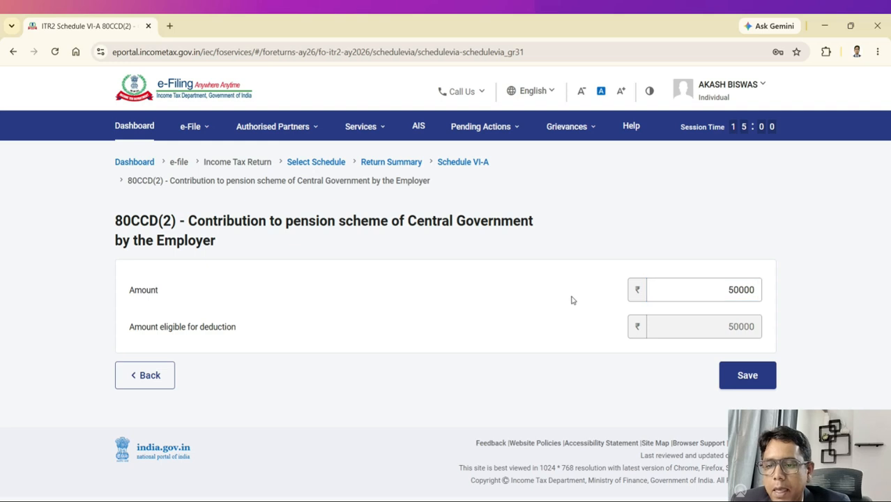
{"action": "left_click", "coordinate": [728, 382]}
Step: Expand the Part C, CA and D deductions and confirm Schedule VI-A at ₹50,000 total
{"action": "scroll", "coordinate": [627, 338], "scroll_direction": "down", "scroll_amount": 7}
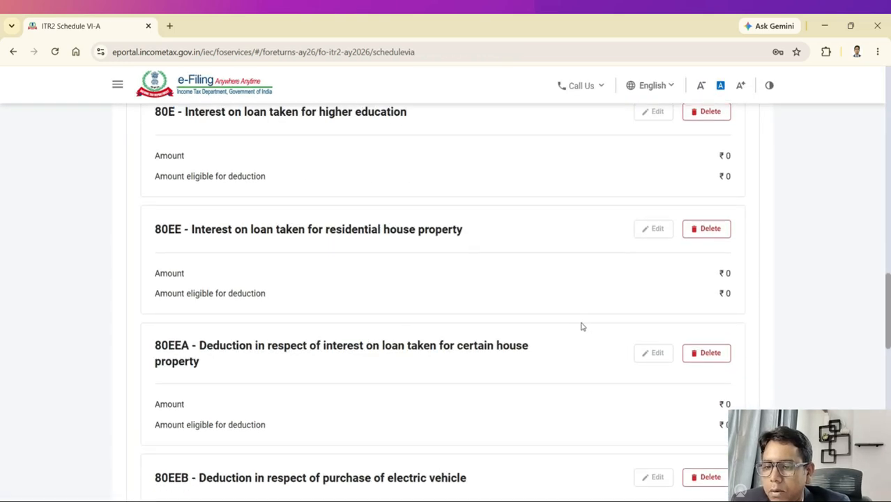
{"action": "scroll", "coordinate": [582, 326], "scroll_direction": "down", "scroll_amount": 2}
{"action": "scroll", "coordinate": [646, 360], "scroll_direction": "down", "scroll_amount": 10}
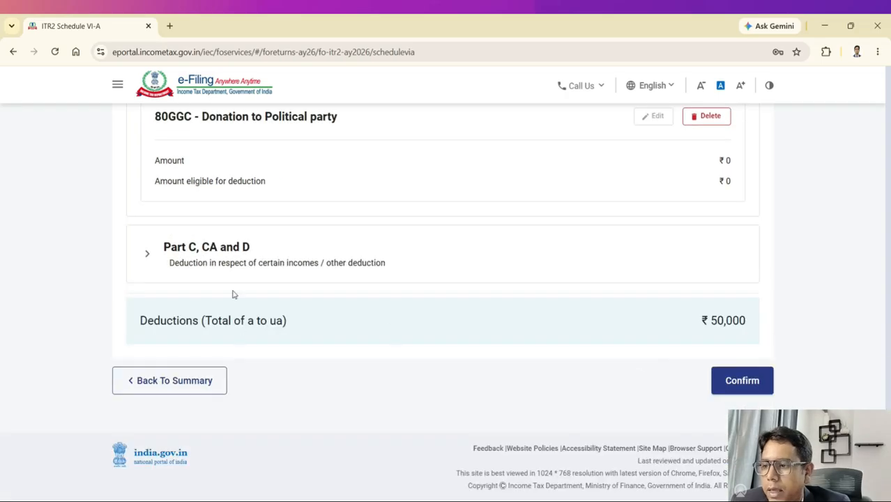
{"action": "left_click", "coordinate": [221, 248]}
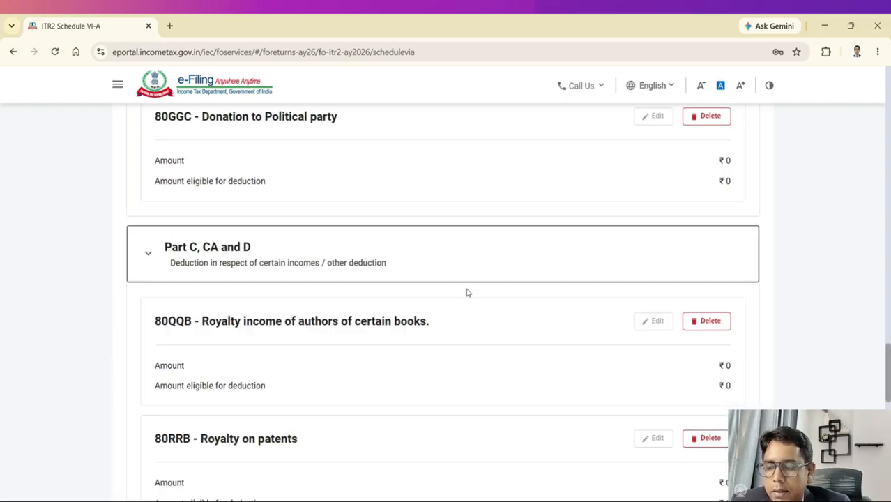
{"action": "scroll", "coordinate": [573, 319], "scroll_direction": "down", "scroll_amount": 3}
{"action": "scroll", "coordinate": [674, 352], "scroll_direction": "down", "scroll_amount": 8}
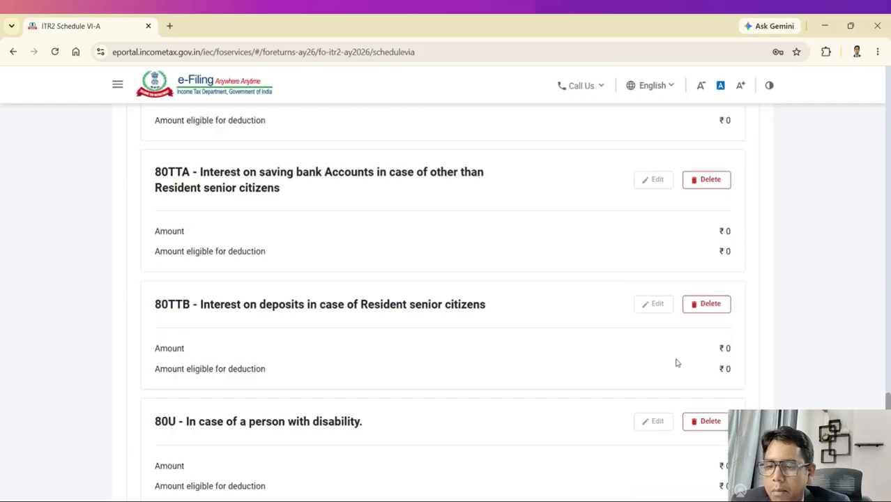
{"action": "left_click", "coordinate": [736, 380]}
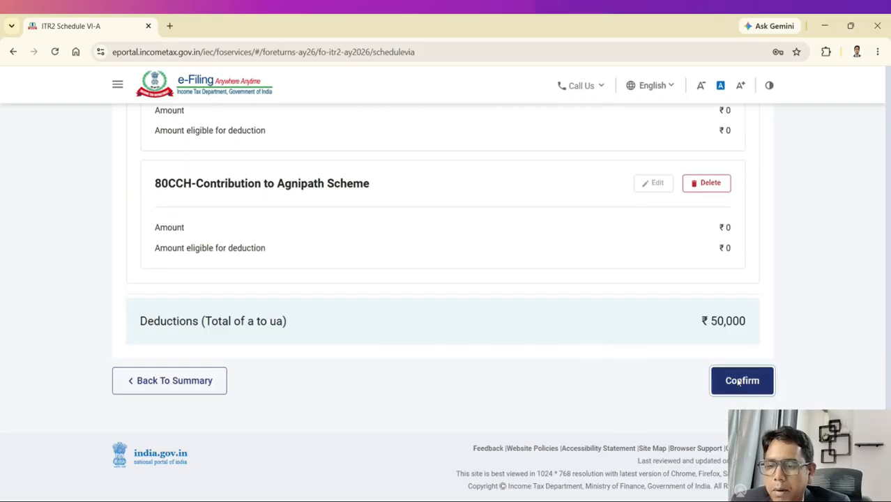
{"action": "scroll", "coordinate": [563, 318], "scroll_direction": "up", "scroll_amount": 5}
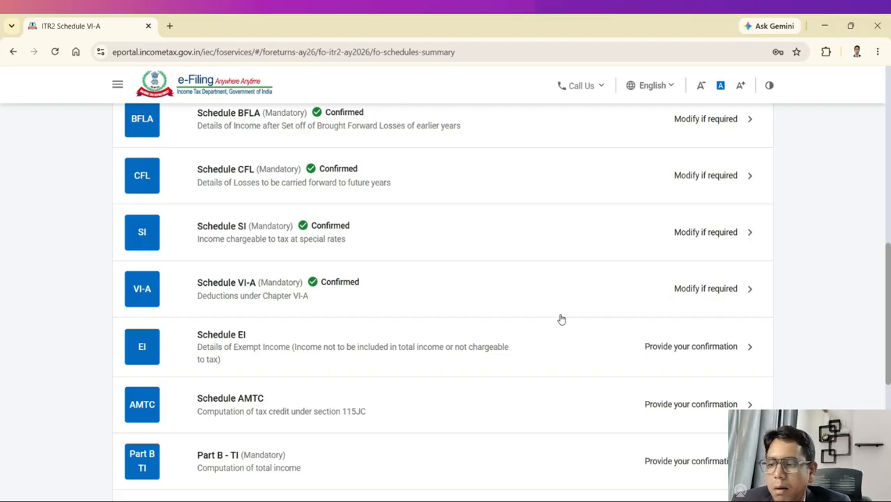
Step: Open Schedule EI and expand its Agricultural Income, Other exempt income and DTAA sections
{"action": "scroll", "coordinate": [251, 267], "scroll_direction": "down", "scroll_amount": 1}
{"action": "left_click", "coordinate": [252, 281]}
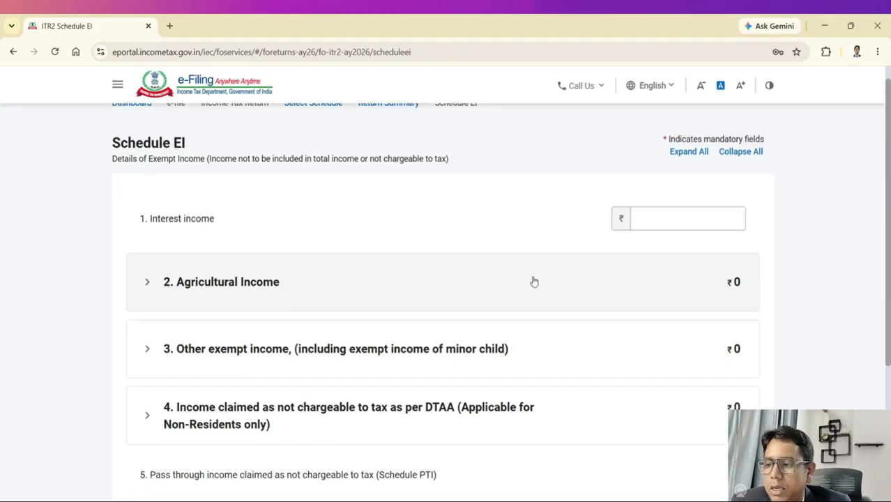
{"action": "scroll", "coordinate": [533, 280], "scroll_direction": "down", "scroll_amount": 1}
{"action": "left_click", "coordinate": [293, 230]}
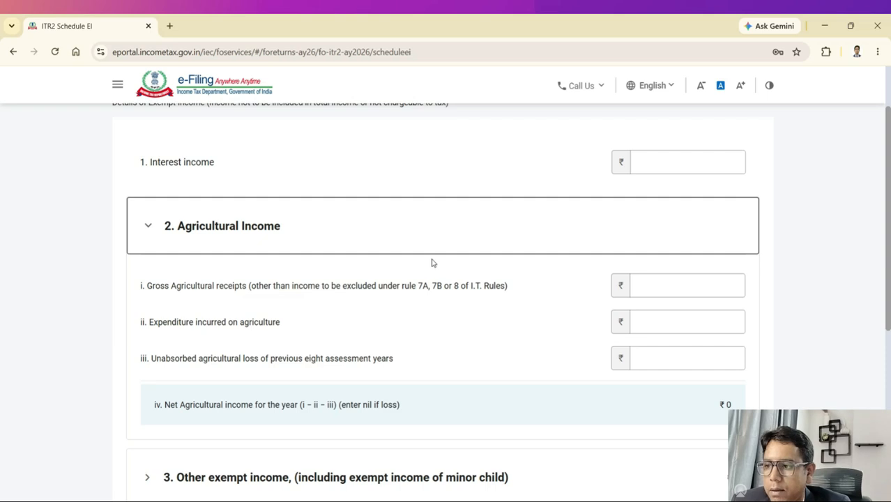
{"action": "scroll", "coordinate": [432, 262], "scroll_direction": "up", "scroll_amount": 2}
{"action": "scroll", "coordinate": [431, 263], "scroll_direction": "down", "scroll_amount": 6}
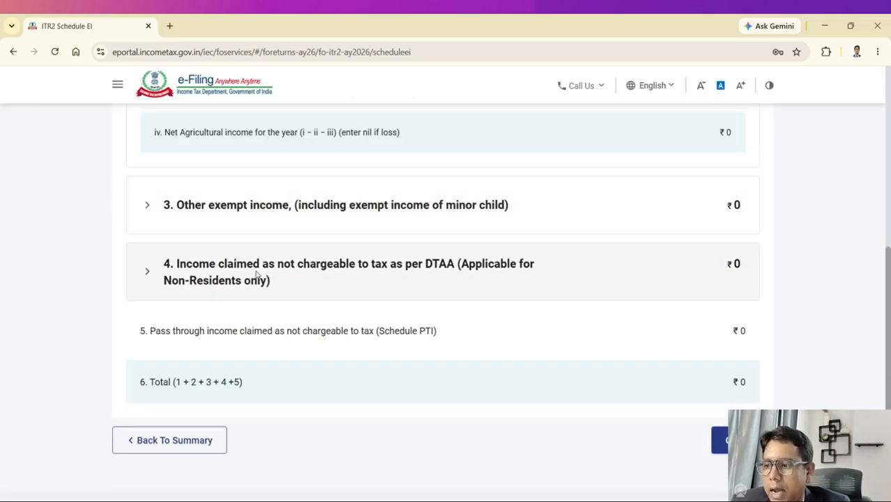
{"action": "left_click", "coordinate": [252, 207]}
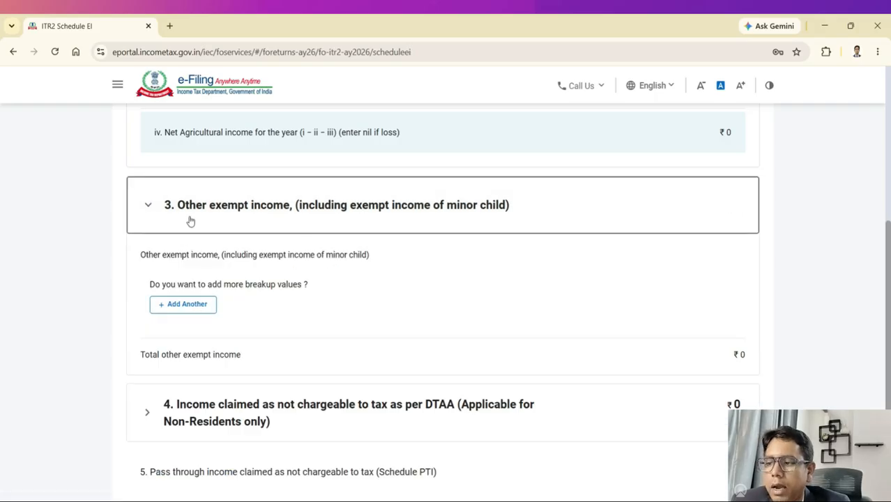
{"action": "scroll", "coordinate": [386, 237], "scroll_direction": "down", "scroll_amount": 2}
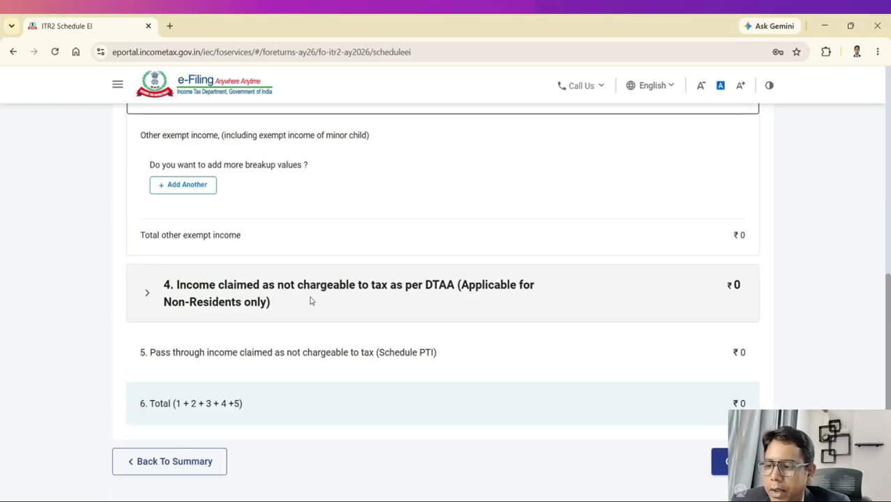
{"action": "left_click", "coordinate": [413, 302]}
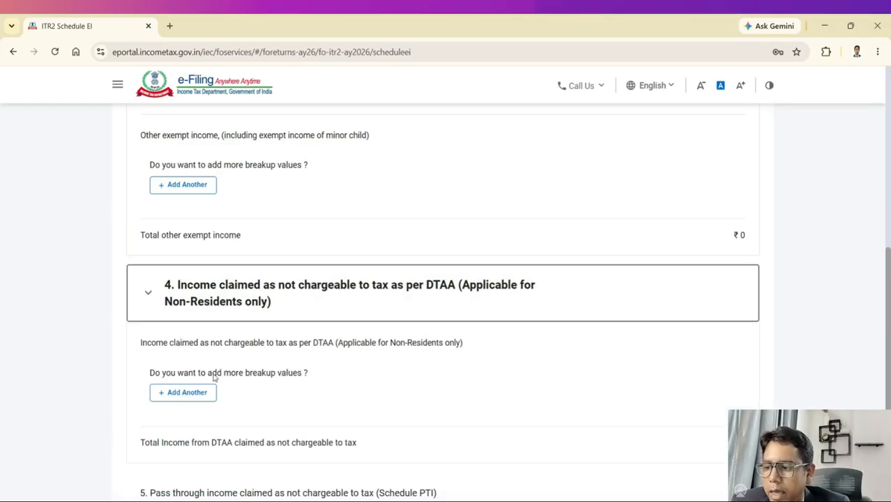
{"action": "scroll", "coordinate": [230, 384], "scroll_direction": "down", "scroll_amount": 3}
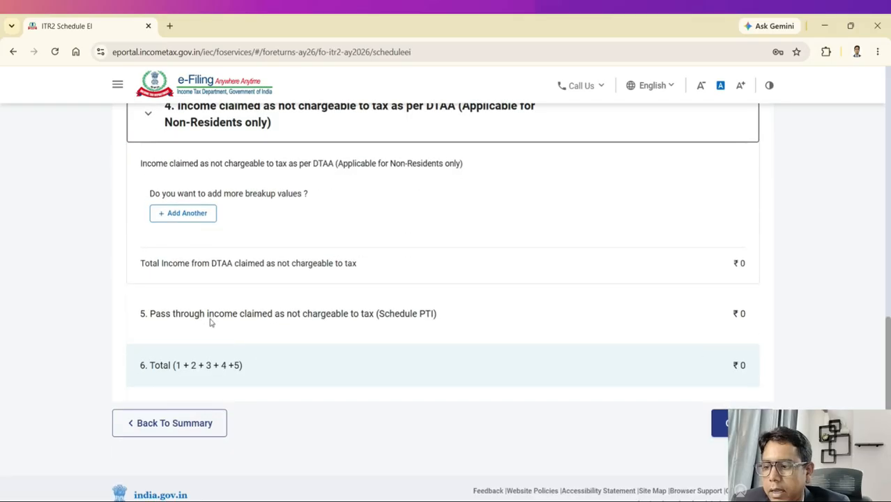
{"action": "scroll", "coordinate": [506, 306], "scroll_direction": "up", "scroll_amount": 1}
{"action": "scroll", "coordinate": [506, 306], "scroll_direction": "up", "scroll_amount": 10}
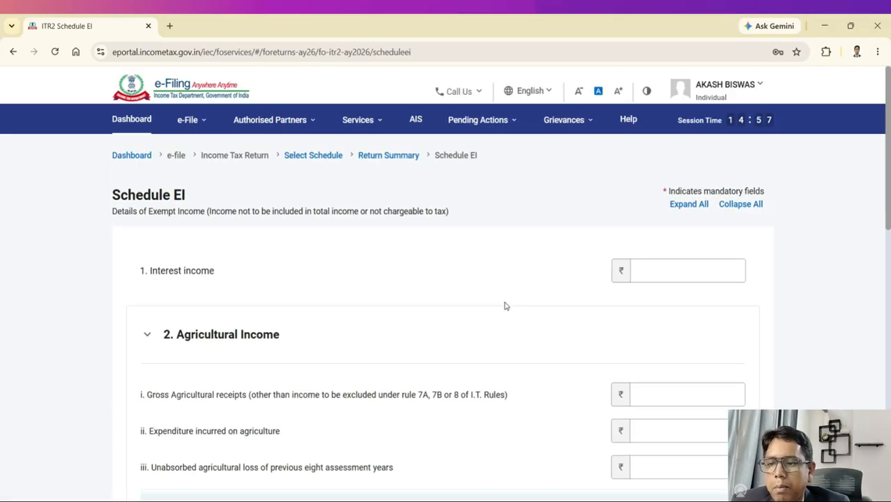
{"action": "scroll", "coordinate": [506, 306], "scroll_direction": "down", "scroll_amount": 3}
{"action": "scroll", "coordinate": [506, 306], "scroll_direction": "up", "scroll_amount": 3}
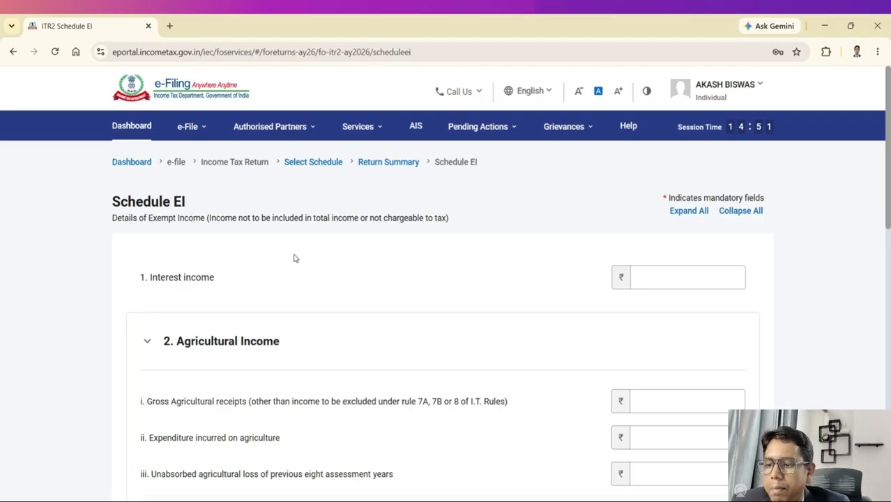
{"action": "scroll", "coordinate": [433, 304], "scroll_direction": "down", "scroll_amount": 2}
Step: Enter 5000 as gross agricultural receipts and confirm Schedule EI
{"action": "left_click", "coordinate": [665, 259]}
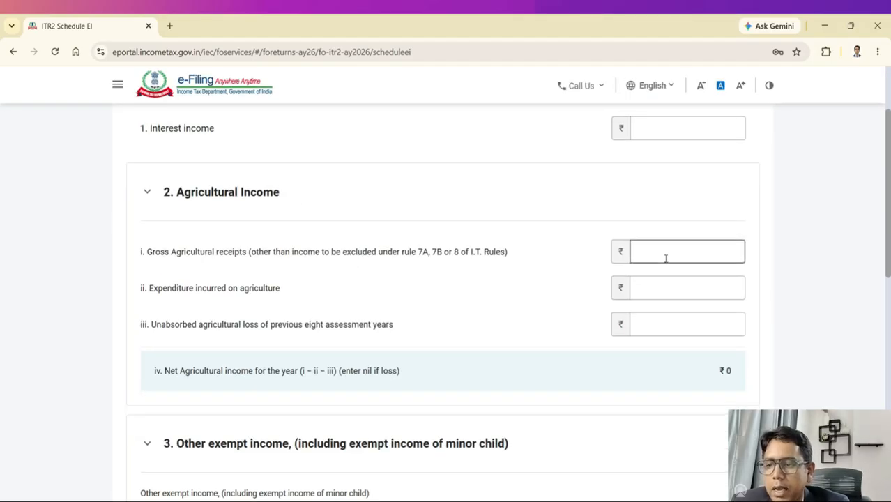
{"action": "type", "text": "5000"}
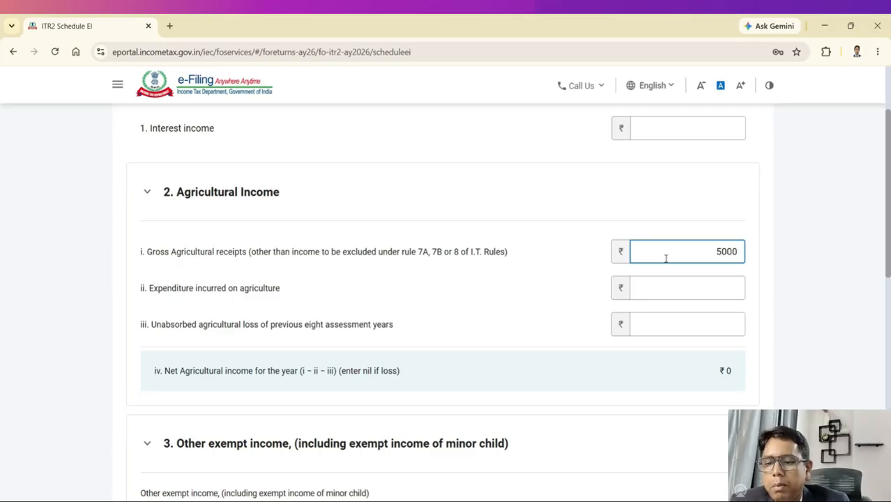
{"action": "left_click", "coordinate": [582, 215]}
{"action": "scroll", "coordinate": [638, 301], "scroll_direction": "down", "scroll_amount": 5}
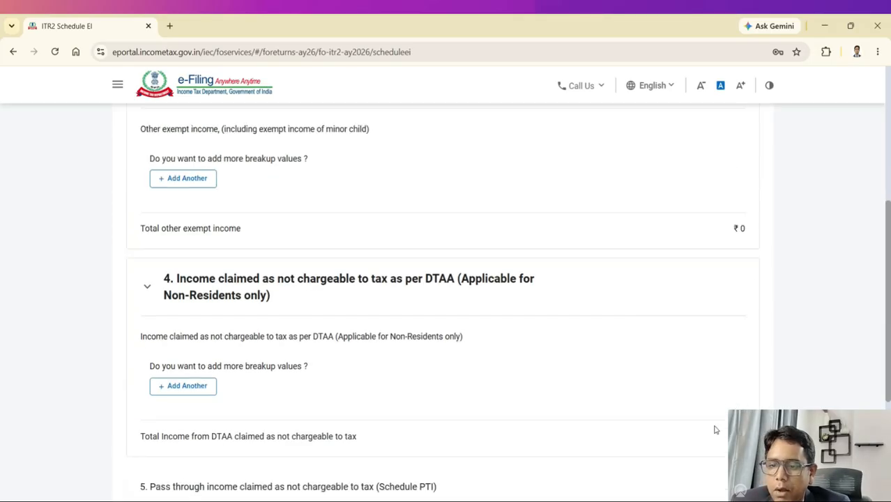
{"action": "left_click", "coordinate": [742, 382]}
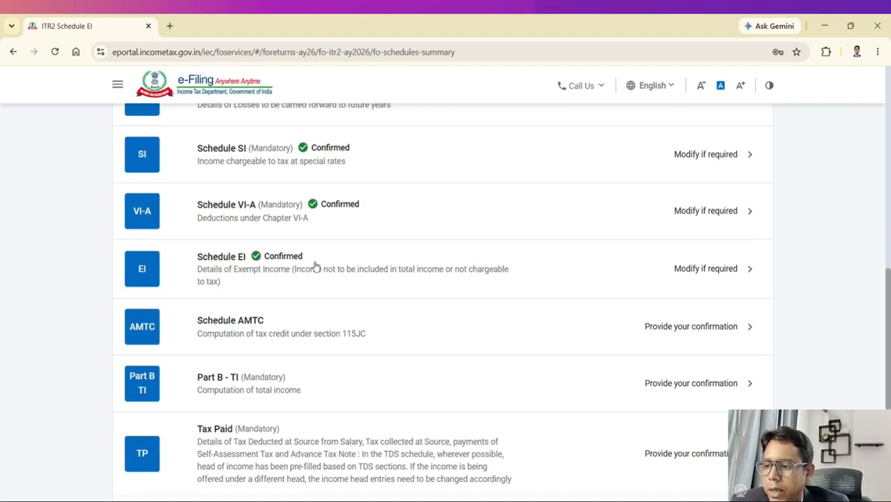
{"action": "scroll", "coordinate": [235, 264], "scroll_direction": "down", "scroll_amount": 1}
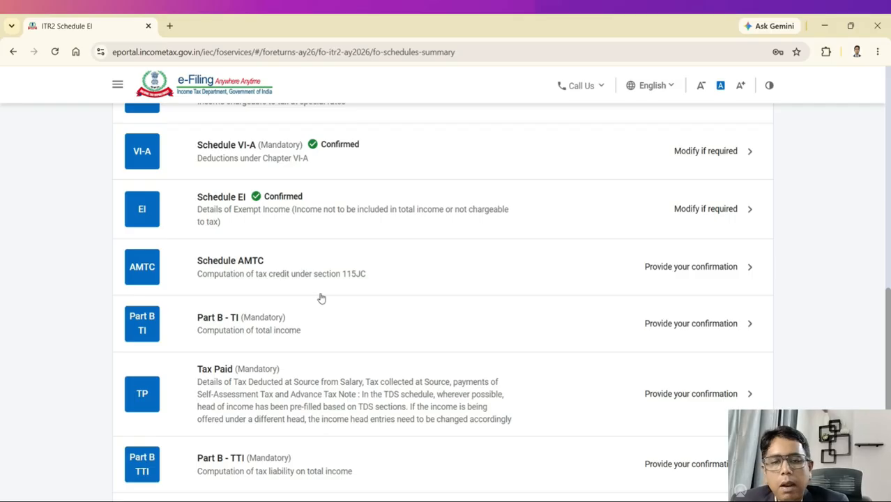
{"action": "left_click", "coordinate": [593, 500]}
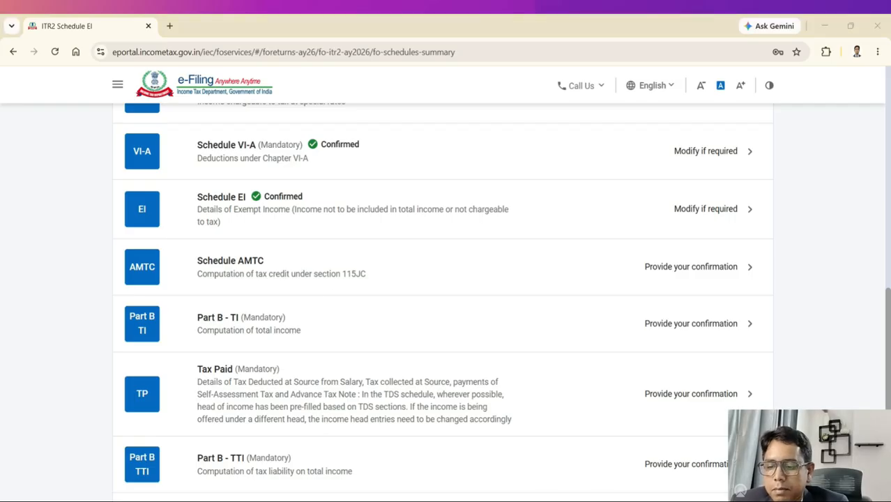
{"action": "scroll", "coordinate": [497, 484], "scroll_direction": "down", "scroll_amount": 1}
{"action": "left_click", "coordinate": [481, 499]}
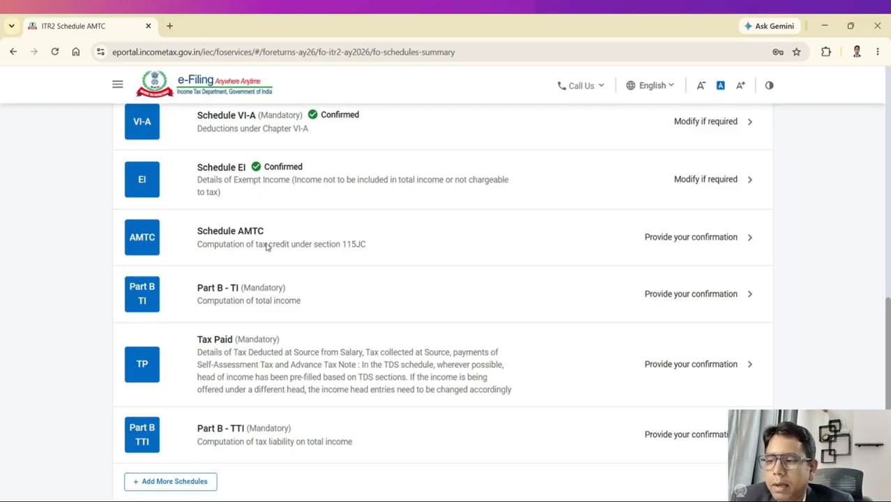
Step: Review Part B-TI items 1–17, with total income ₹10,64,840, and confirm the computation
{"action": "left_click", "coordinate": [257, 289]}
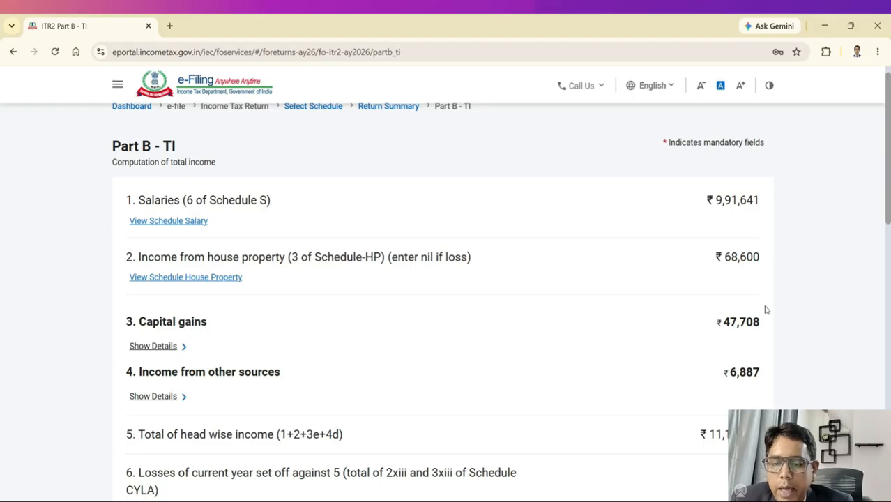
{"action": "scroll", "coordinate": [766, 310], "scroll_direction": "down", "scroll_amount": 3}
{"action": "scroll", "coordinate": [732, 265], "scroll_direction": "down", "scroll_amount": 7}
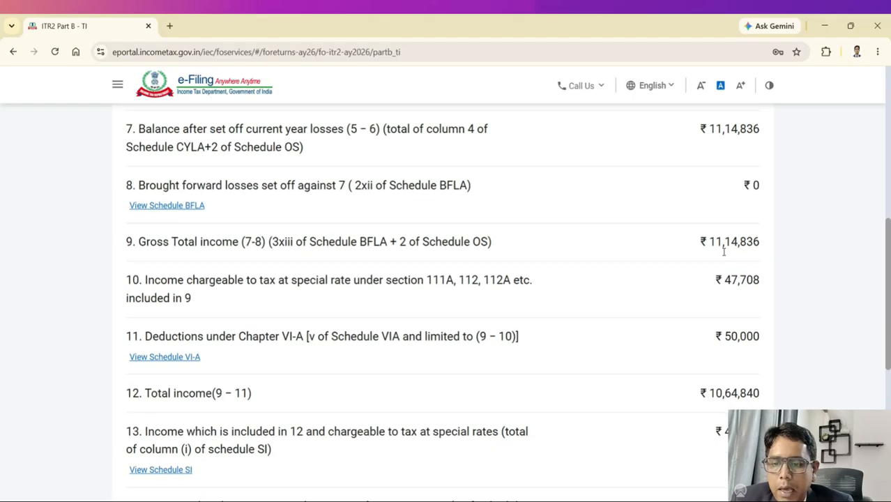
{"action": "scroll", "coordinate": [723, 232], "scroll_direction": "down", "scroll_amount": 3}
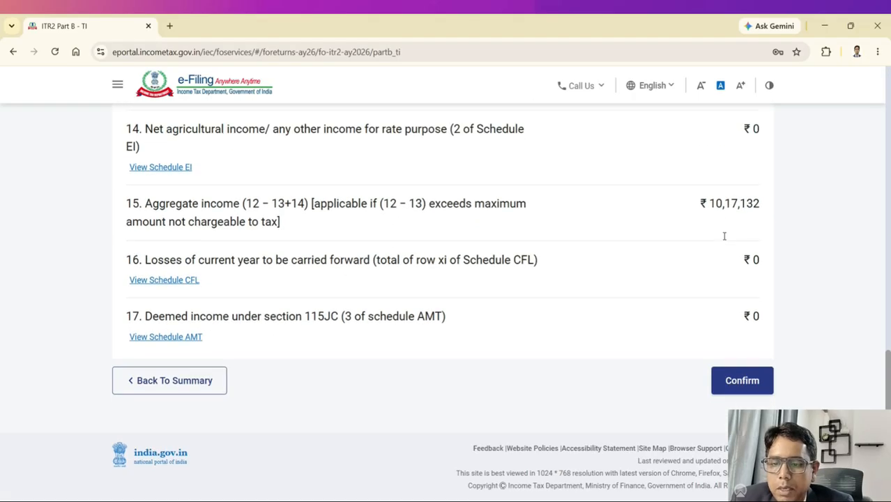
{"action": "scroll", "coordinate": [699, 217], "scroll_direction": "up", "scroll_amount": 6}
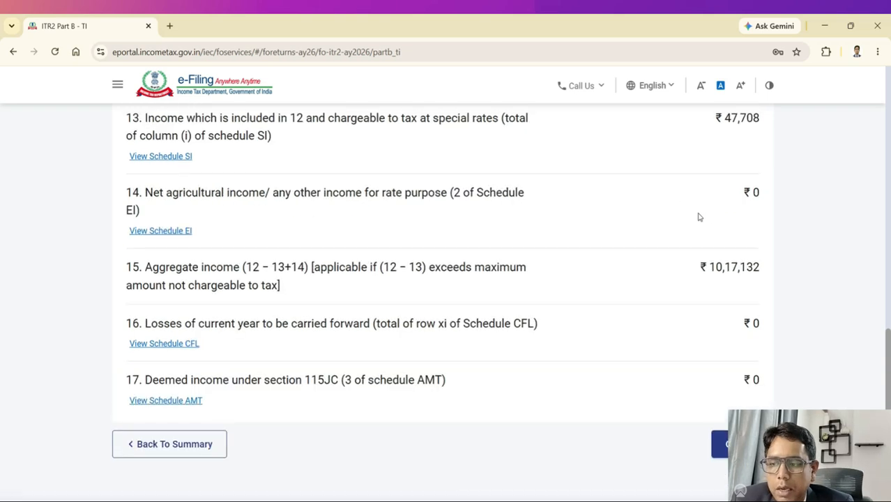
{"action": "scroll", "coordinate": [699, 217], "scroll_direction": "up", "scroll_amount": 3}
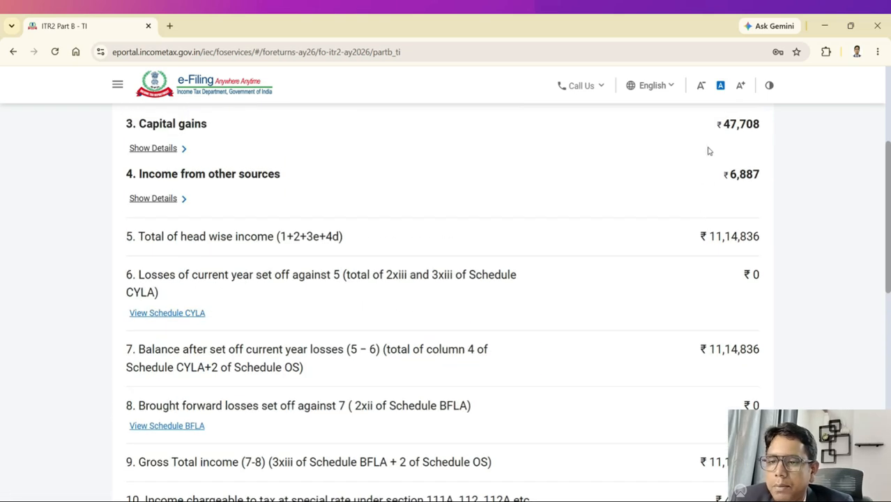
{"action": "scroll", "coordinate": [707, 151], "scroll_direction": "up", "scroll_amount": 4}
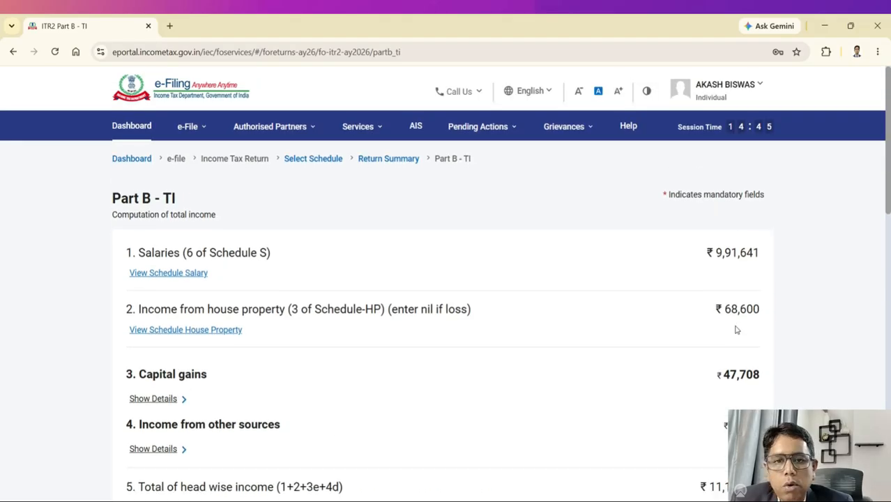
{"action": "scroll", "coordinate": [735, 329], "scroll_direction": "down", "scroll_amount": 13}
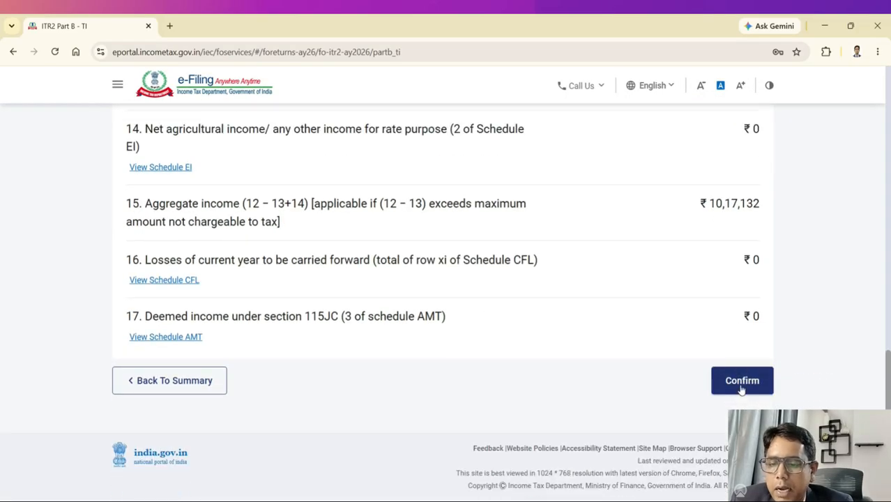
{"action": "left_click", "coordinate": [741, 381]}
Step: In Tax Paid, expand TDS 1 - TDS from Salary and start a new blank salary TDS entry
{"action": "scroll", "coordinate": [602, 237], "scroll_direction": "up", "scroll_amount": 1}
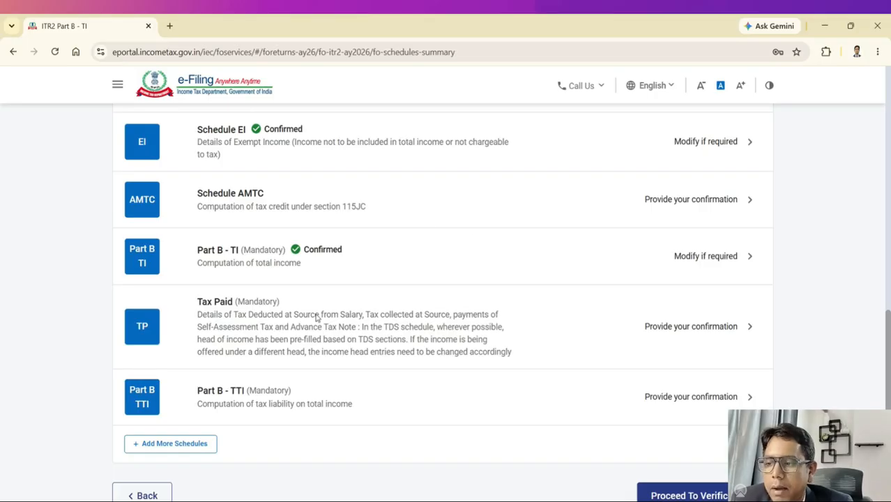
{"action": "left_click", "coordinate": [266, 314]}
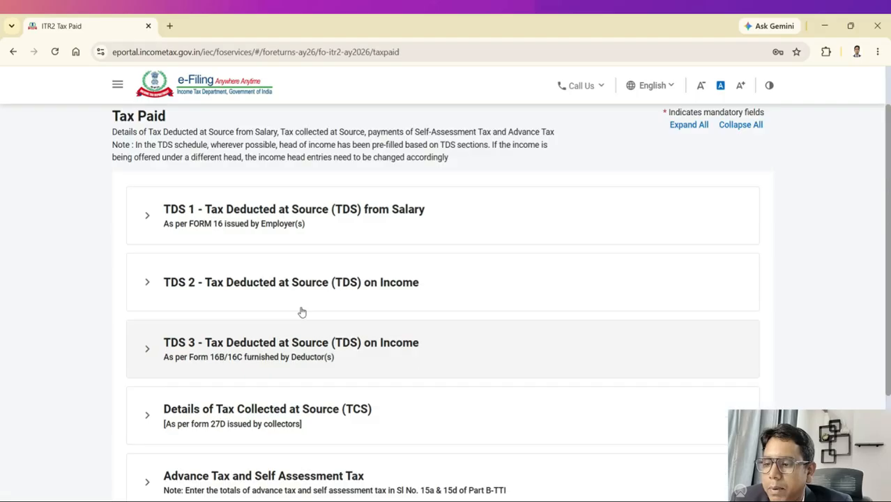
{"action": "left_click", "coordinate": [222, 242]}
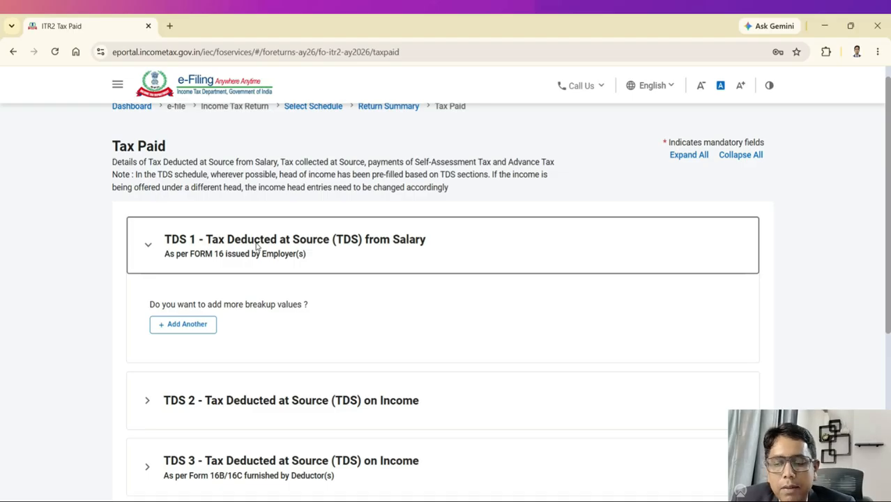
{"action": "left_click", "coordinate": [160, 324]}
{"action": "left_click", "coordinate": [141, 255]}
{"action": "left_click", "coordinate": [488, 264]}
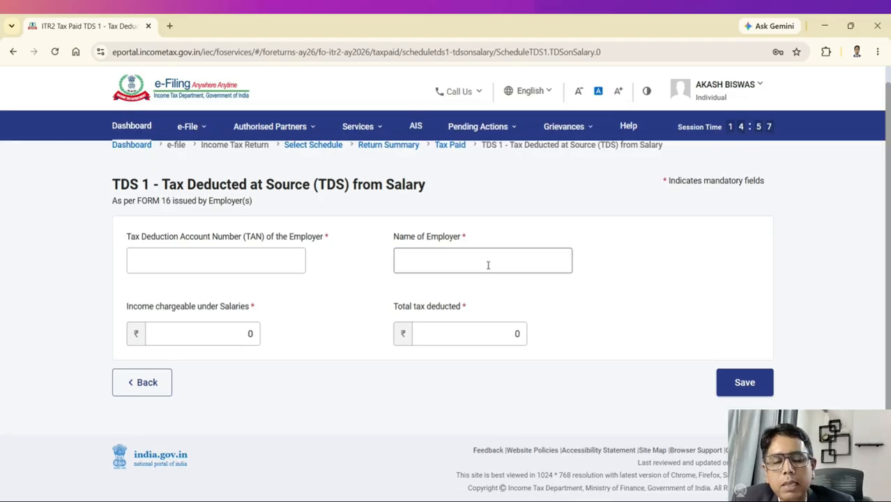
Step: Leave the TDS 1 salary form's TAN, employer name, income and tax fields blank, exiting unsaved
{"action": "left_click", "coordinate": [221, 255]}
{"action": "left_click", "coordinate": [424, 271]}
{"action": "left_click", "coordinate": [240, 327]}
{"action": "left_click", "coordinate": [232, 337]}
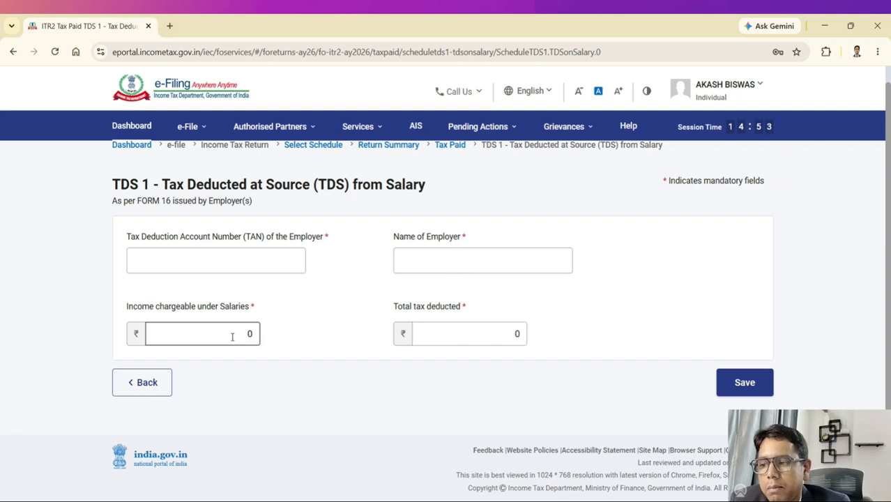
{"action": "left_click", "coordinate": [470, 339]}
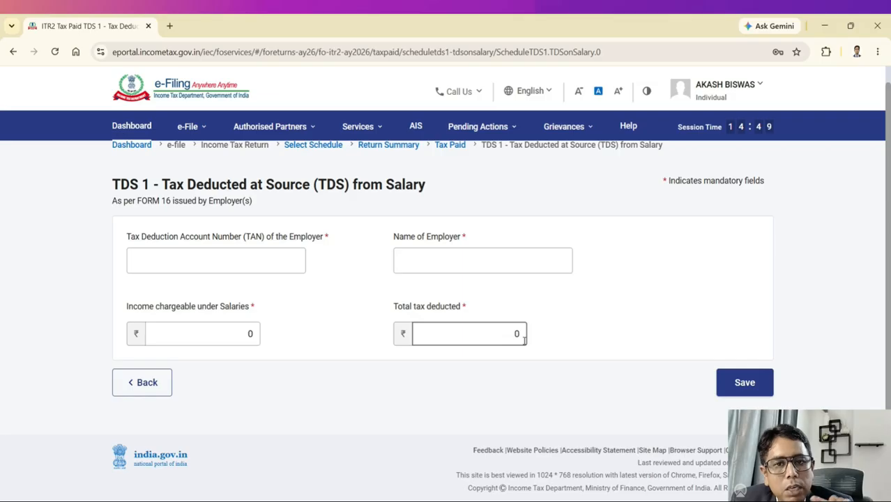
{"action": "left_click", "coordinate": [151, 388]}
Step: Expand the TDS 2 section and review its single Self row
{"action": "scroll", "coordinate": [278, 272], "scroll_direction": "up", "scroll_amount": 1}
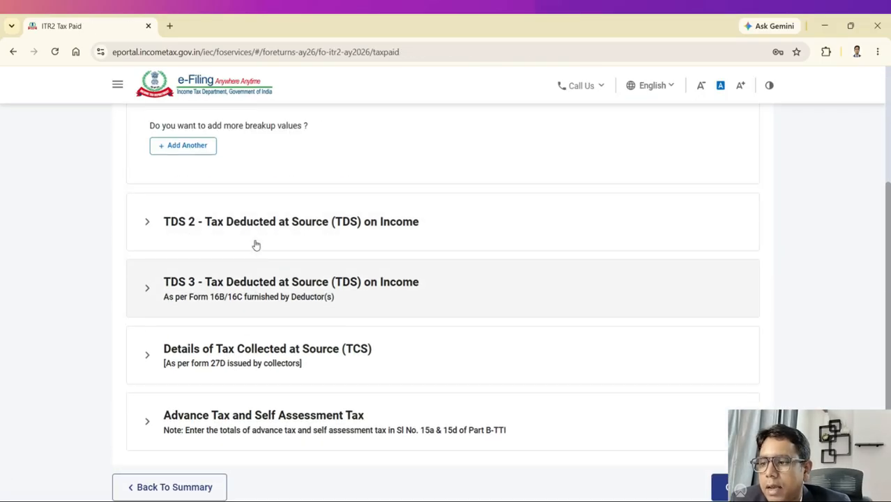
{"action": "left_click", "coordinate": [237, 227]}
{"action": "scroll", "coordinate": [309, 282], "scroll_direction": "down", "scroll_amount": 2}
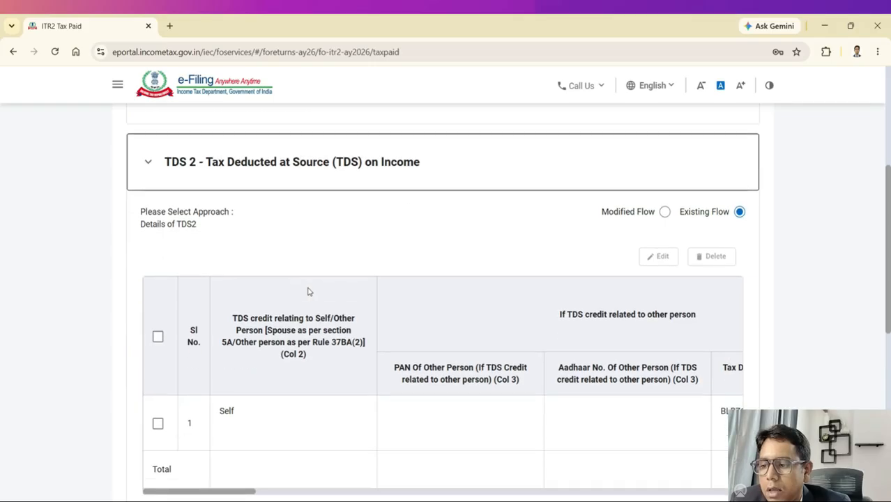
{"action": "scroll", "coordinate": [311, 276], "scroll_direction": "up", "scroll_amount": 2}
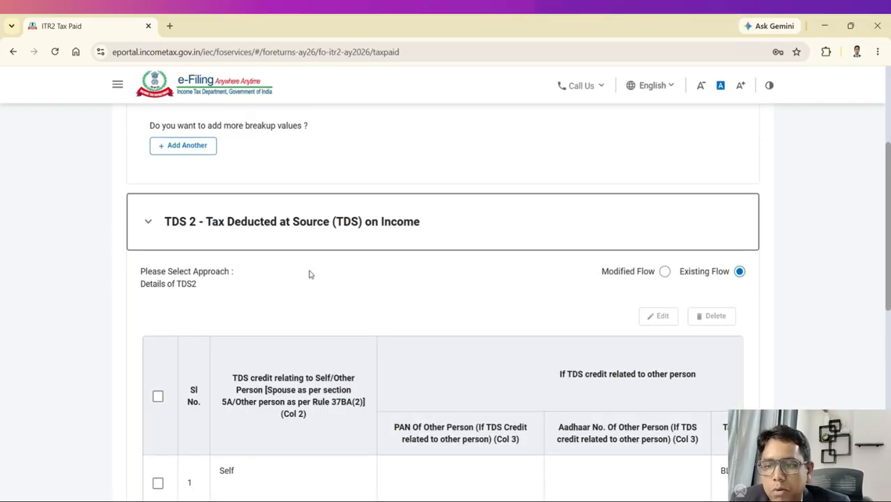
{"action": "scroll", "coordinate": [297, 262], "scroll_direction": "down", "scroll_amount": 3}
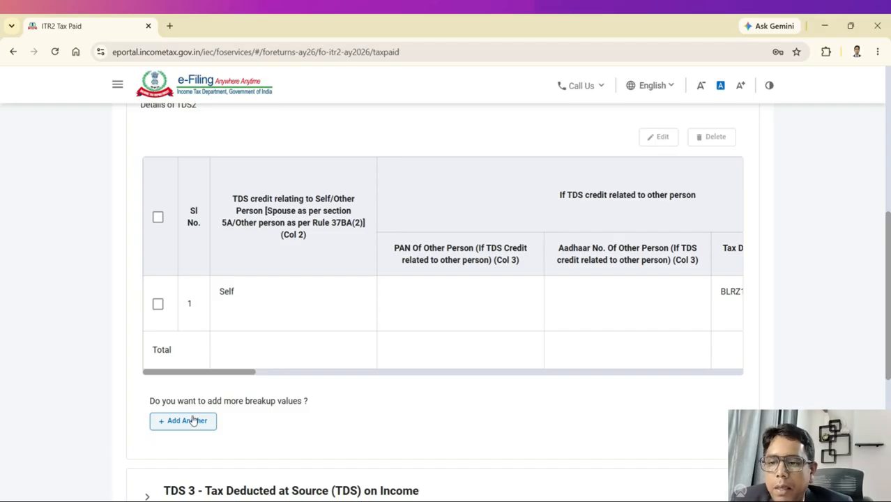
{"action": "scroll", "coordinate": [223, 373], "scroll_direction": "up", "scroll_amount": 6}
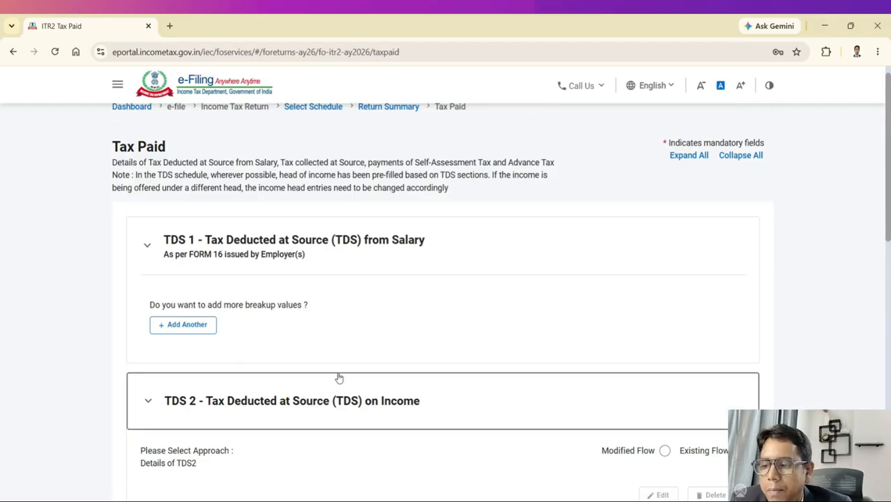
Step: Collapse the TDS 2 and TDS 1 sections and confirm the Tax Paid schedule
{"action": "left_click", "coordinate": [327, 399]}
{"action": "left_click", "coordinate": [412, 252]}
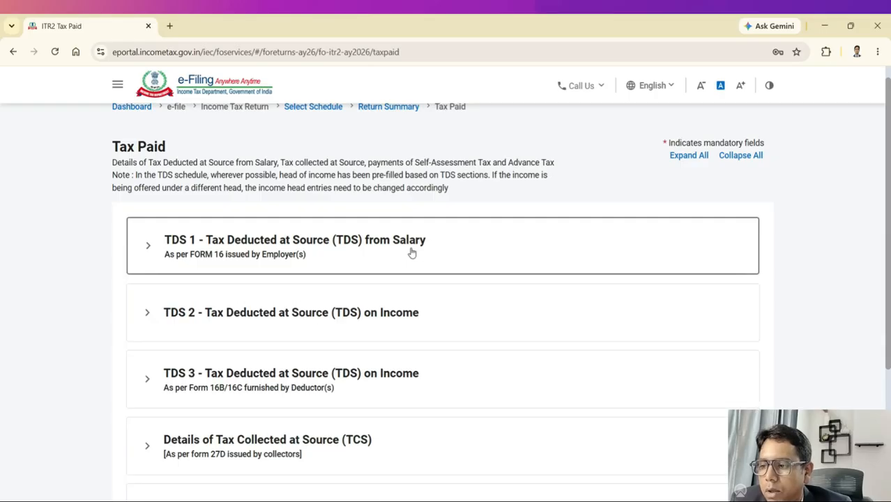
{"action": "scroll", "coordinate": [453, 290], "scroll_direction": "down", "scroll_amount": 3}
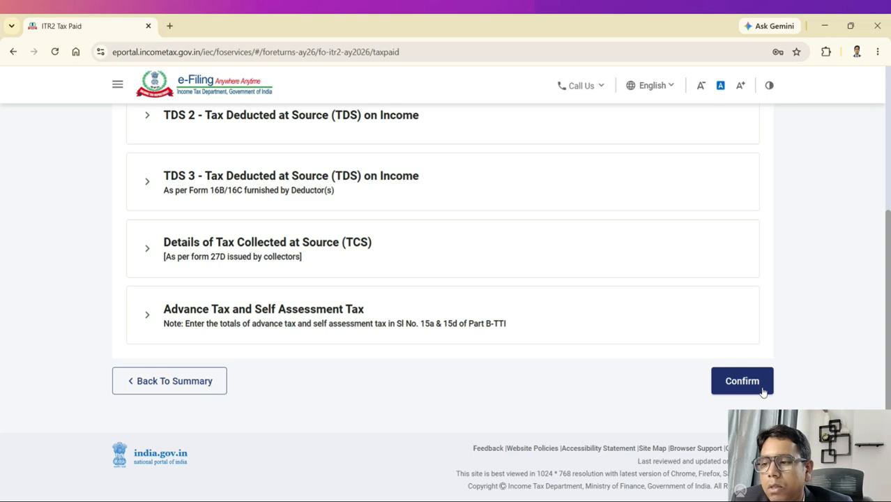
{"action": "left_click", "coordinate": [742, 382]}
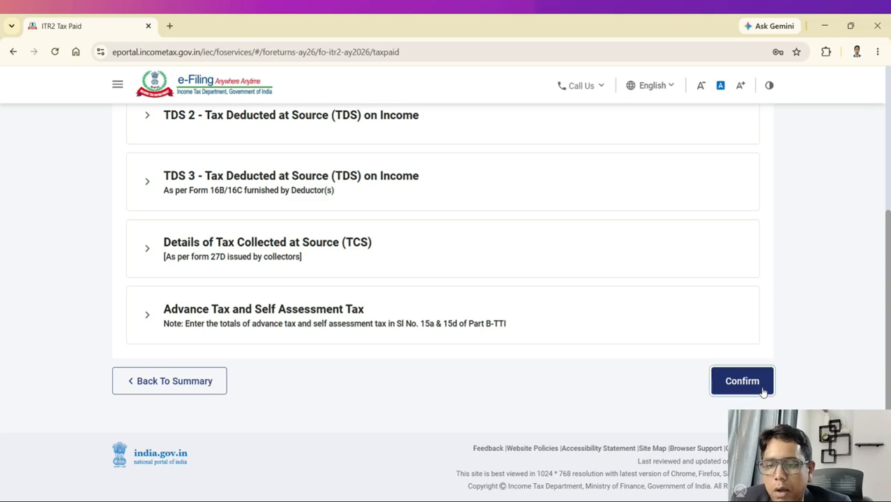
{"action": "scroll", "coordinate": [690, 304], "scroll_direction": "down", "scroll_amount": 3}
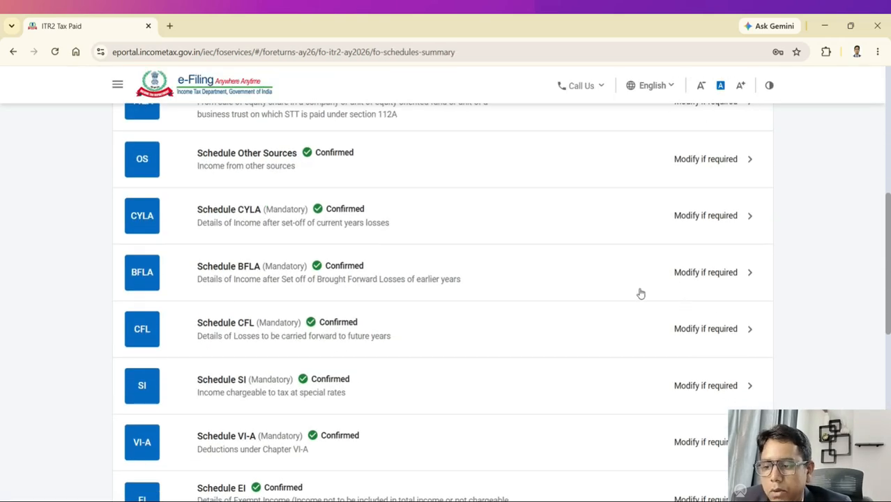
{"action": "scroll", "coordinate": [639, 293], "scroll_direction": "down", "scroll_amount": 5}
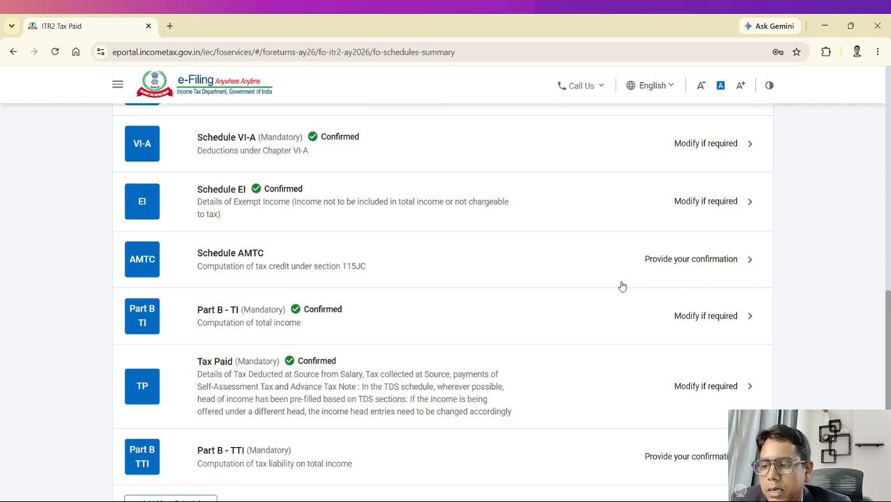
{"action": "scroll", "coordinate": [622, 286], "scroll_direction": "down", "scroll_amount": 1}
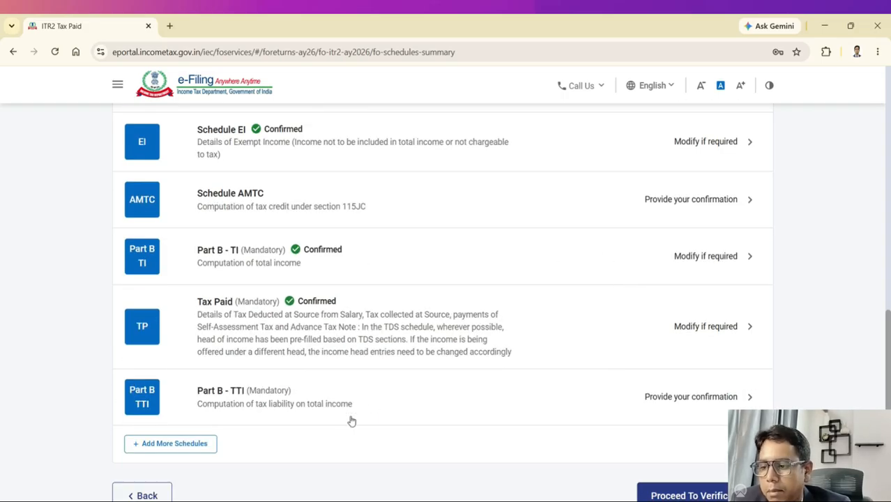
{"action": "left_click", "coordinate": [336, 398]}
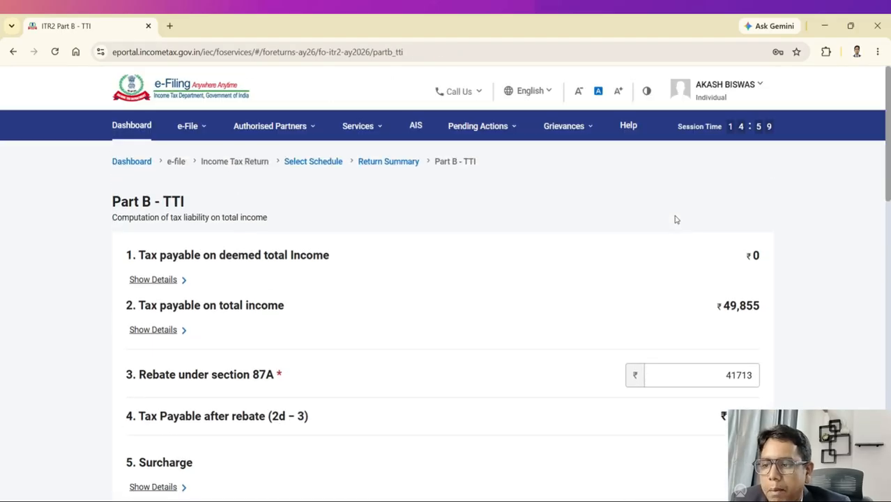
{"action": "scroll", "coordinate": [605, 274], "scroll_direction": "down", "scroll_amount": 8}
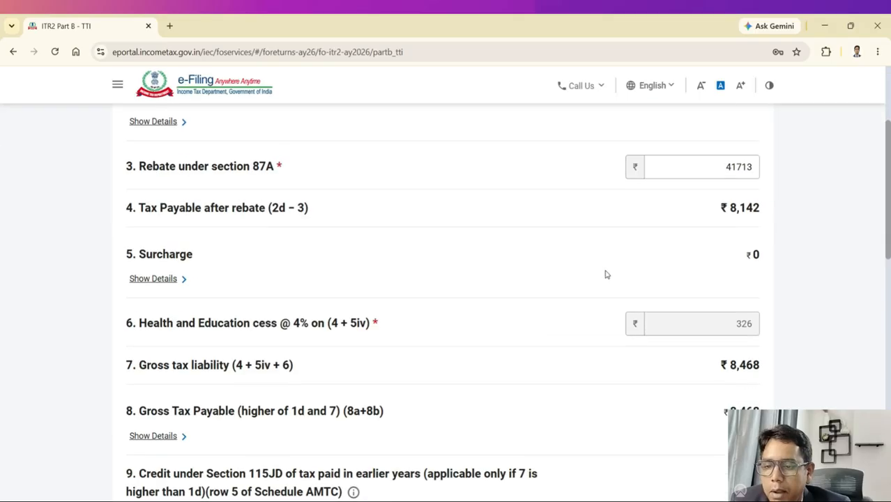
{"action": "scroll", "coordinate": [722, 300], "scroll_direction": "down", "scroll_amount": 7}
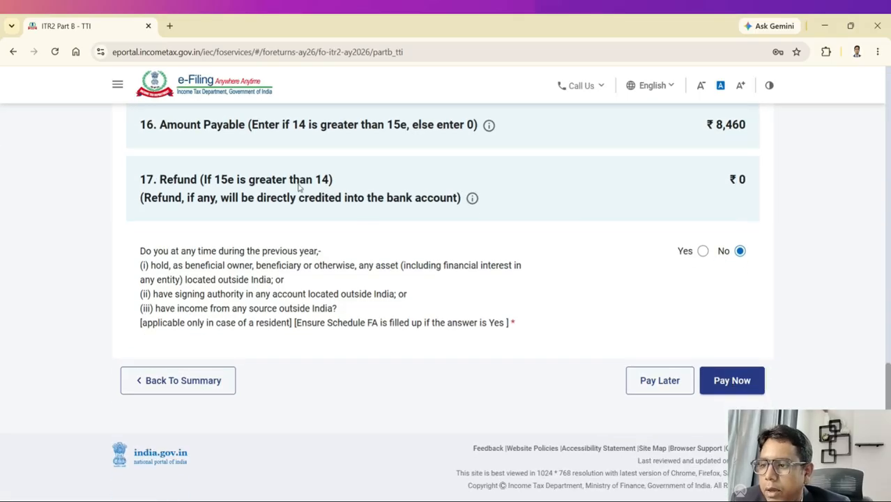
{"action": "scroll", "coordinate": [297, 195], "scroll_direction": "up", "scroll_amount": 1}
{"action": "scroll", "coordinate": [241, 239], "scroll_direction": "up", "scroll_amount": 1}
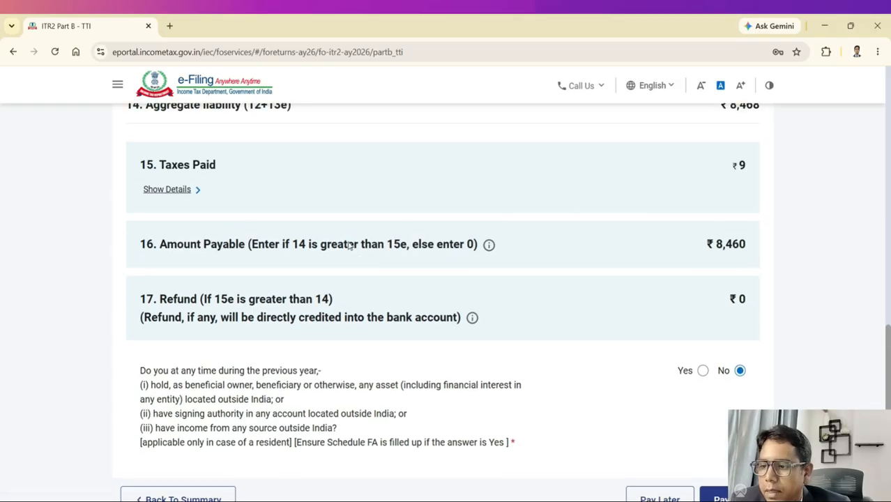
{"action": "scroll", "coordinate": [690, 244], "scroll_direction": "up", "scroll_amount": 2}
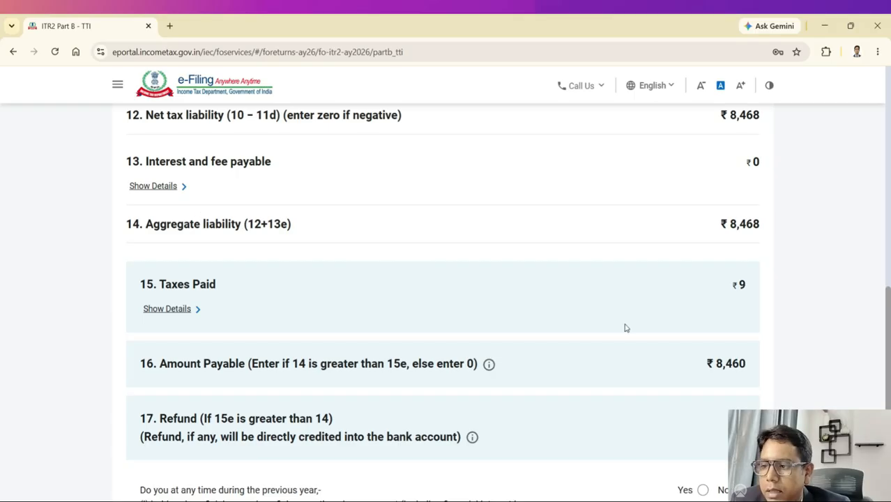
{"action": "scroll", "coordinate": [631, 331], "scroll_direction": "up", "scroll_amount": 2}
{"action": "scroll", "coordinate": [360, 241], "scroll_direction": "up", "scroll_amount": 1}
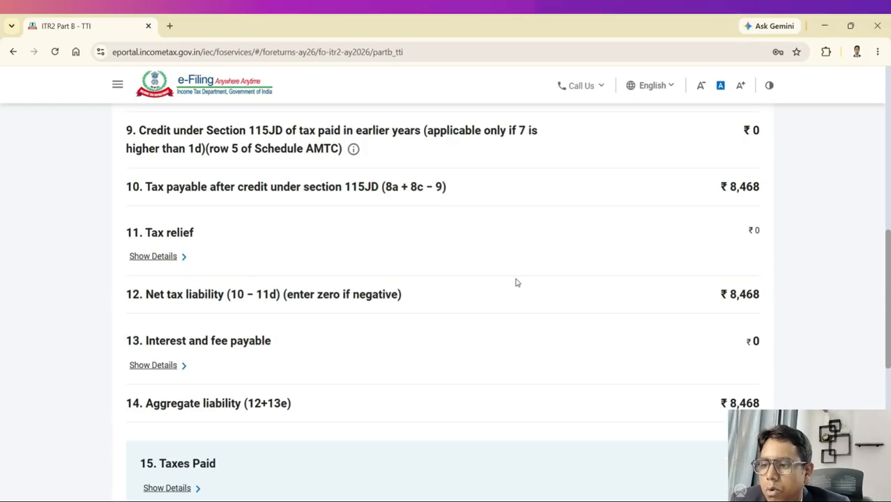
{"action": "scroll", "coordinate": [569, 219], "scroll_direction": "up", "scroll_amount": 4}
{"action": "scroll", "coordinate": [613, 205], "scroll_direction": "down", "scroll_amount": 10}
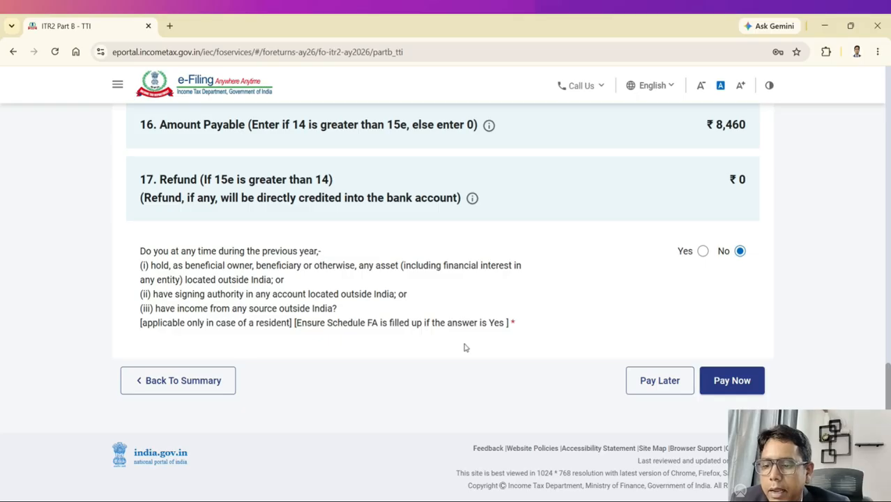
{"action": "left_click", "coordinate": [188, 383]}
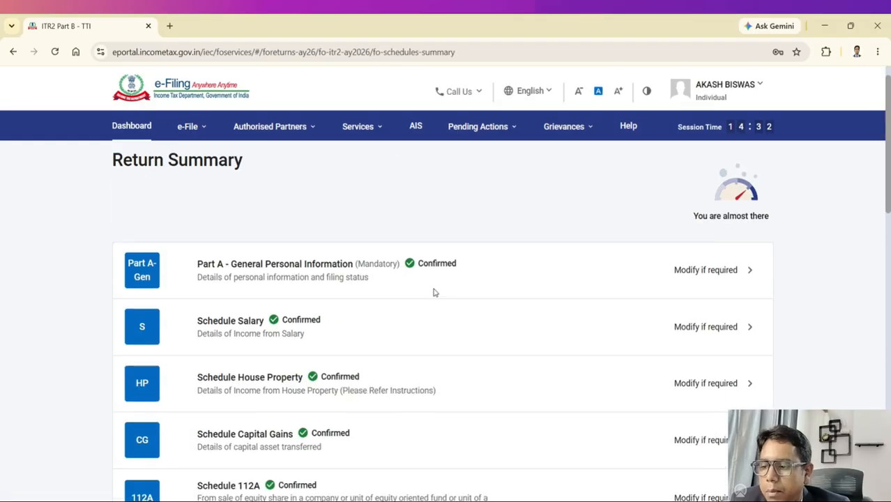
Step: Open Tax Paid from the Return Summary and expand Advance Tax and Self Assessment Tax
{"action": "scroll", "coordinate": [434, 293], "scroll_direction": "down", "scroll_amount": 6}
{"action": "scroll", "coordinate": [433, 292], "scroll_direction": "down", "scroll_amount": 2}
{"action": "scroll", "coordinate": [441, 290], "scroll_direction": "down", "scroll_amount": 3}
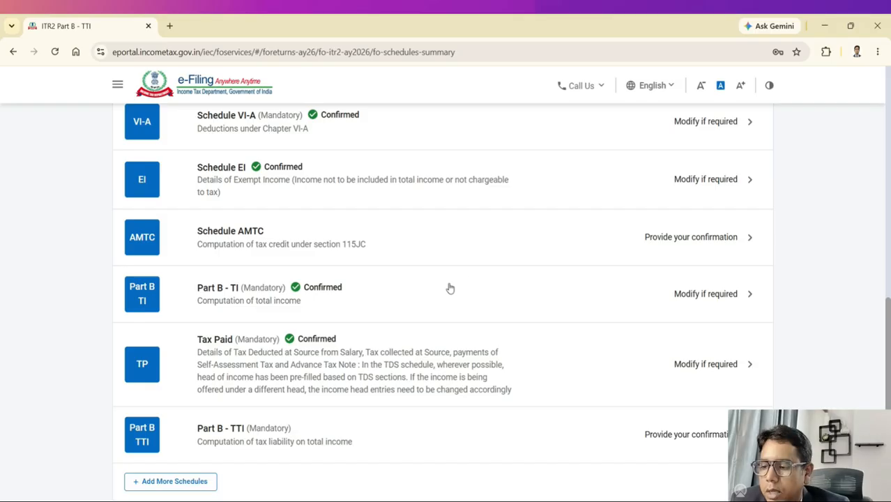
{"action": "scroll", "coordinate": [500, 484], "scroll_direction": "down", "scroll_amount": 3}
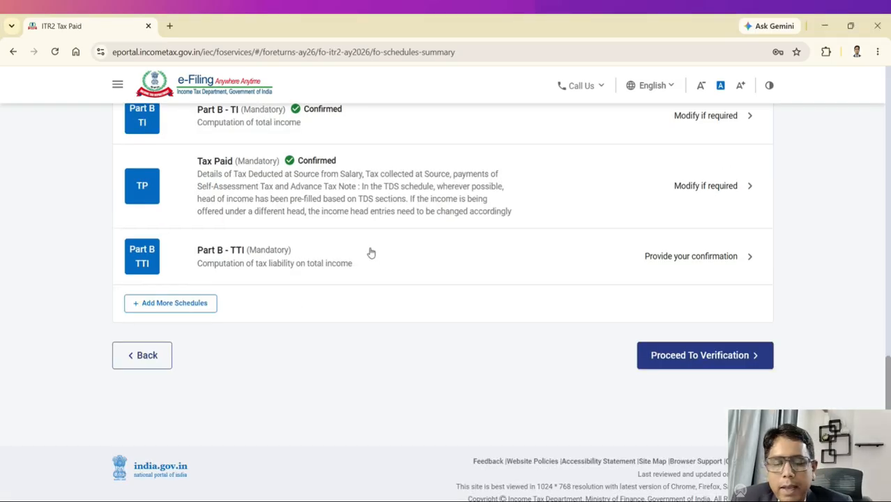
{"action": "left_click", "coordinate": [392, 183]}
{"action": "scroll", "coordinate": [555, 252], "scroll_direction": "down", "scroll_amount": 3}
{"action": "scroll", "coordinate": [557, 258], "scroll_direction": "up", "scroll_amount": 2}
{"action": "scroll", "coordinate": [209, 418], "scroll_direction": "down", "scroll_amount": 2}
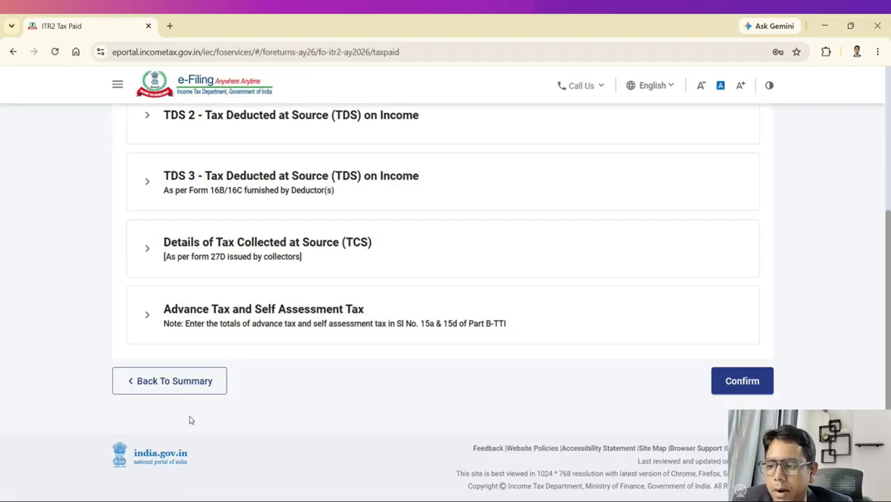
{"action": "left_click", "coordinate": [230, 315]}
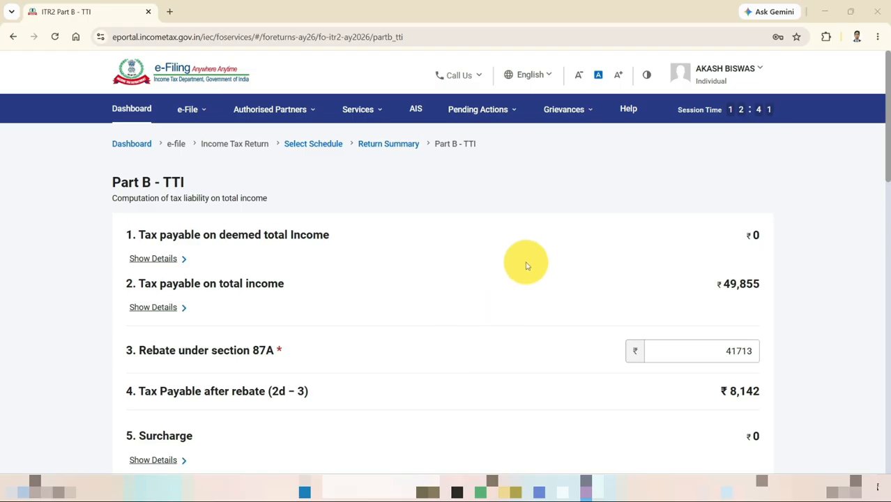
Step: Review Part B-TTI (₹41,713 87A rebate, ₹8,142 payable), then return to the Return Summary
{"action": "scroll", "coordinate": [374, 253], "scroll_direction": "down", "scroll_amount": 3}
{"action": "scroll", "coordinate": [375, 254], "scroll_direction": "down", "scroll_amount": 8}
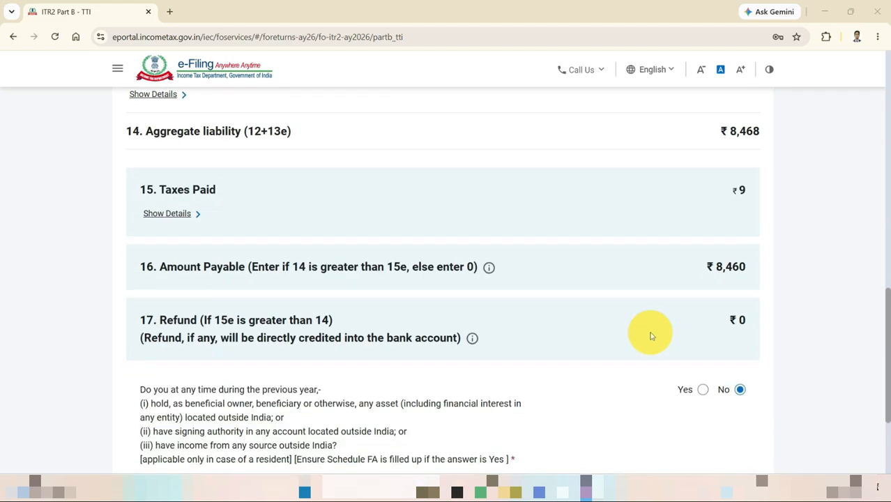
{"action": "scroll", "coordinate": [732, 300], "scroll_direction": "down", "scroll_amount": 3}
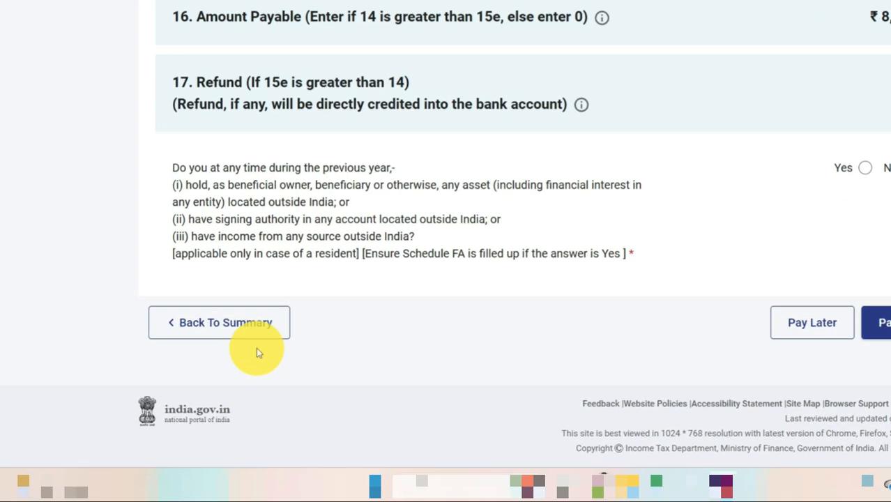
{"action": "left_click", "coordinate": [262, 326]}
{"action": "scroll", "coordinate": [601, 210], "scroll_direction": "down", "scroll_amount": 10}
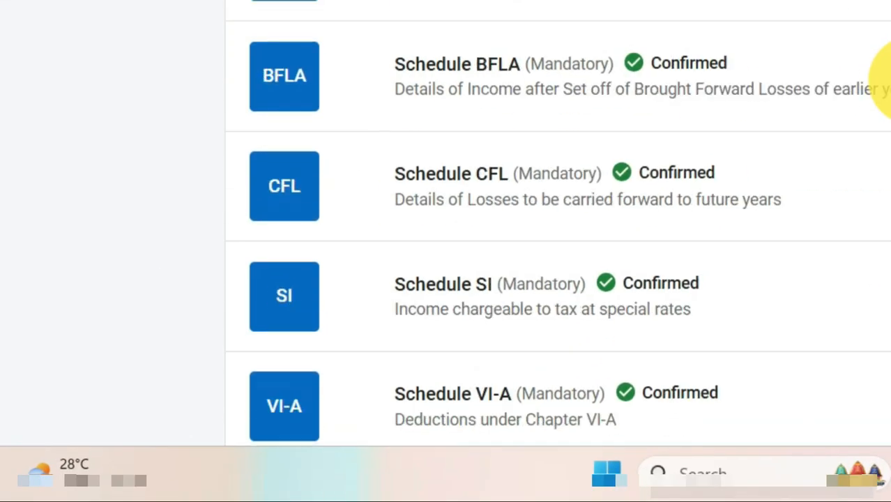
{"action": "scroll", "coordinate": [883, 78], "scroll_direction": "down", "scroll_amount": 6}
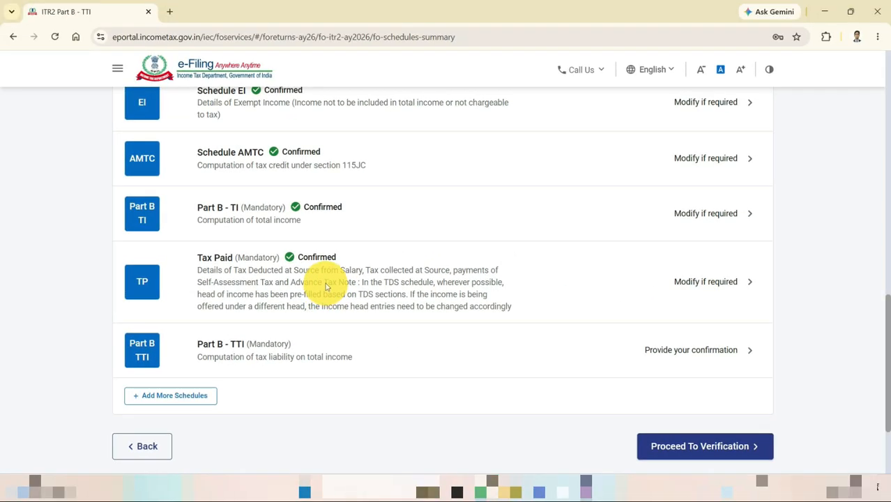
Step: Reopen the Tax Paid schedule and expand the Advance Tax and Self Assessment Tax section
{"action": "left_click", "coordinate": [496, 103]}
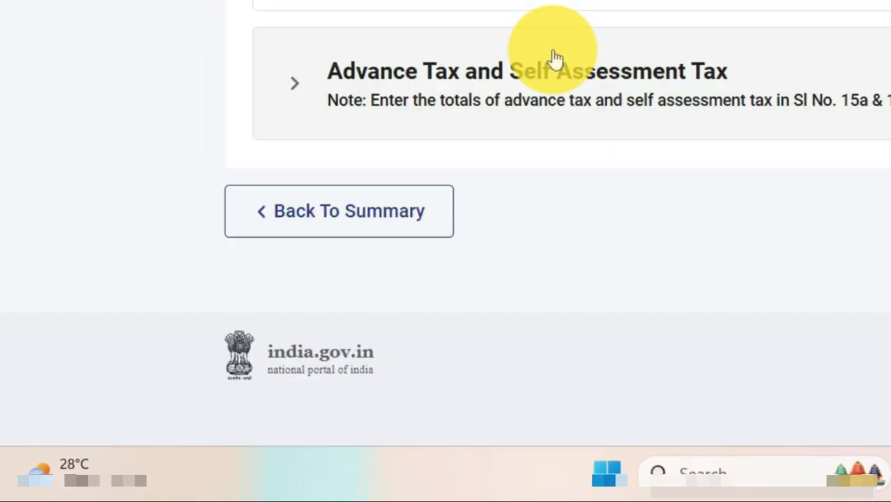
{"action": "scroll", "coordinate": [745, 85], "scroll_direction": "up", "scroll_amount": 5}
{"action": "scroll", "coordinate": [741, 85], "scroll_direction": "down", "scroll_amount": 5}
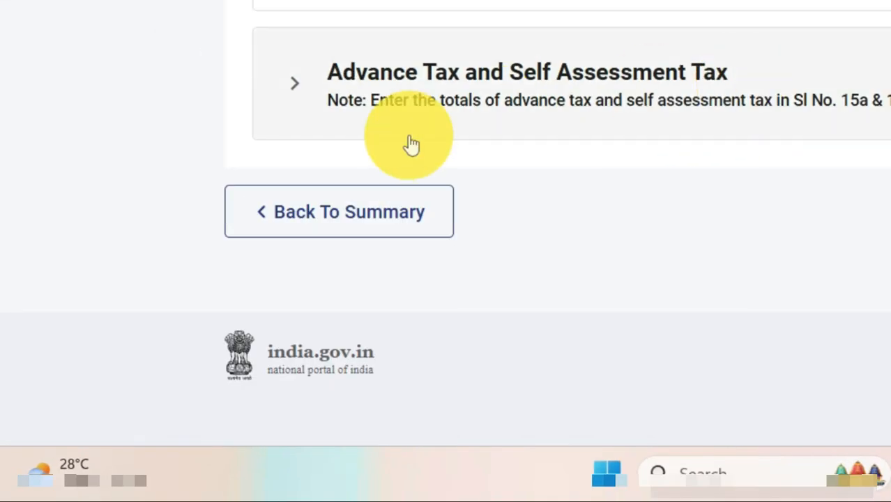
{"action": "left_click", "coordinate": [452, 114]}
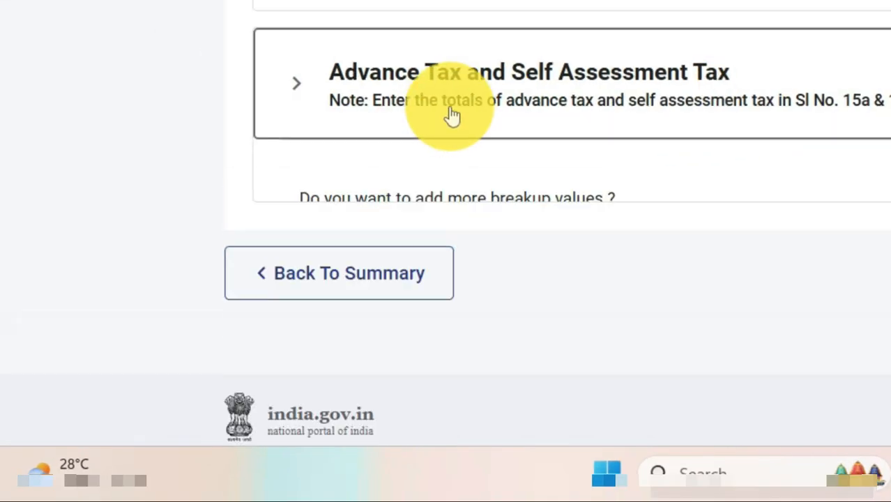
{"action": "scroll", "coordinate": [628, 113], "scroll_direction": "down", "scroll_amount": 3}
Step: Abandon a new advance tax challan entry unsaved and go back to the Return Summary
{"action": "left_click", "coordinate": [418, 73]}
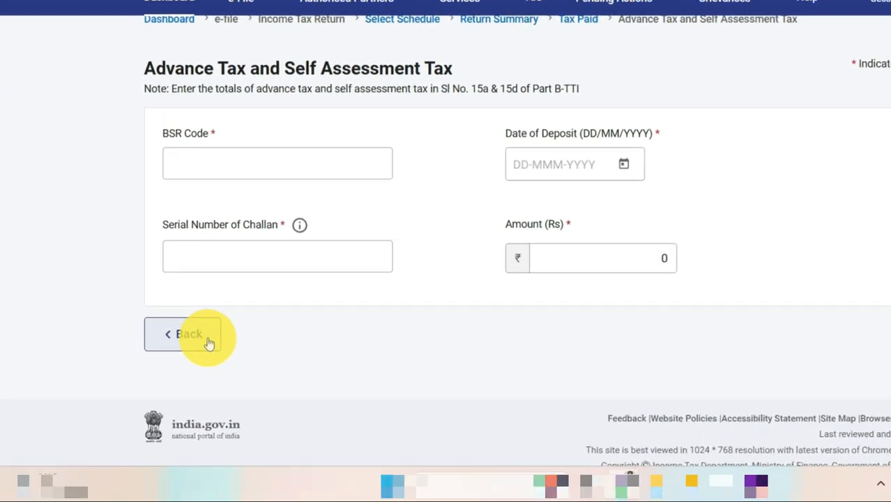
{"action": "left_click", "coordinate": [161, 377]}
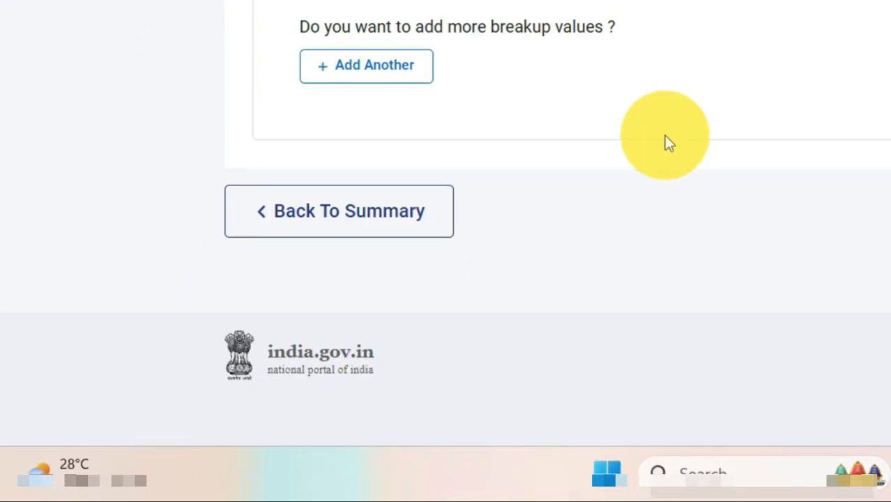
{"action": "left_click", "coordinate": [427, 224]}
{"action": "scroll", "coordinate": [752, 105], "scroll_direction": "down", "scroll_amount": 10}
{"action": "scroll", "coordinate": [777, 95], "scroll_direction": "down", "scroll_amount": 5}
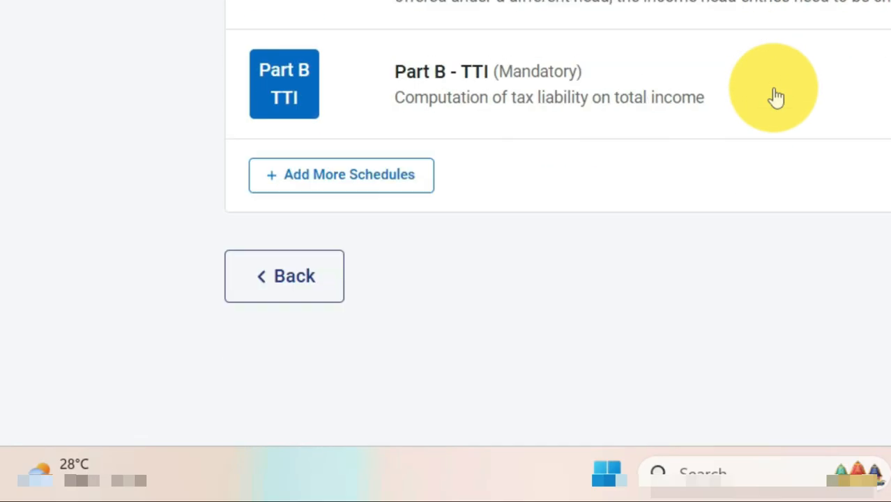